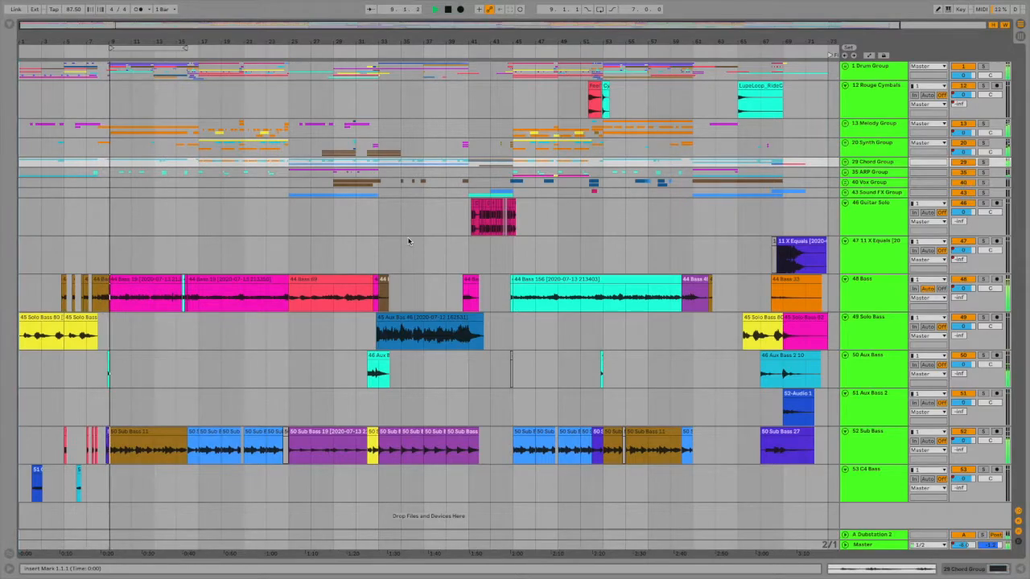
Stop the song's playback.
{"action": "key", "text": "space"}
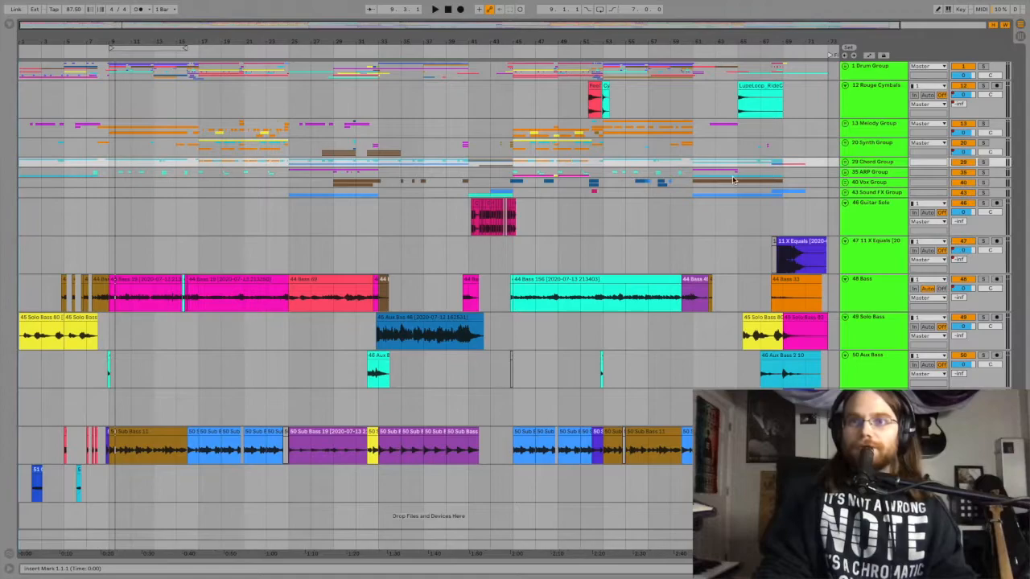
{"action": "scroll", "coordinate": [739, 247], "scroll_direction": "right", "scroll_amount": 1}
{"action": "scroll", "coordinate": [522, 270], "scroll_direction": "left", "scroll_amount": 1}
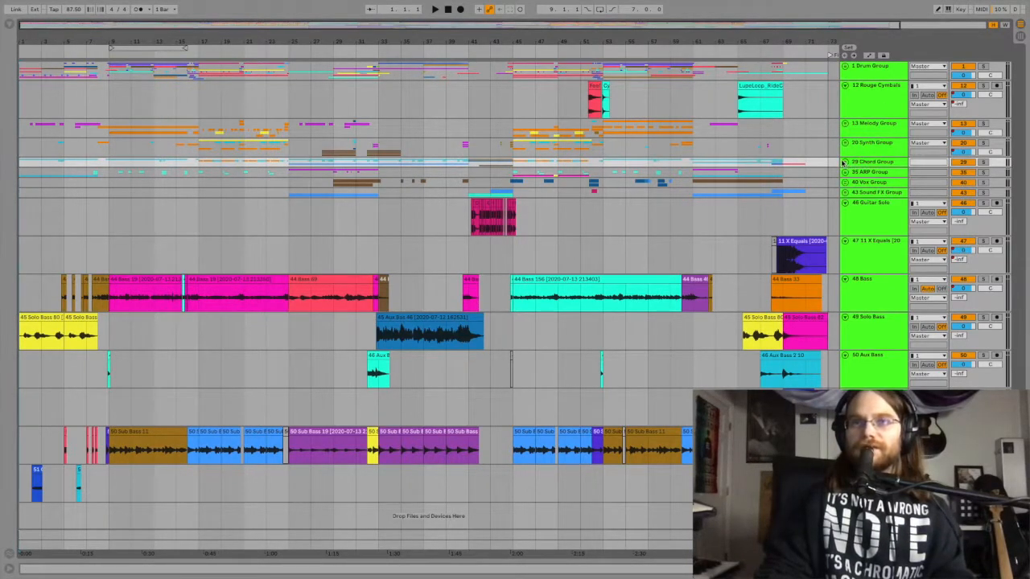
Browse the user library's Cymatics Fantasy Synth Sample Pack loops, select the "Tell Me 135 BPM C Min" loop for preview, and hide the browser.
{"action": "left_click", "coordinate": [10, 25]}
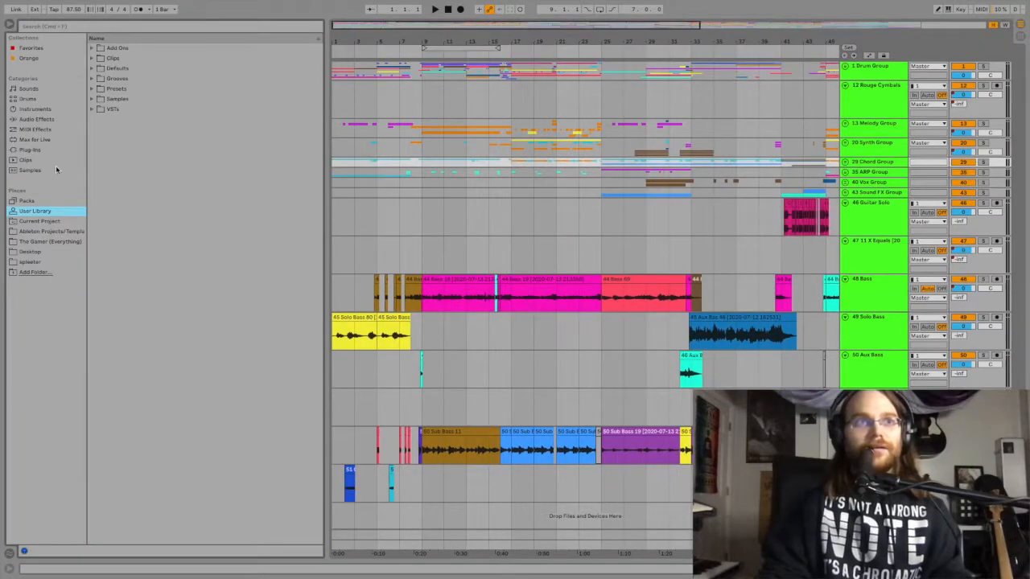
{"action": "left_click", "coordinate": [91, 99]}
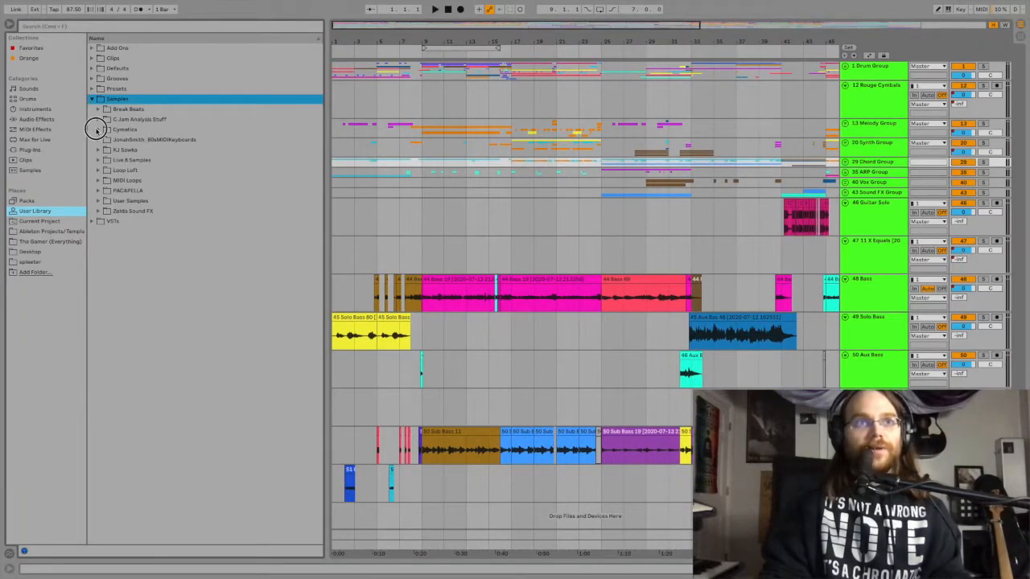
{"action": "left_click", "coordinate": [98, 130]}
{"action": "left_click", "coordinate": [103, 191]}
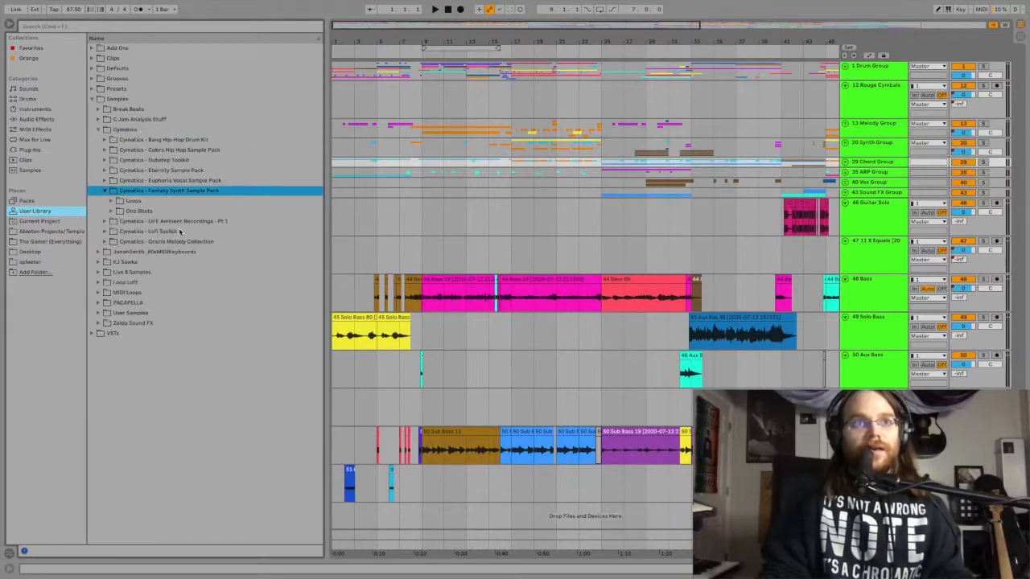
{"action": "left_click", "coordinate": [111, 202]}
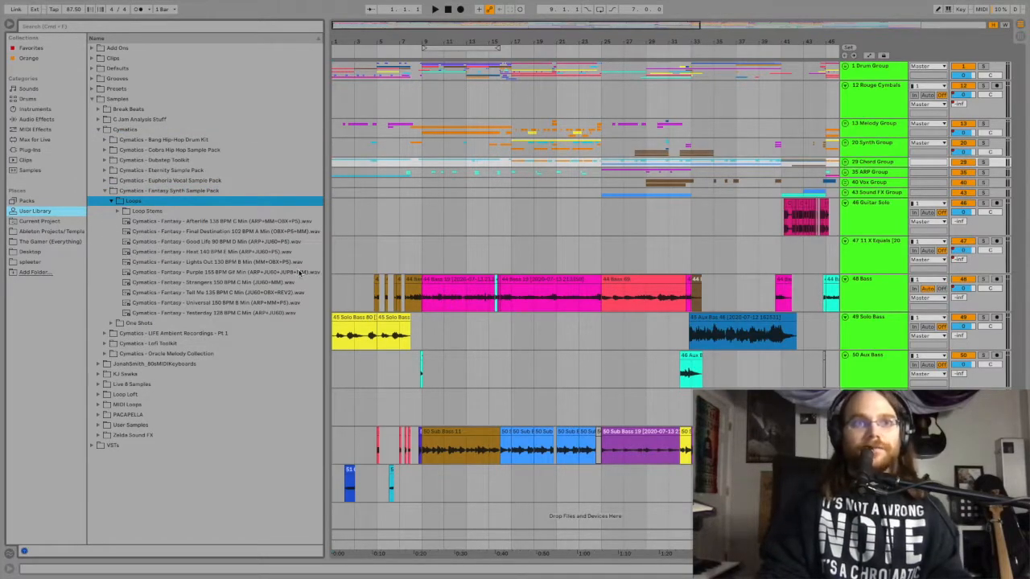
{"action": "left_click", "coordinate": [246, 293]}
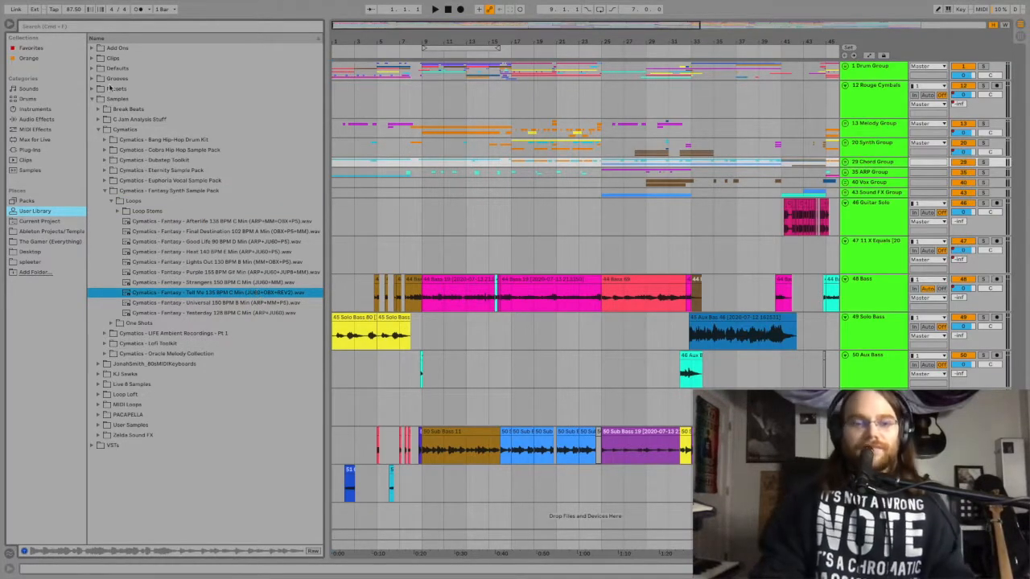
{"action": "key", "text": "ctrl+alt+b"}
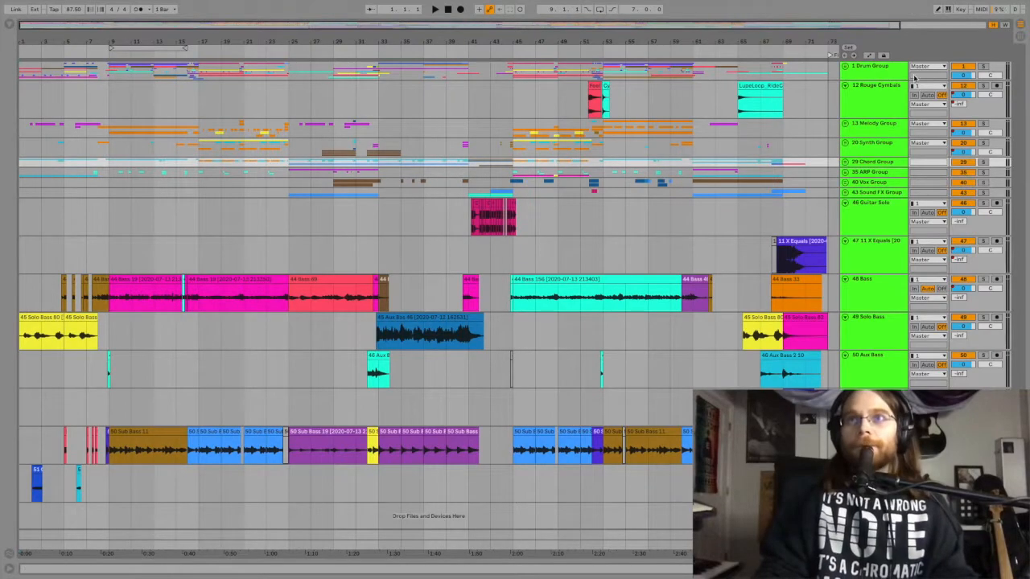
Unfold the Drum Group to show its tracks and briefly play the arrangement from bar 45.
{"action": "left_click", "coordinate": [855, 67]}
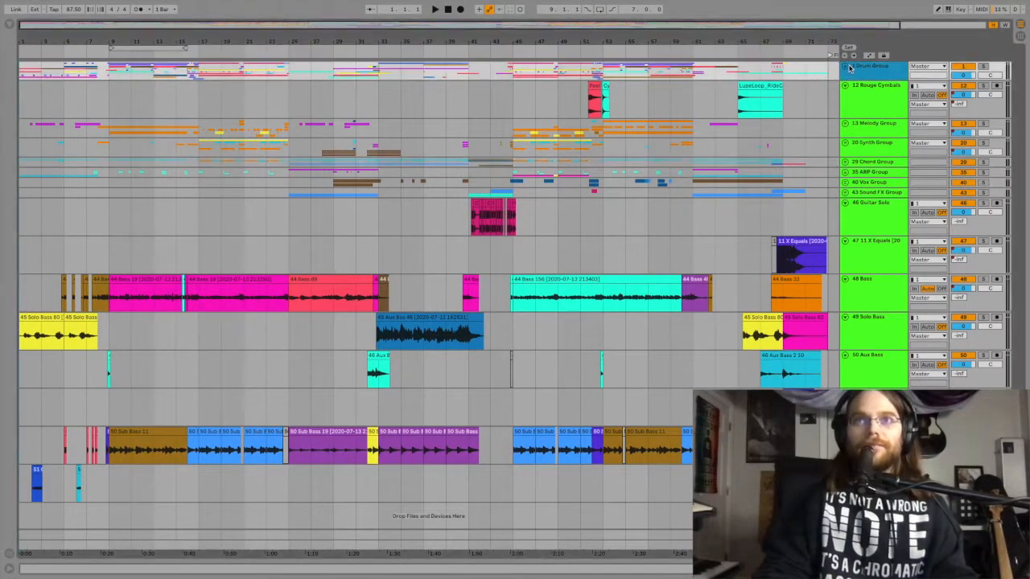
{"action": "left_click", "coordinate": [845, 66]}
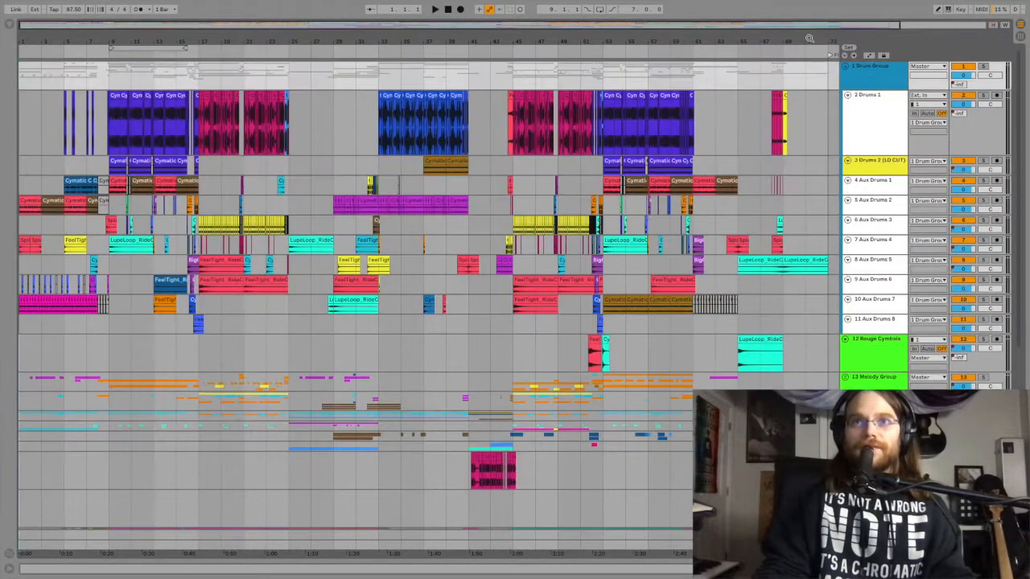
{"action": "left_click_drag", "start_coordinate": [506, 25], "coordinate": [505, 39]}
{"action": "scroll", "coordinate": [262, 180], "scroll_direction": "left", "scroll_amount": 3}
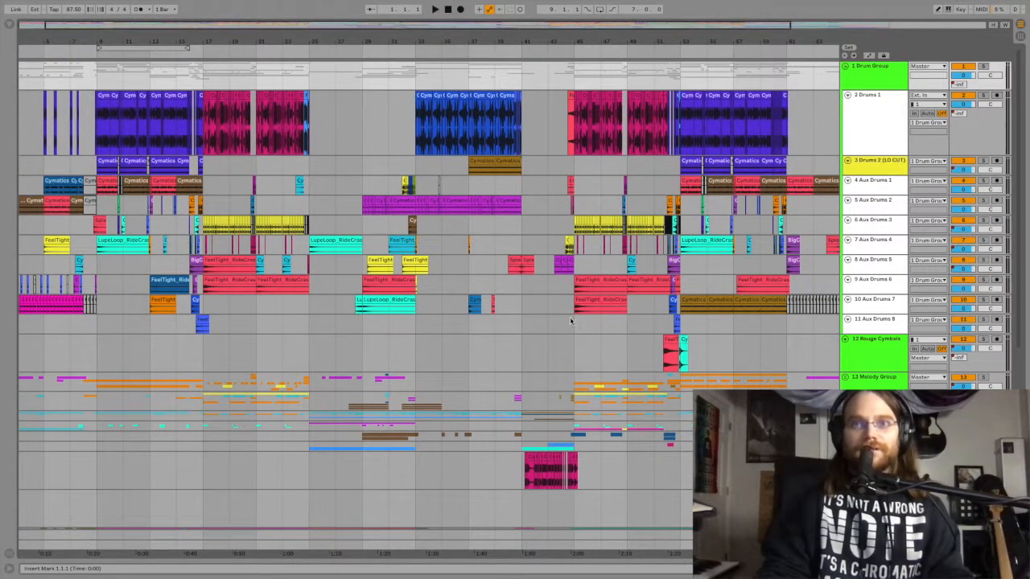
{"action": "left_click", "coordinate": [574, 290]}
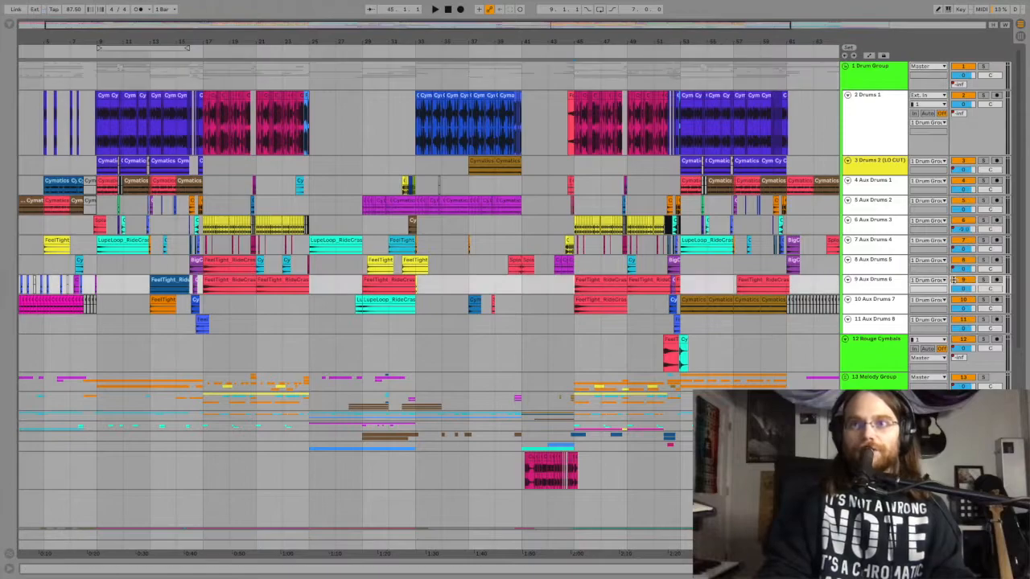
{"action": "key", "text": "space"}
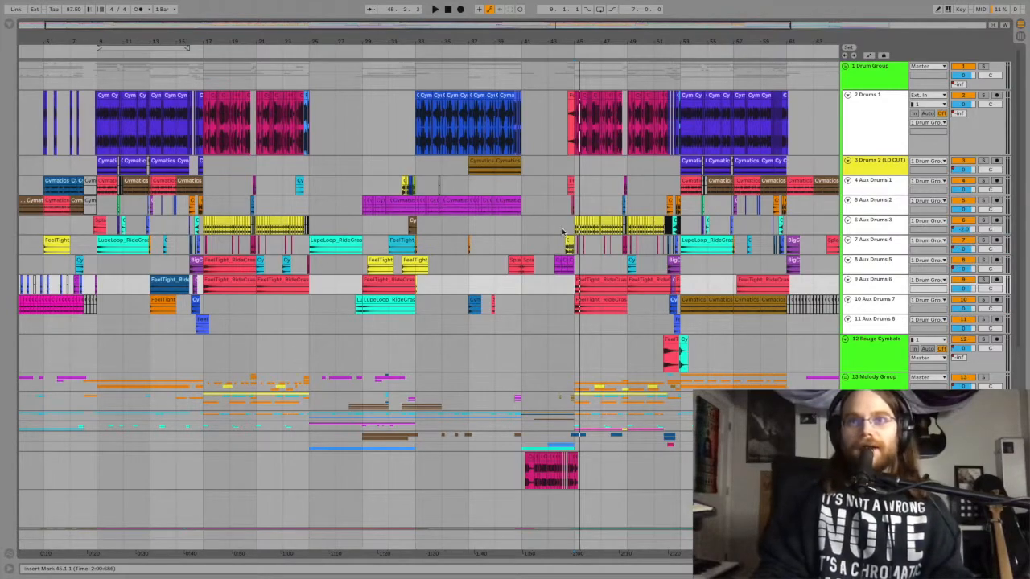
Collapse the Rouge Cymbals track.
{"action": "scroll", "coordinate": [563, 232], "scroll_direction": "down", "scroll_amount": 5}
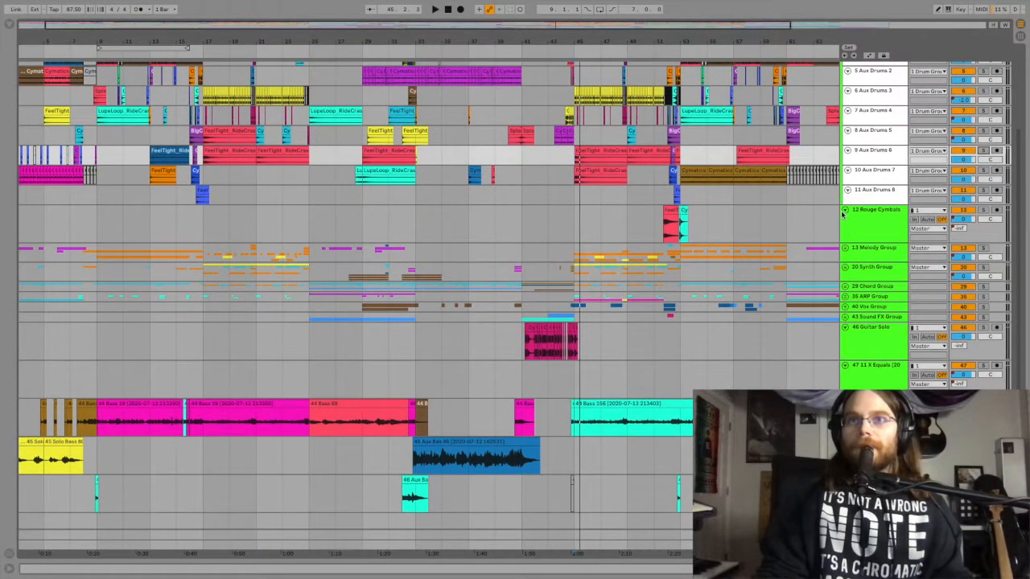
{"action": "left_click", "coordinate": [845, 210]}
{"action": "scroll", "coordinate": [869, 113], "scroll_direction": "up", "scroll_amount": 5}
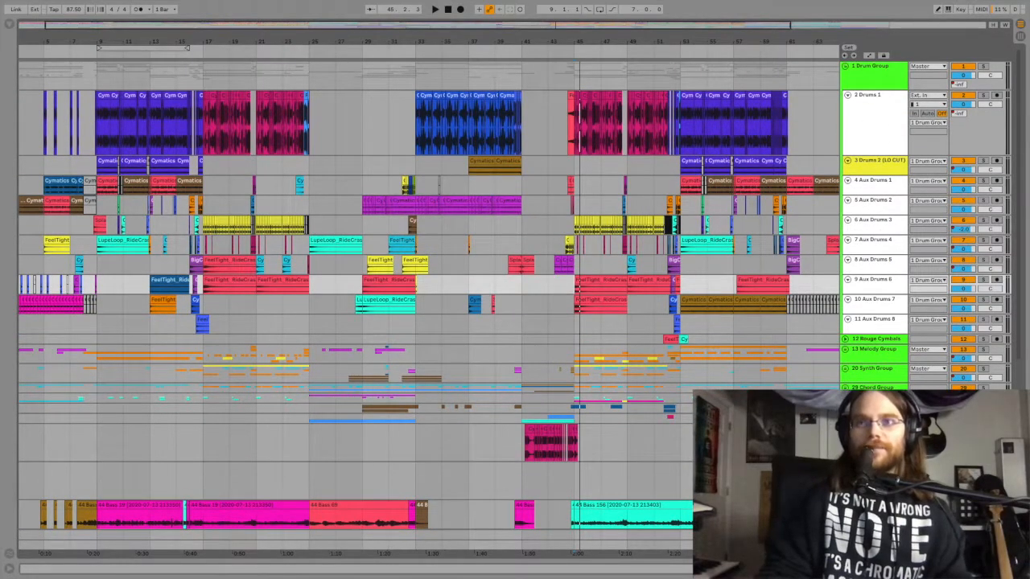
Go through the main drum tracks and examine the device chain on Drums 2 (LO CUT), closing the device view when done.
{"action": "left_click", "coordinate": [877, 74]}
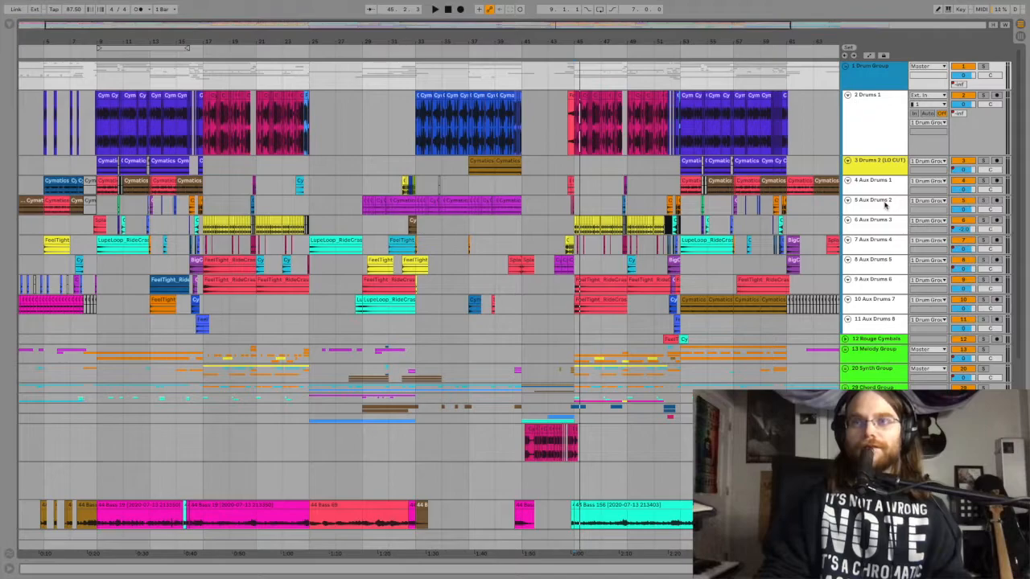
{"action": "left_click", "coordinate": [875, 121]}
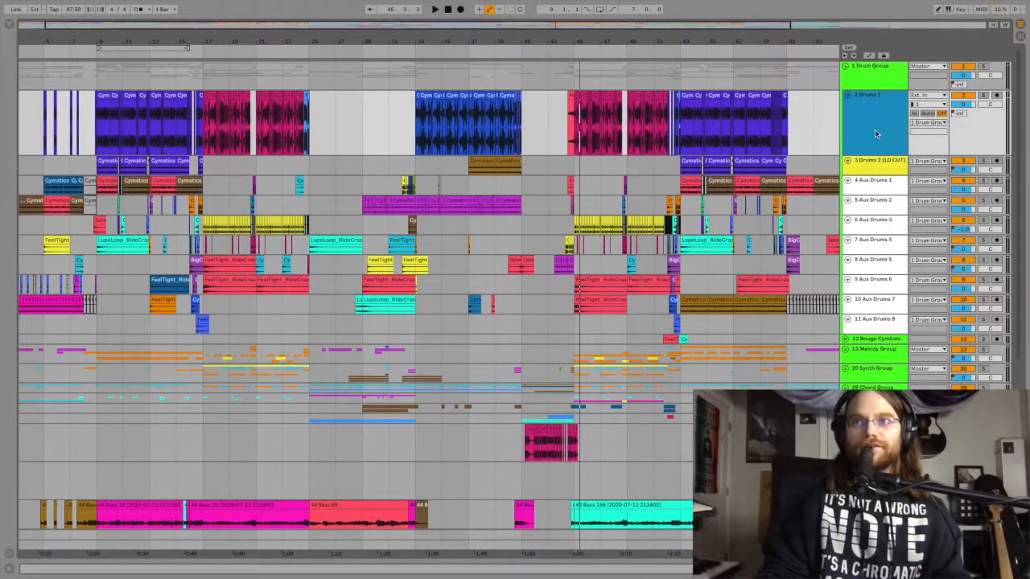
{"action": "left_click", "coordinate": [877, 163]}
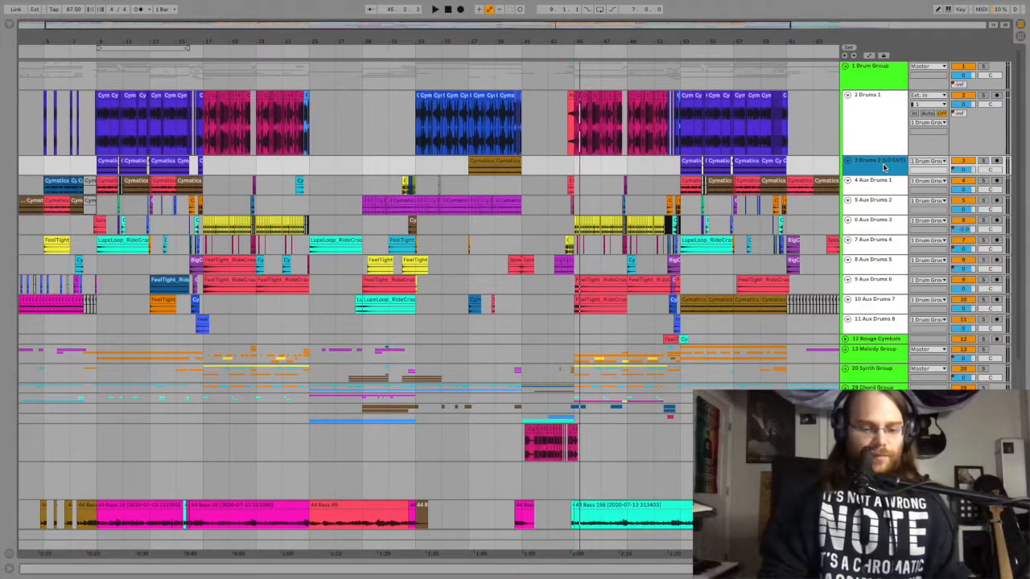
{"action": "double_click", "coordinate": [884, 166]}
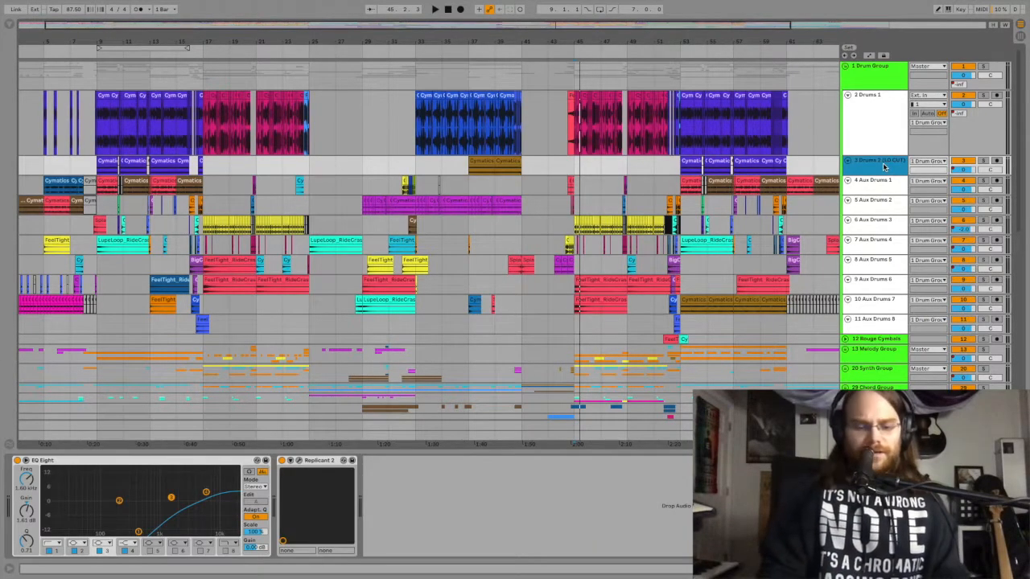
{"action": "key", "text": "ctrl+alt+l"}
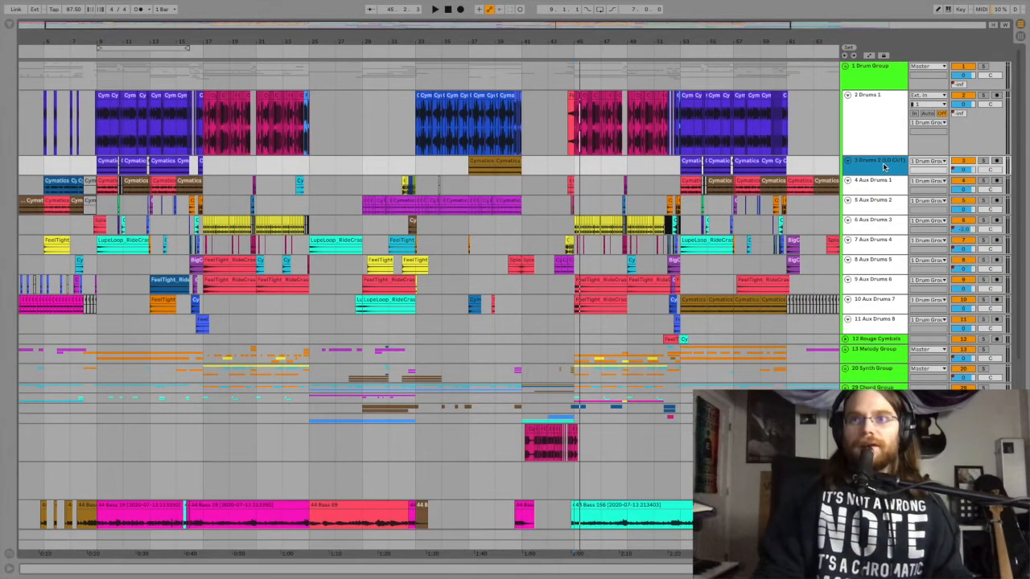
Unfold the Melody Group and examine the instrument on track 14, closing the device view when done.
{"action": "left_click", "coordinate": [841, 351]}
{"action": "left_click", "coordinate": [841, 350]}
{"action": "scroll", "coordinate": [869, 346], "scroll_direction": "down", "scroll_amount": 1}
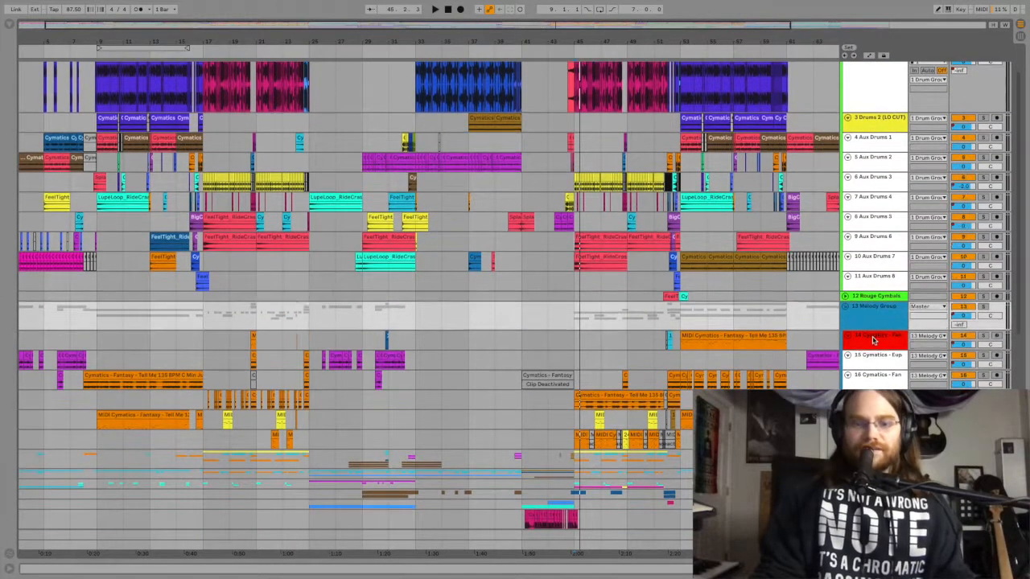
{"action": "left_click", "coordinate": [874, 340]}
{"action": "double_click", "coordinate": [874, 339]}
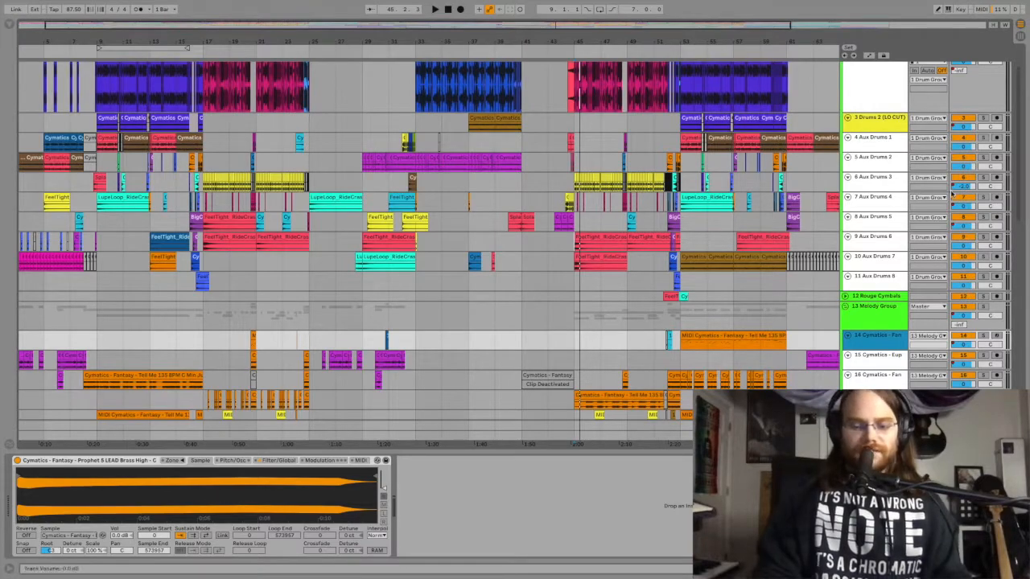
{"action": "key", "text": "ctrl+alt+l"}
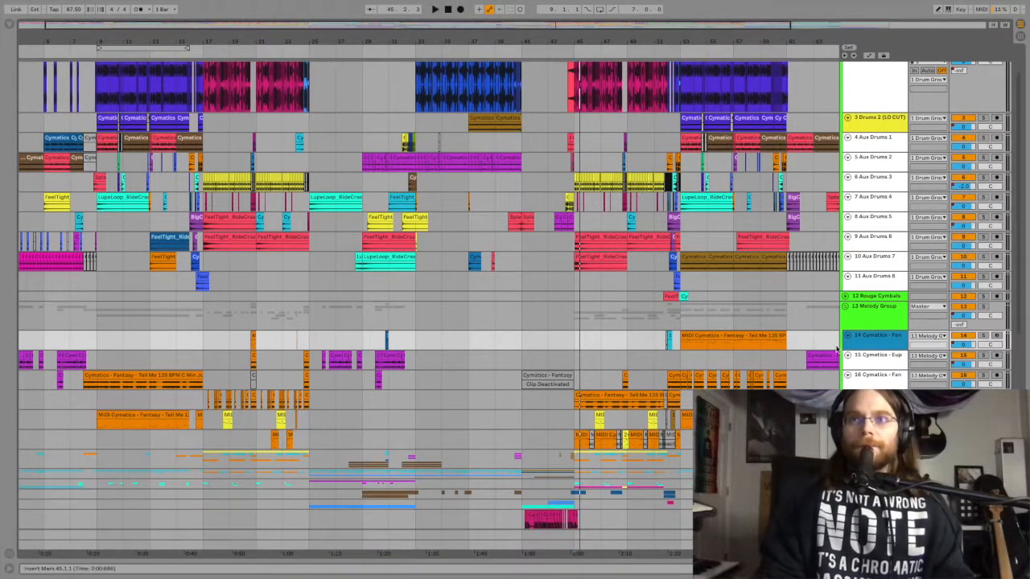
Collapse the Drum Group and show only the Melody Group's tracks unfolded.
{"action": "left_click", "coordinate": [845, 307]}
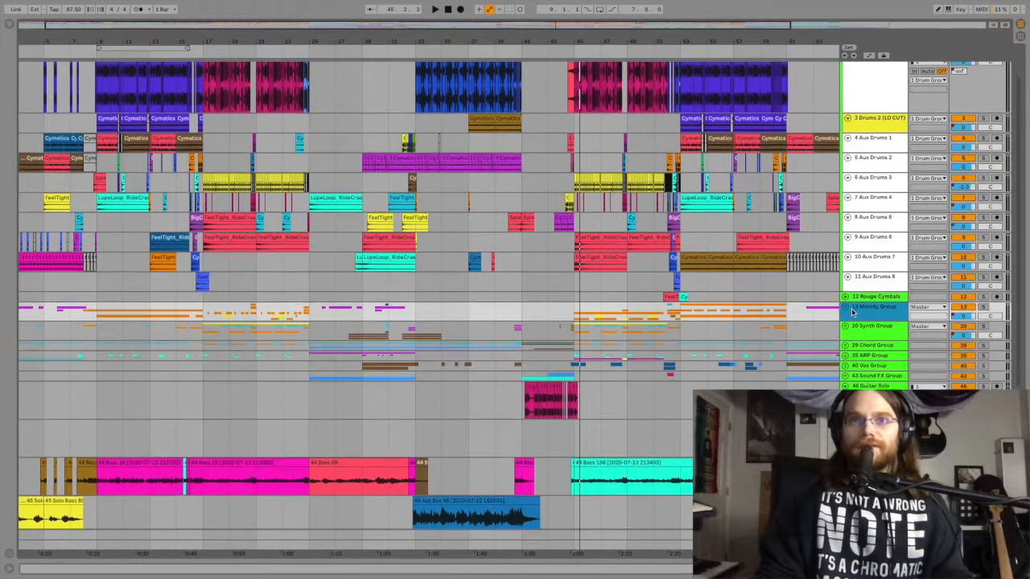
{"action": "scroll", "coordinate": [531, 252], "scroll_direction": "up", "scroll_amount": 2}
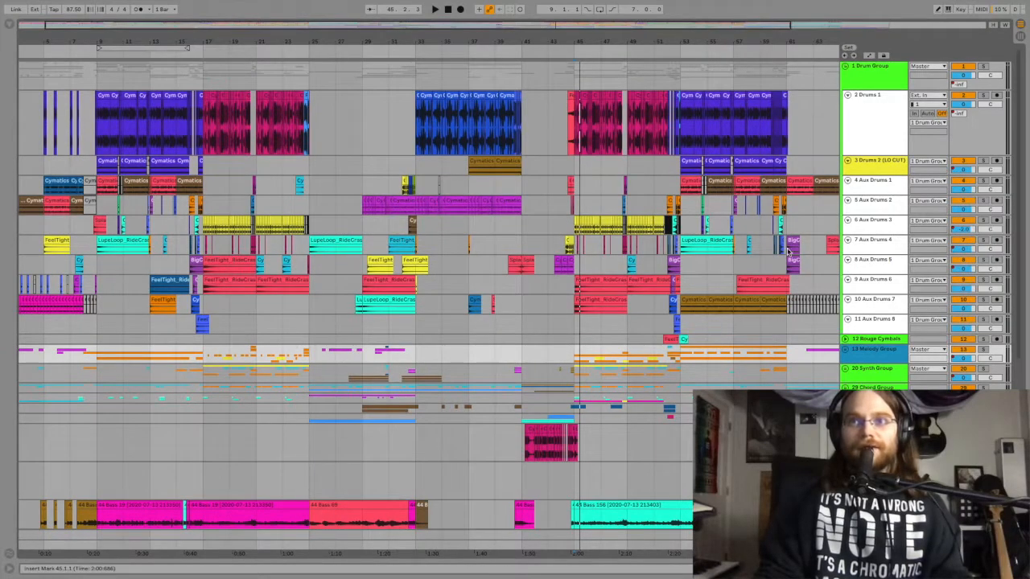
{"action": "left_click", "coordinate": [846, 67]}
{"action": "left_click", "coordinate": [846, 95]}
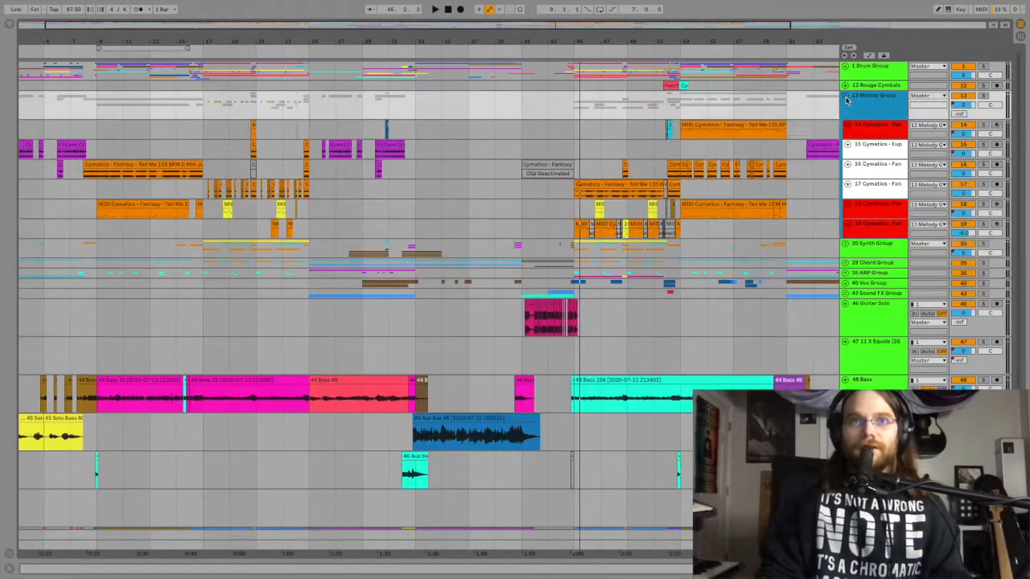
Solo the Melody Group and play its vocal clips from bar 2 and the Cymatics Fantasy clip on track 16 from bar 8.
{"action": "scroll", "coordinate": [91, 156], "scroll_direction": "left", "scroll_amount": 2}
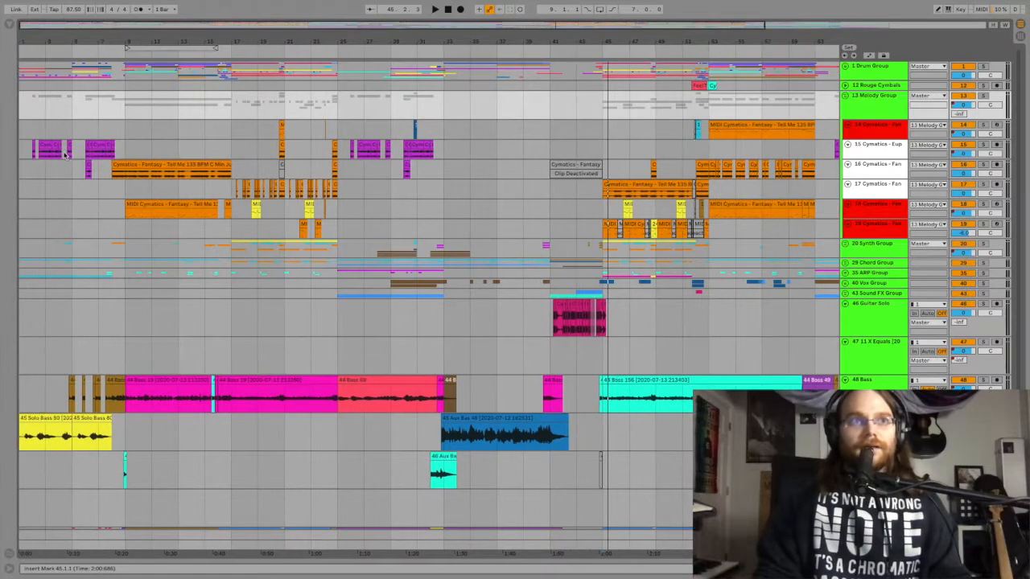
{"action": "left_click", "coordinate": [37, 155]}
{"action": "key", "text": "space"}
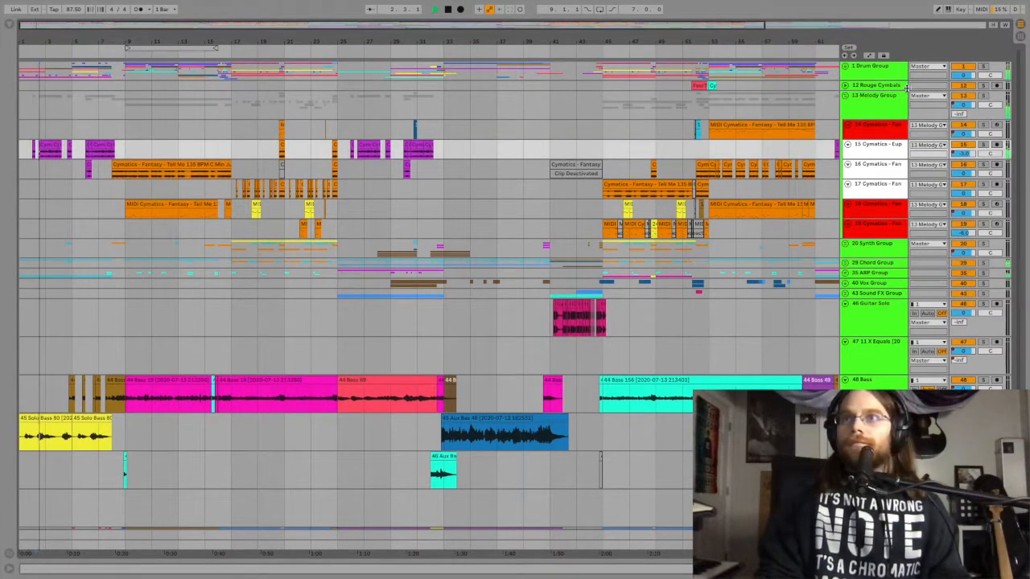
{"action": "left_click", "coordinate": [883, 103]}
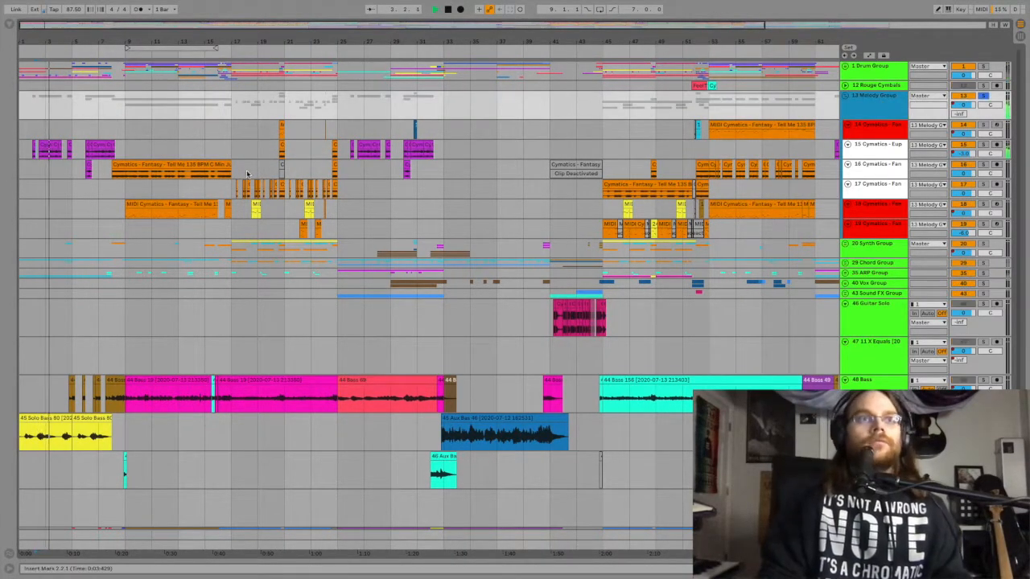
{"action": "left_click", "coordinate": [113, 173]}
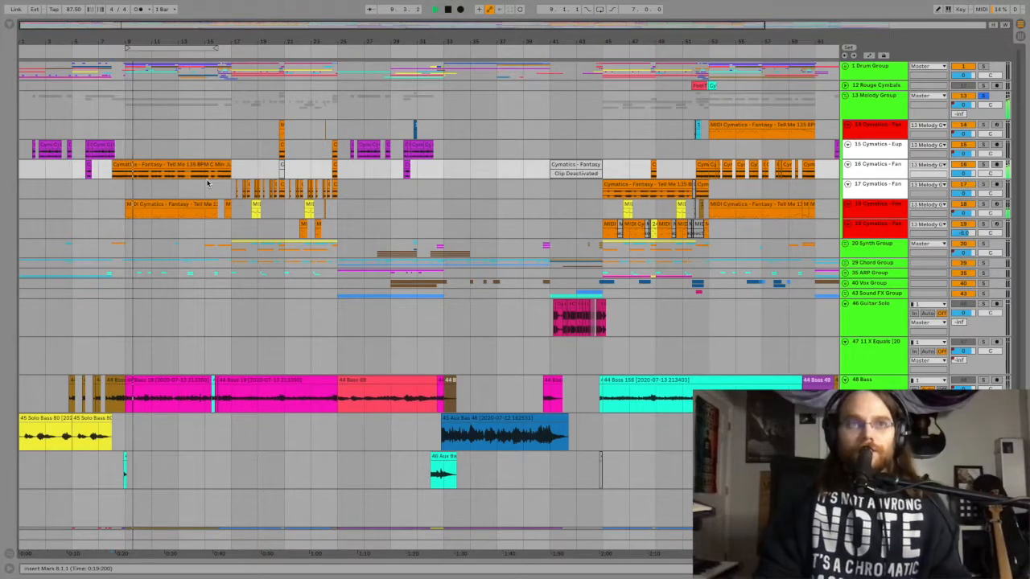
{"action": "key", "text": "space"}
Audition the Melody Group's track 18 MIDI clip from bar 9, toggling the track's solo, and stop playback.
{"action": "scroll", "coordinate": [153, 174], "scroll_direction": "down", "scroll_amount": 2}
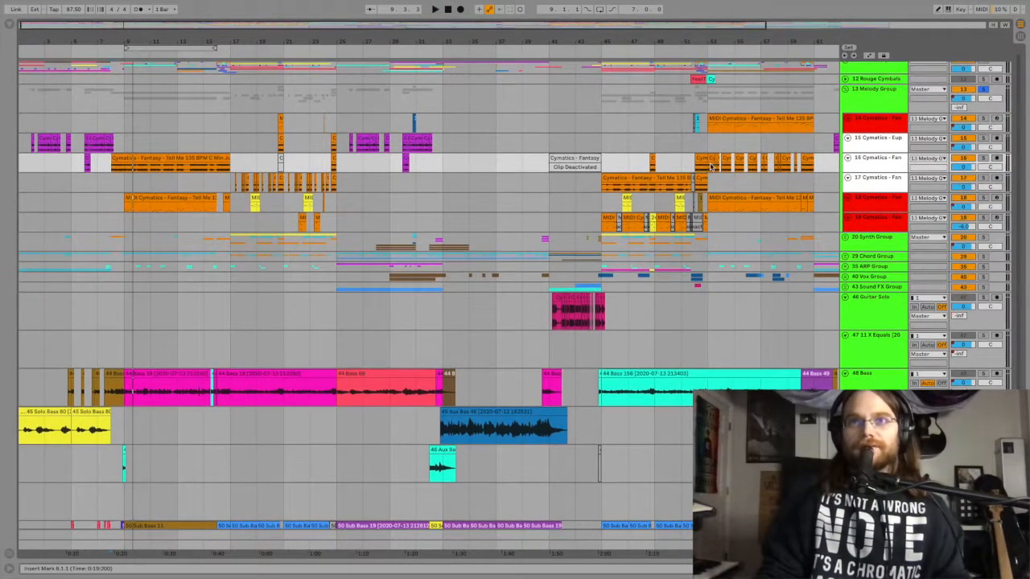
{"action": "scroll", "coordinate": [756, 169], "scroll_direction": "right", "scroll_amount": 4}
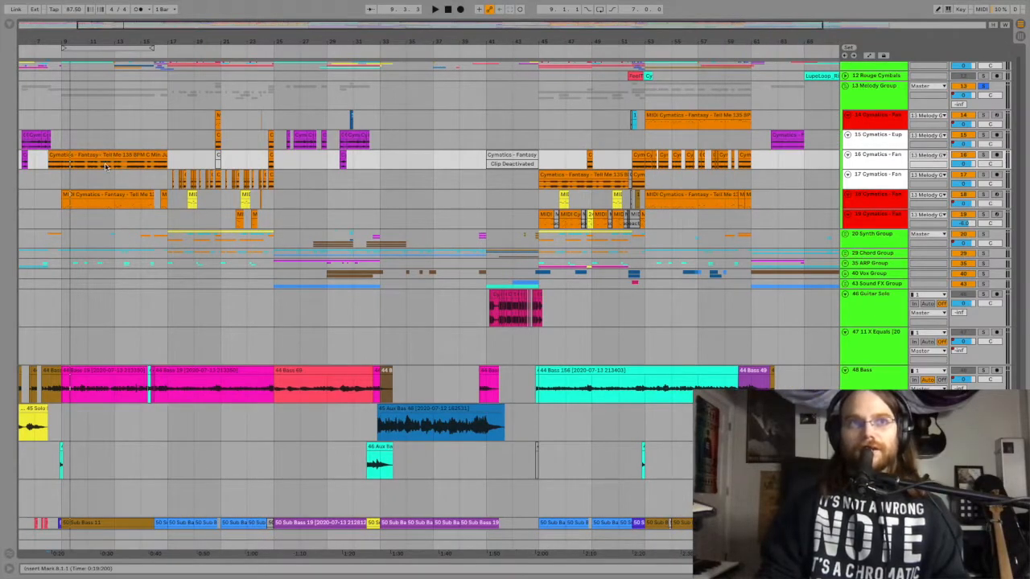
{"action": "left_click", "coordinate": [875, 205]}
{"action": "left_click", "coordinate": [875, 217]}
{"action": "left_click", "coordinate": [871, 202]}
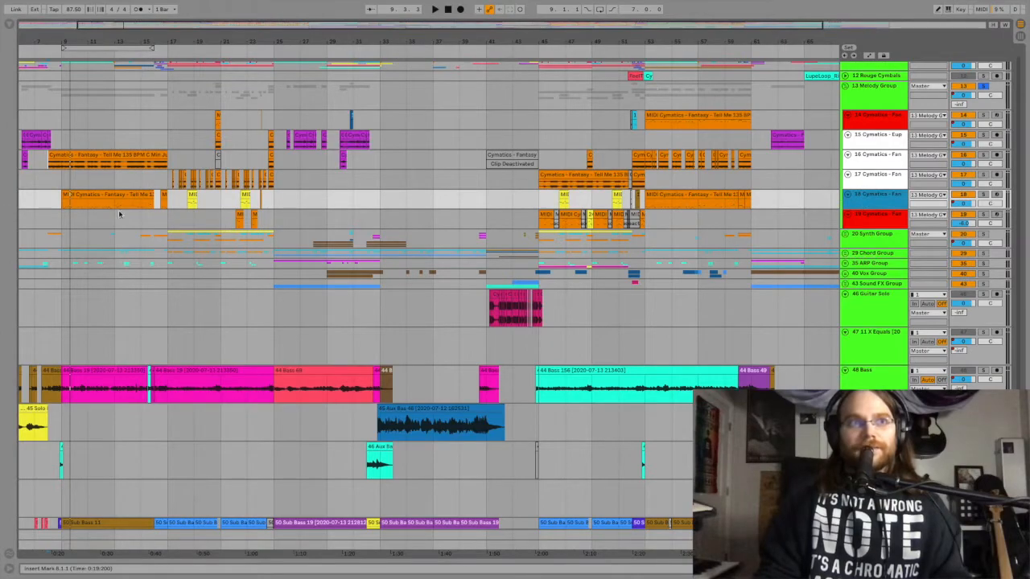
{"action": "left_click", "coordinate": [64, 203]}
{"action": "left_click", "coordinate": [984, 196]}
{"action": "key", "text": "space"}
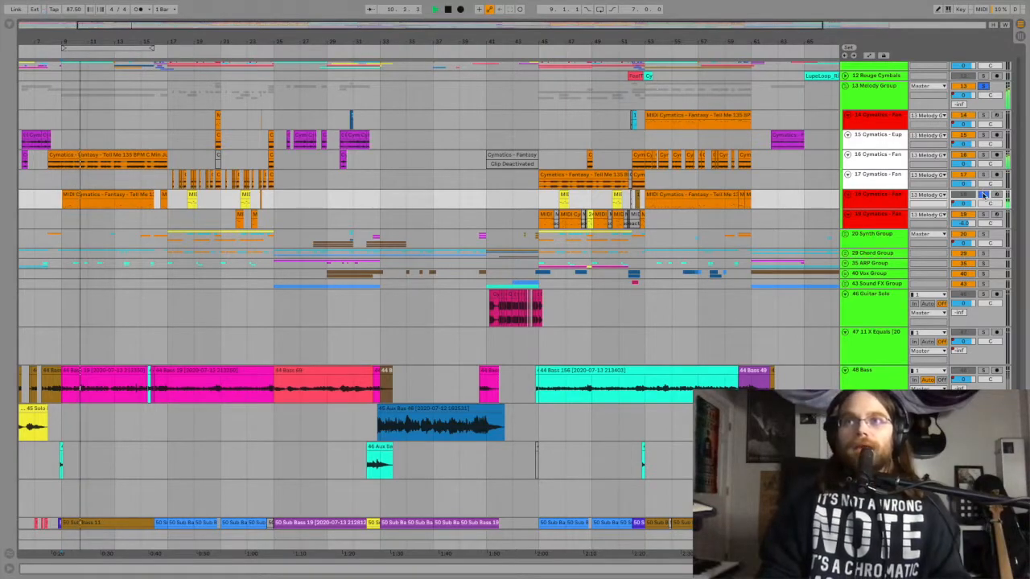
{"action": "key", "text": "space"}
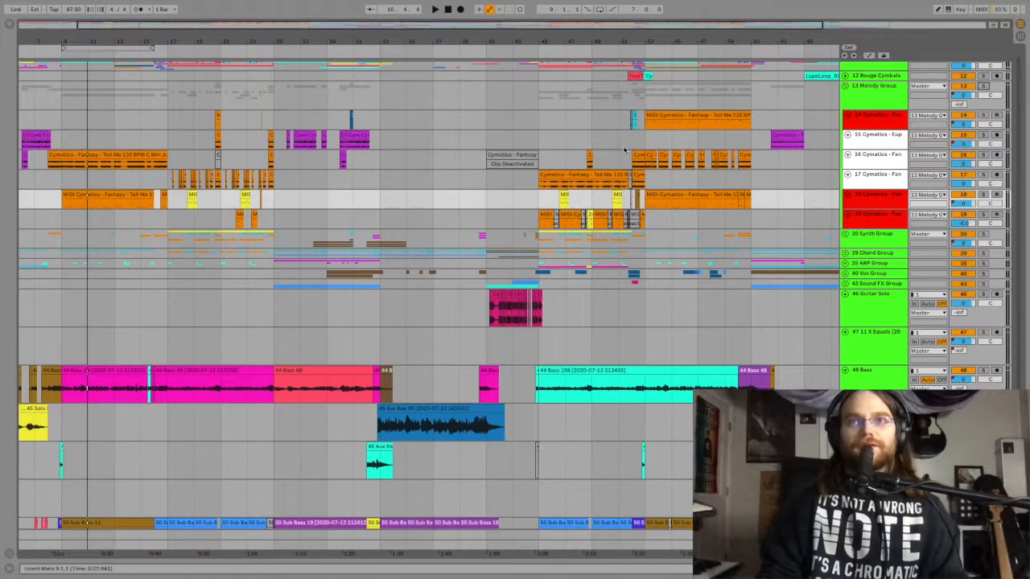
Play the song from bar 53, stop playback and select the Melody Group.
{"action": "left_click", "coordinate": [646, 142]}
{"action": "key", "text": "space"}
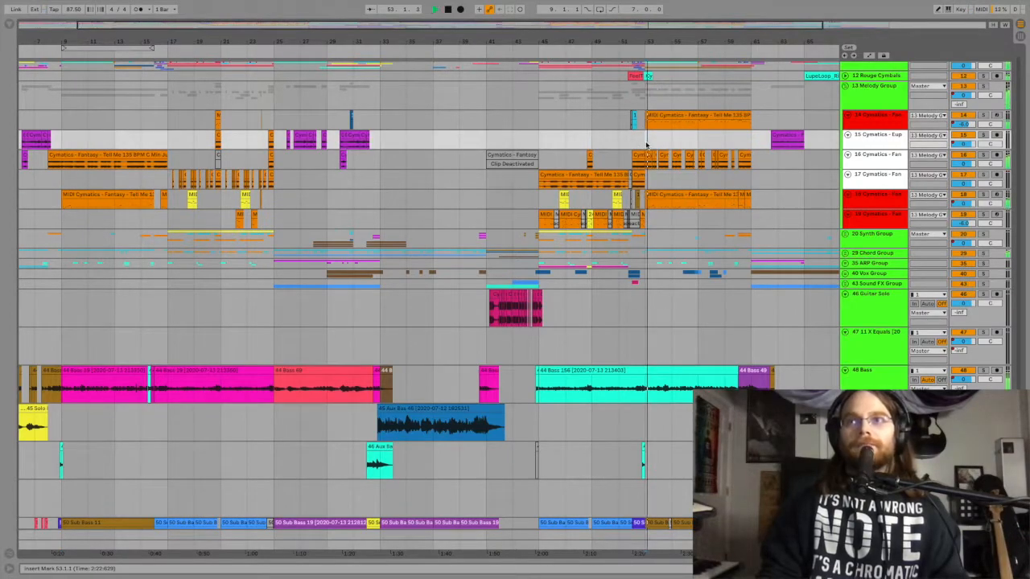
{"action": "left_click", "coordinate": [923, 87]}
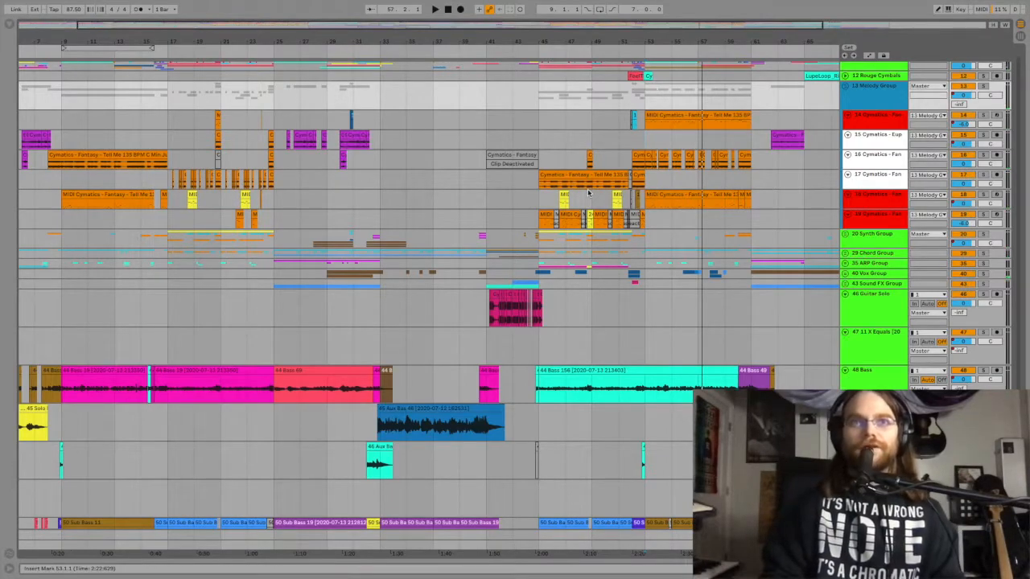
Examine the Melody Group's clips along the whole arrangement, from the intro to the ending.
{"action": "scroll", "coordinate": [612, 190], "scroll_direction": "left", "scroll_amount": 3}
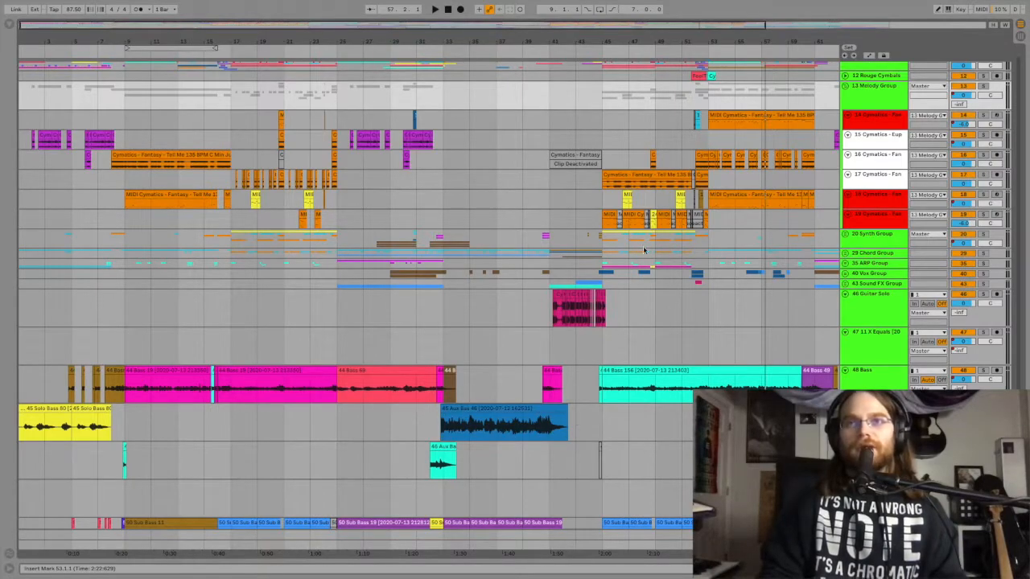
{"action": "scroll", "coordinate": [765, 167], "scroll_direction": "right", "scroll_amount": 3}
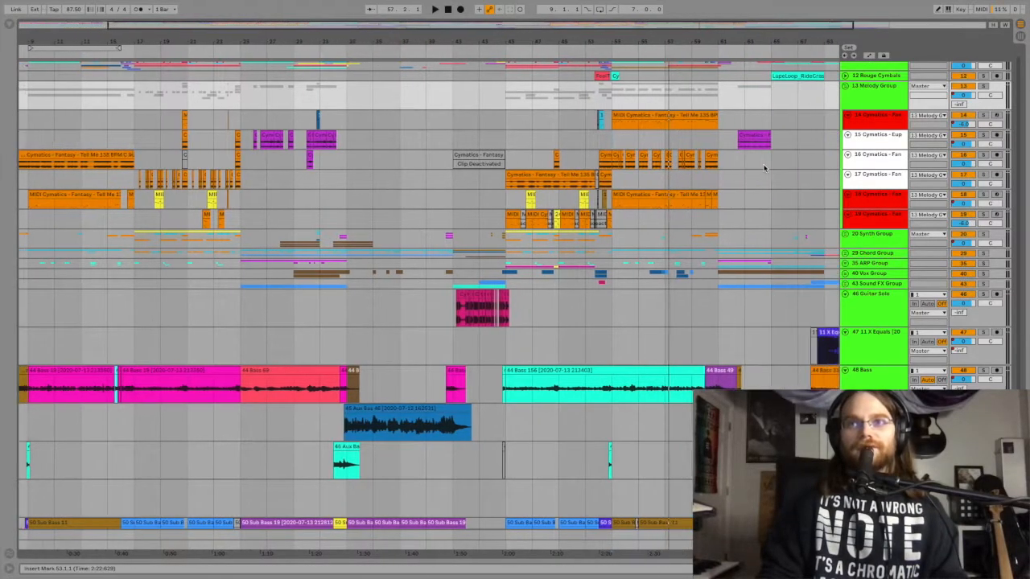
{"action": "scroll", "coordinate": [683, 233], "scroll_direction": "right", "scroll_amount": 3}
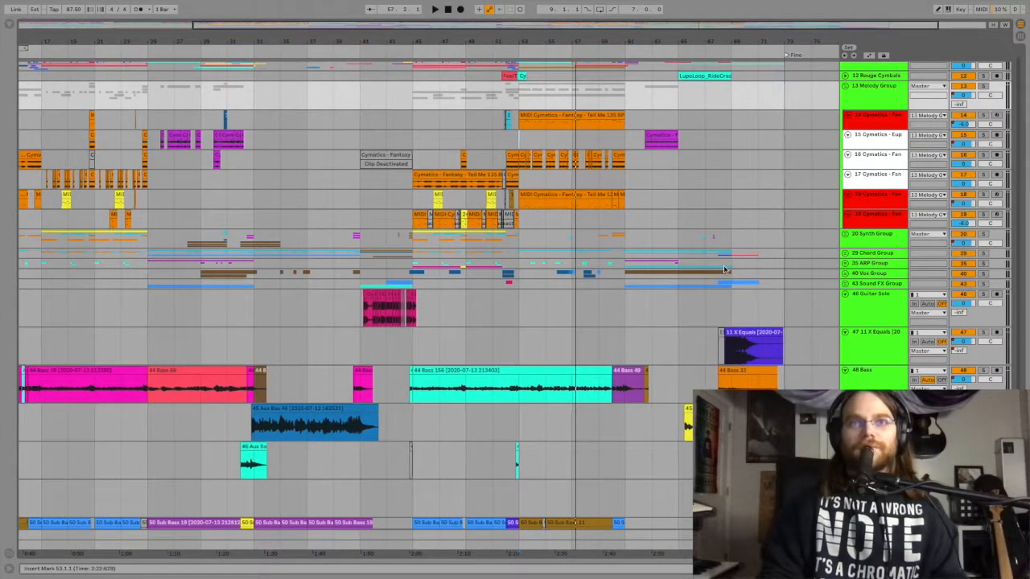
{"action": "scroll", "coordinate": [185, 242], "scroll_direction": "left", "scroll_amount": 6}
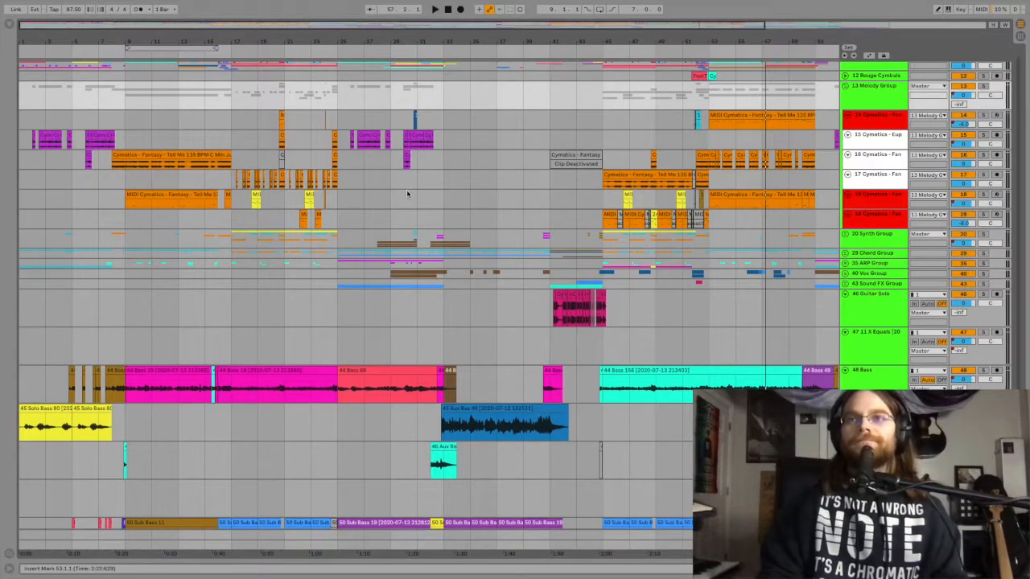
{"action": "scroll", "coordinate": [408, 193], "scroll_direction": "right", "scroll_amount": 5}
{"action": "scroll", "coordinate": [426, 249], "scroll_direction": "left", "scroll_amount": 5}
{"action": "scroll", "coordinate": [449, 249], "scroll_direction": "down", "scroll_amount": 3}
{"action": "scroll", "coordinate": [450, 249], "scroll_direction": "up", "scroll_amount": 3}
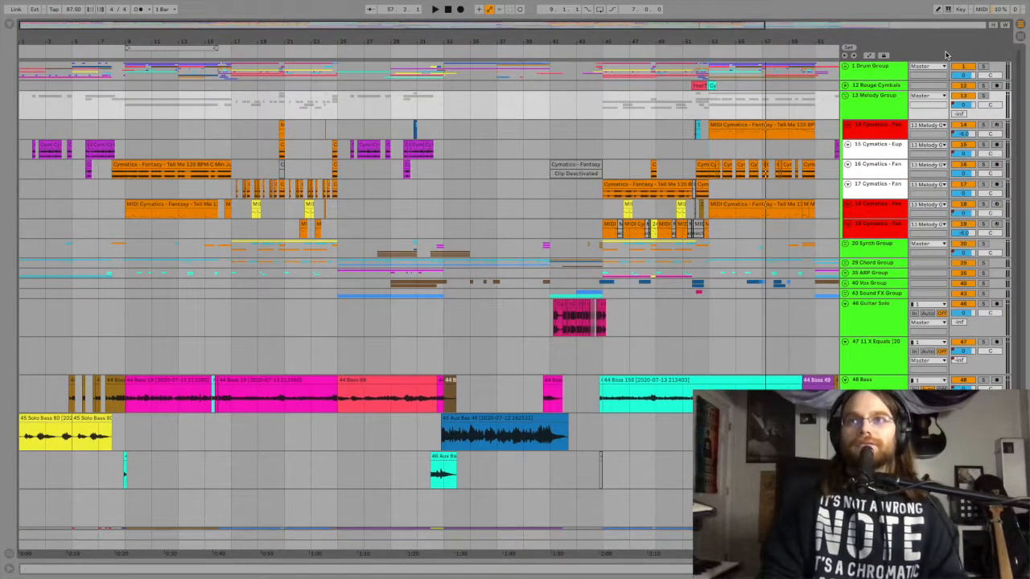
Collapse the Melody Group and unfold the Synth Group's tracks.
{"action": "left_click", "coordinate": [845, 96]}
{"action": "left_click", "coordinate": [872, 118]}
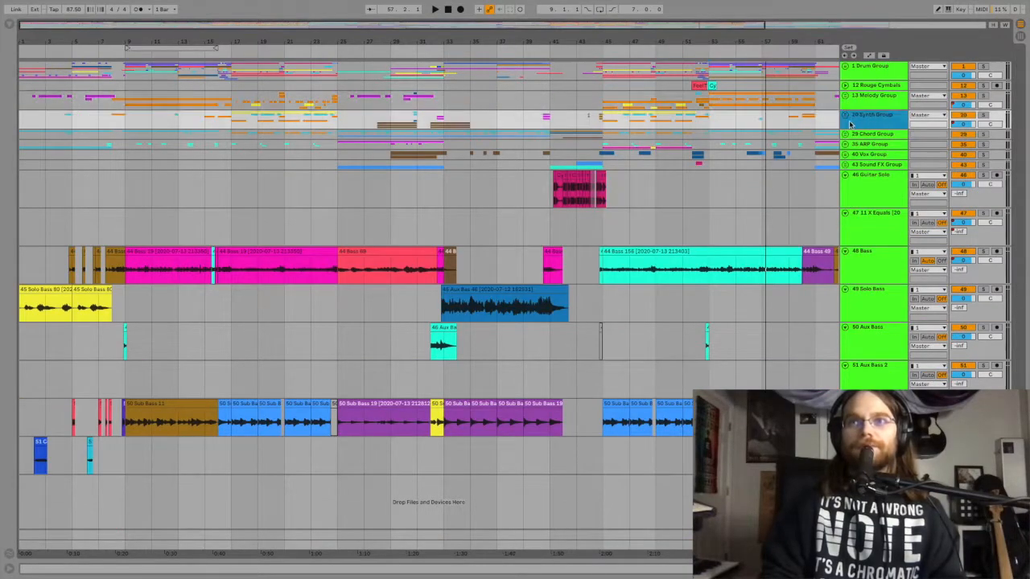
{"action": "left_click", "coordinate": [845, 115]}
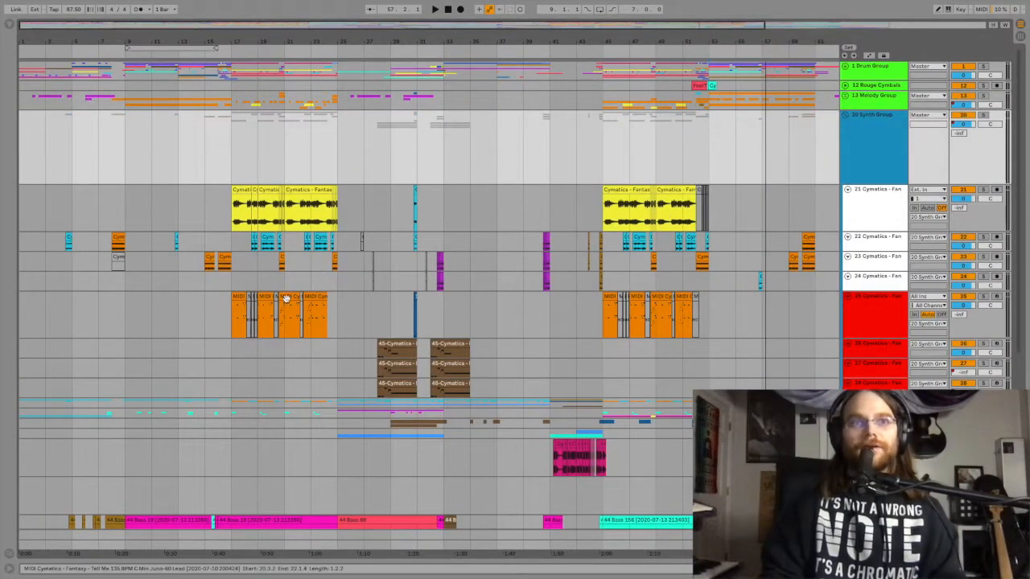
Inspect the instruments on the Synth Group's tracks 25 to 28 one after another and look over the group's clips.
{"action": "left_click", "coordinate": [891, 323]}
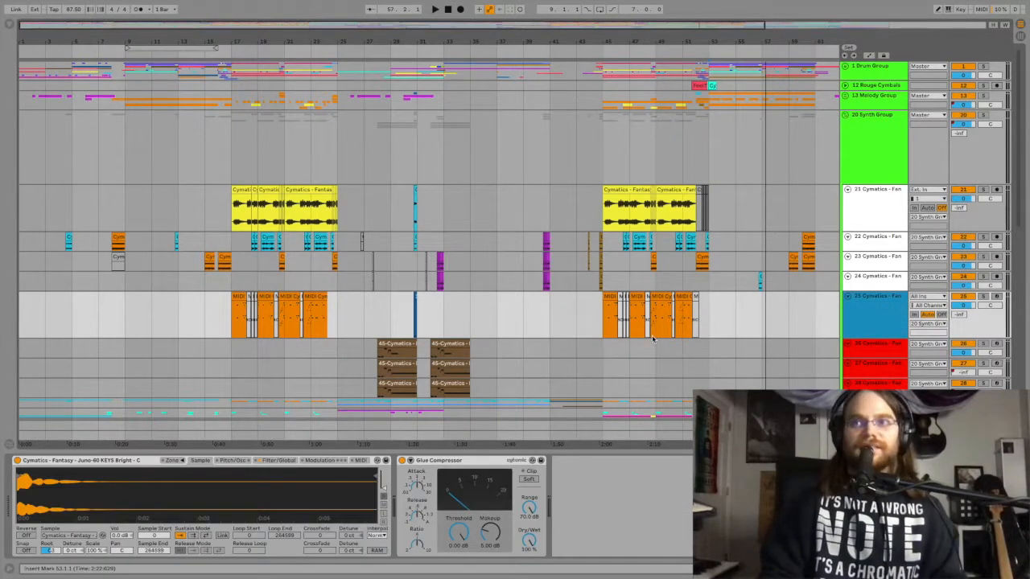
{"action": "key", "text": "Down"}
{"action": "key", "text": "Down"}
{"action": "key", "text": "Down"}
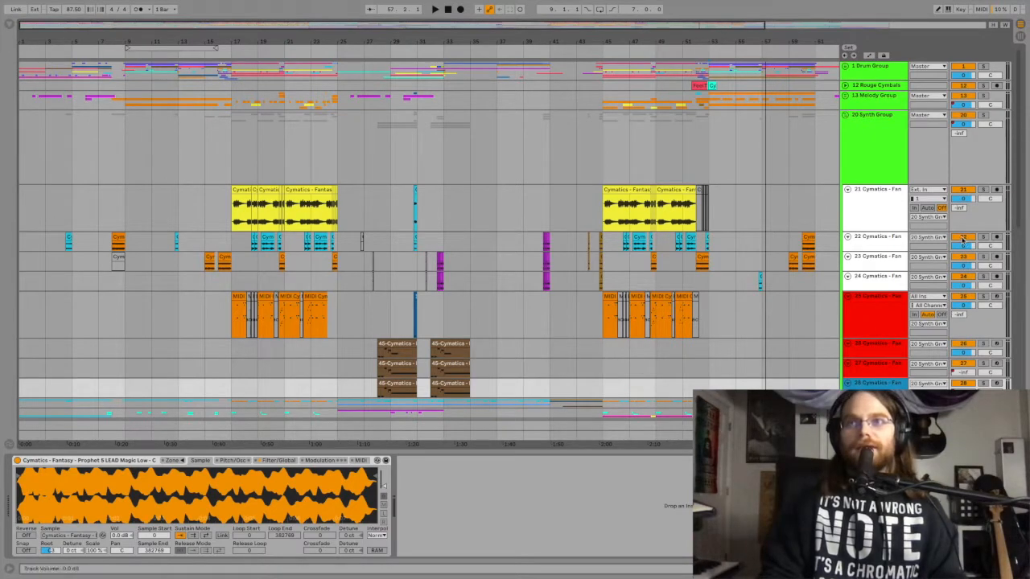
{"action": "left_click_drag", "start_coordinate": [688, 29], "coordinate": [474, 47]}
{"action": "scroll", "coordinate": [907, 334], "scroll_direction": "down", "scroll_amount": 2}
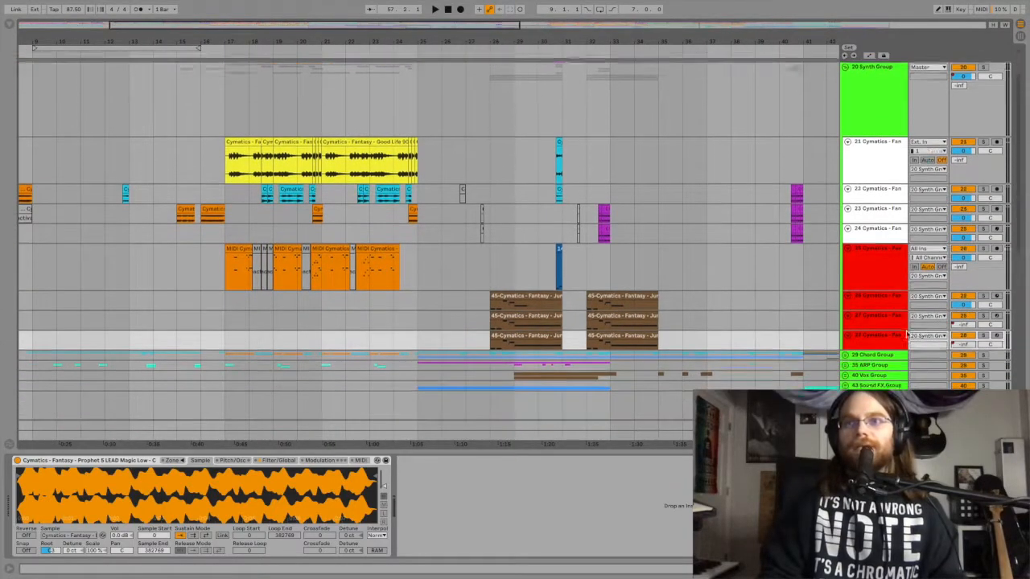
{"action": "scroll", "coordinate": [907, 334], "scroll_direction": "down", "scroll_amount": 1}
{"action": "scroll", "coordinate": [879, 212], "scroll_direction": "up", "scroll_amount": 3}
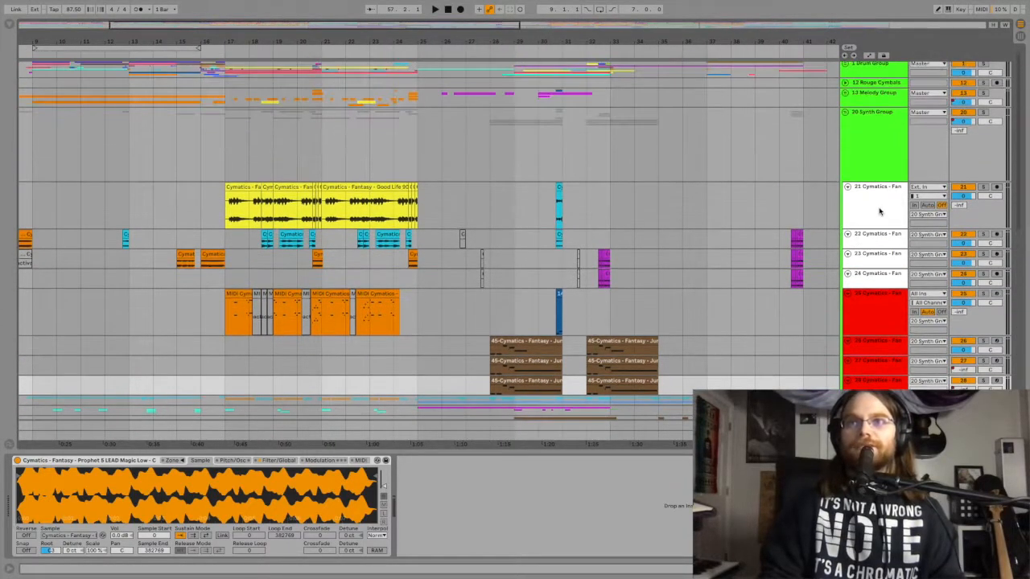
Unfold the Chord Group in place of the Synth Group and inspect the Juno 106 pad instrument on track 33.
{"action": "left_click", "coordinate": [846, 113]}
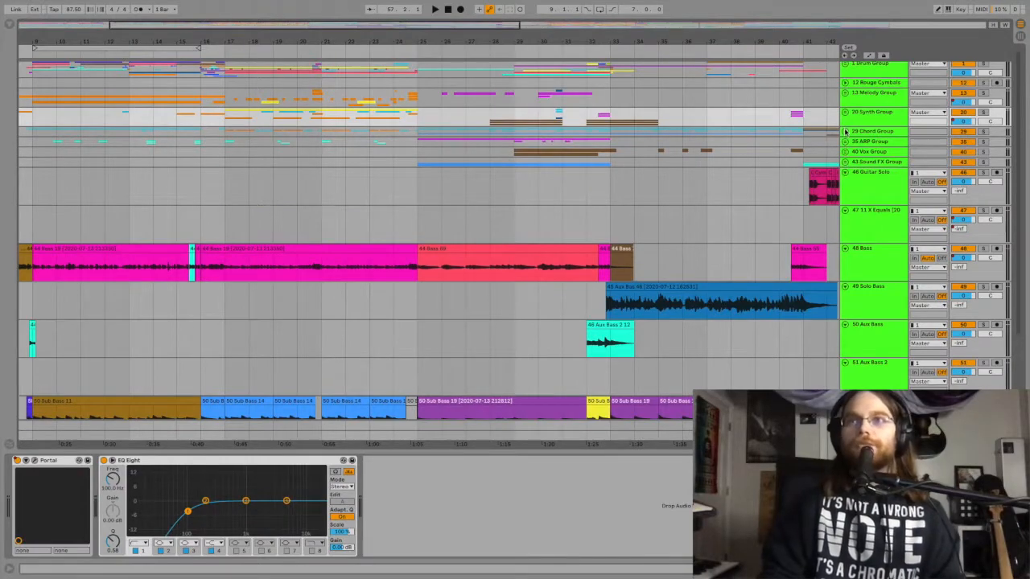
{"action": "left_click", "coordinate": [845, 131]}
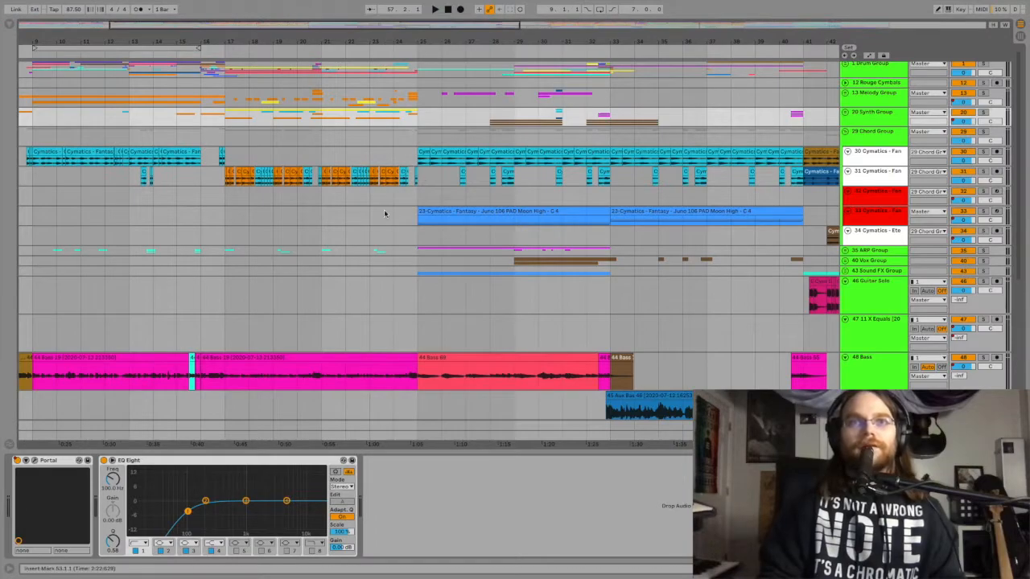
{"action": "left_click", "coordinate": [416, 221]}
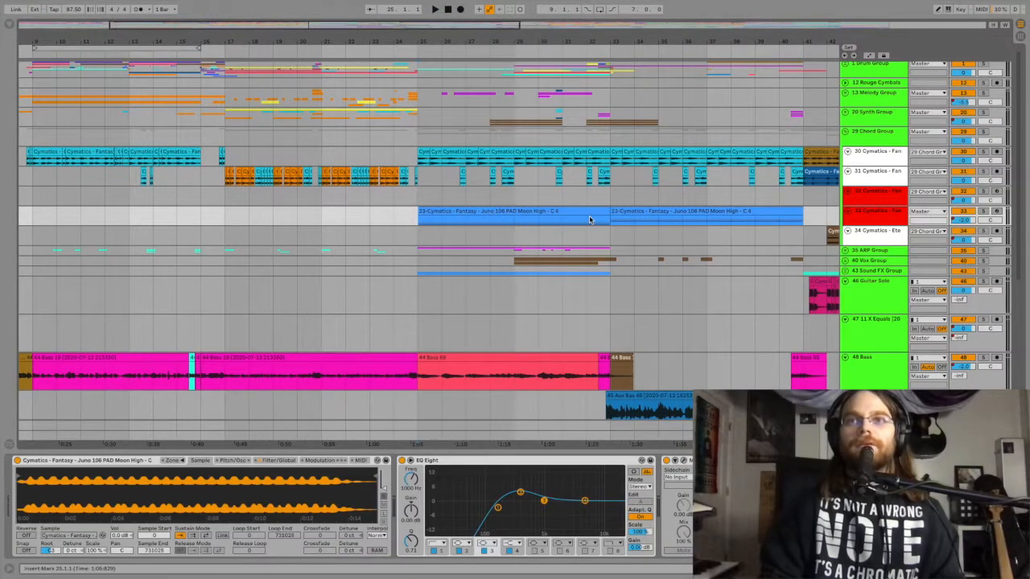
{"action": "scroll", "coordinate": [576, 213], "scroll_direction": "right", "scroll_amount": 3}
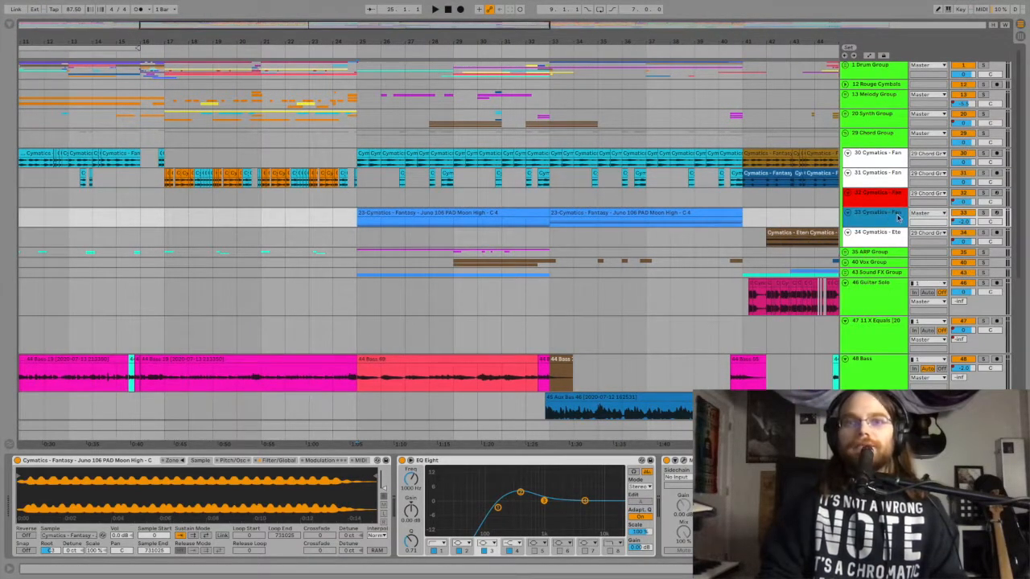
{"action": "left_click", "coordinate": [891, 197]}
{"action": "left_click", "coordinate": [888, 211]}
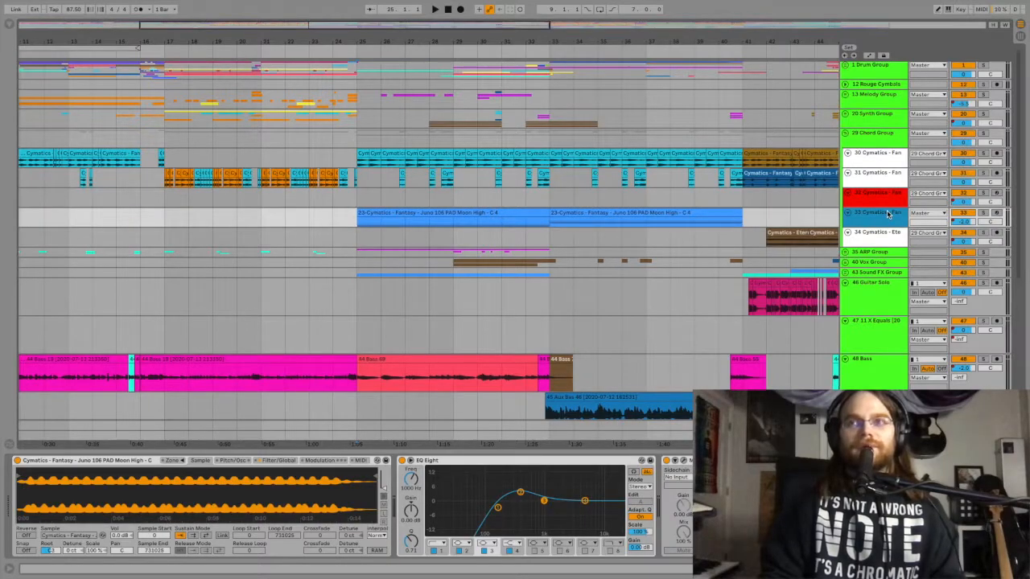
Look through the Chord Group's clips from the intro to the second half of the song.
{"action": "scroll", "coordinate": [371, 174], "scroll_direction": "left", "scroll_amount": 5}
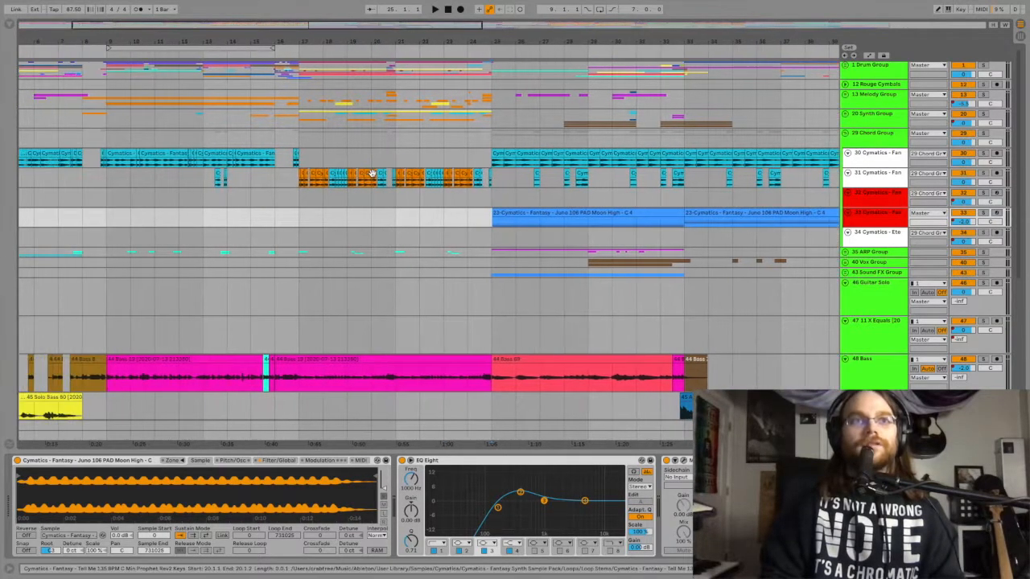
{"action": "scroll", "coordinate": [371, 174], "scroll_direction": "left", "scroll_amount": 3}
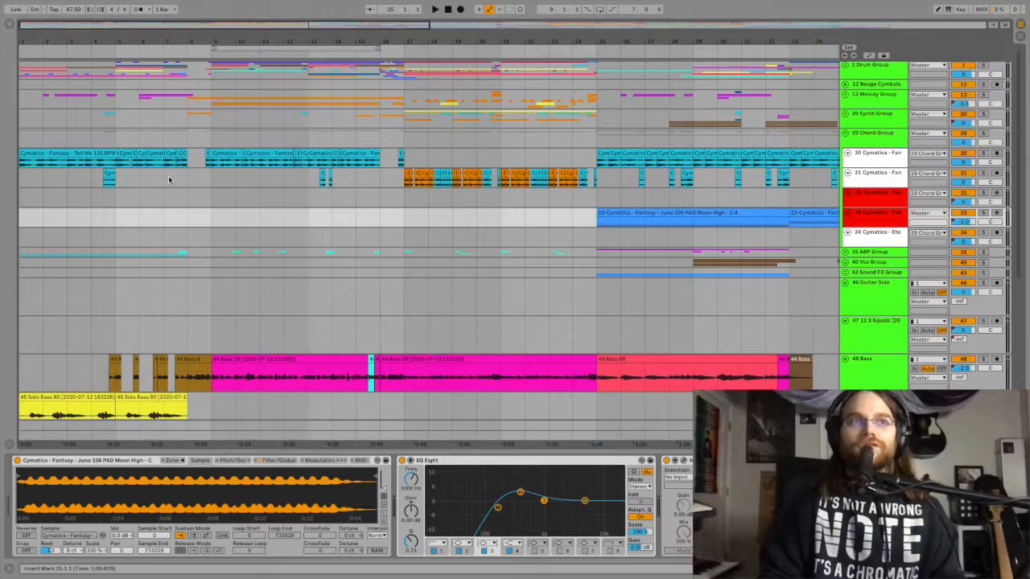
{"action": "scroll", "coordinate": [477, 190], "scroll_direction": "right", "scroll_amount": 15}
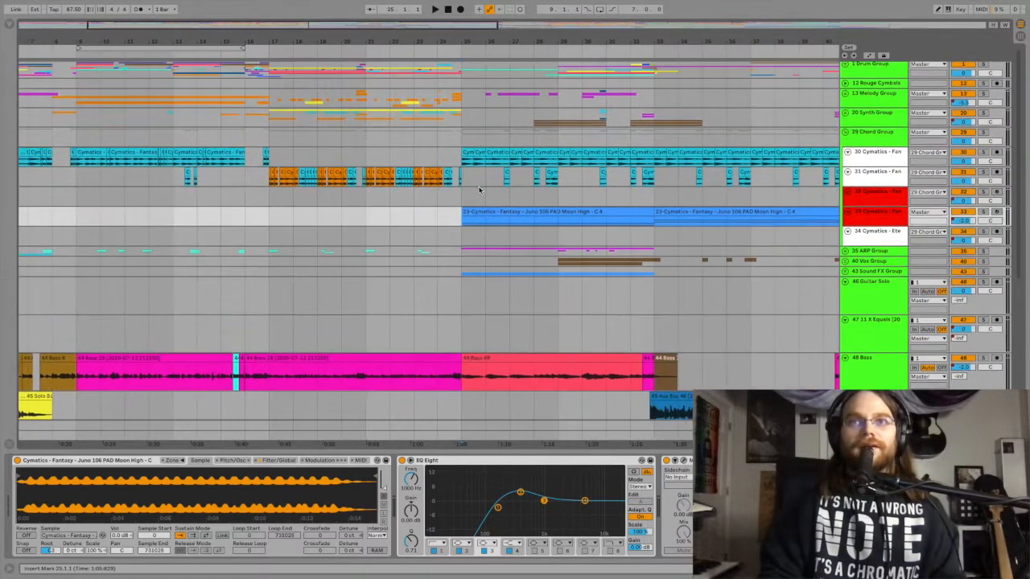
{"action": "scroll", "coordinate": [478, 190], "scroll_direction": "down", "scroll_amount": 1}
{"action": "scroll", "coordinate": [478, 189], "scroll_direction": "right", "scroll_amount": 6}
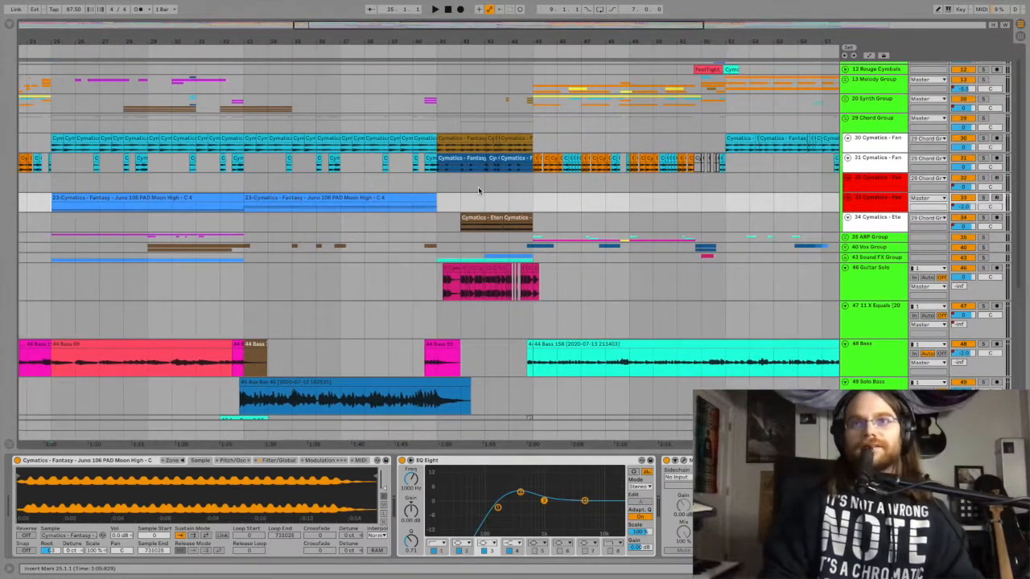
Solo the Chord Group and play its chopped clips from bar 45.
{"action": "left_click_drag", "start_coordinate": [556, 26], "coordinate": [556, 90]}
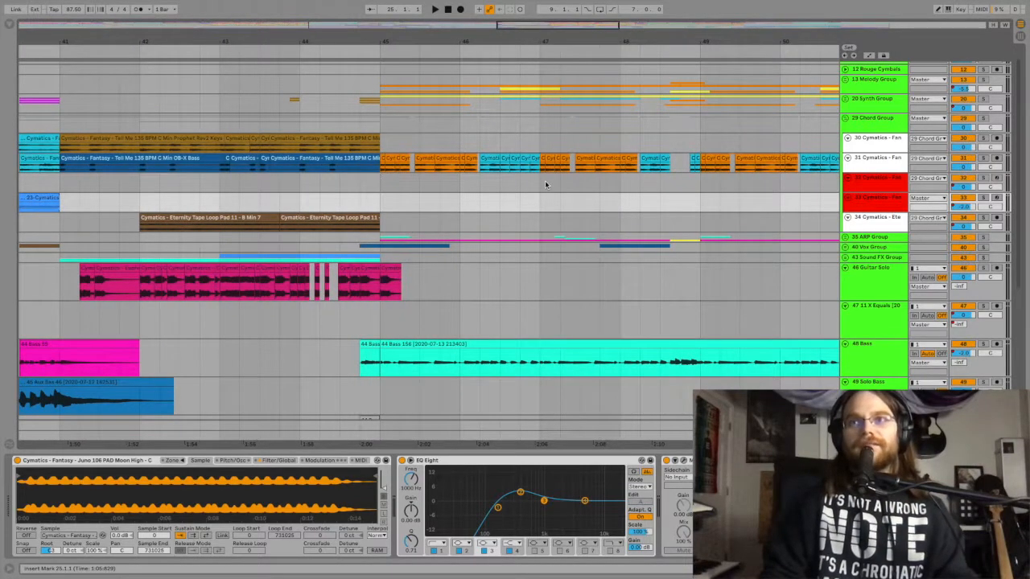
{"action": "scroll", "coordinate": [544, 184], "scroll_direction": "right", "scroll_amount": 3}
{"action": "left_click", "coordinate": [983, 119]}
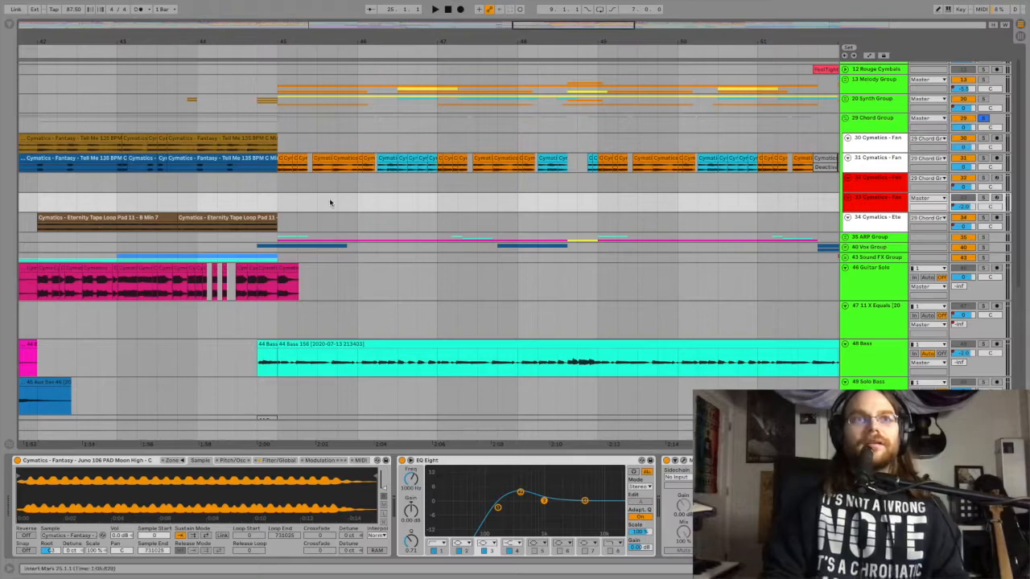
{"action": "left_click", "coordinate": [278, 184]}
{"action": "key", "text": "space"}
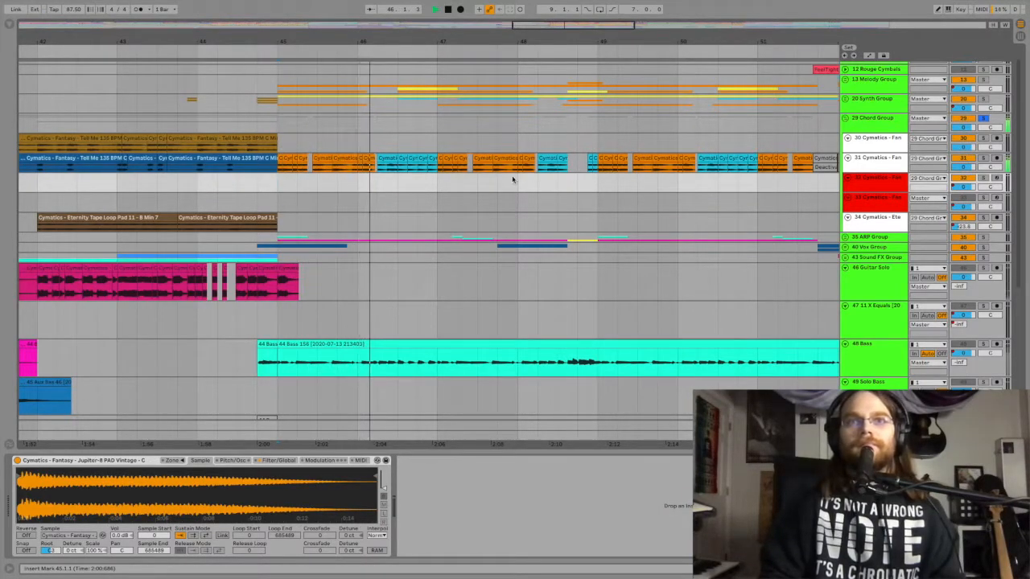
Unsolo the Chord Group and replay the same section from bar 45 with the full mix.
{"action": "left_click", "coordinate": [983, 119]}
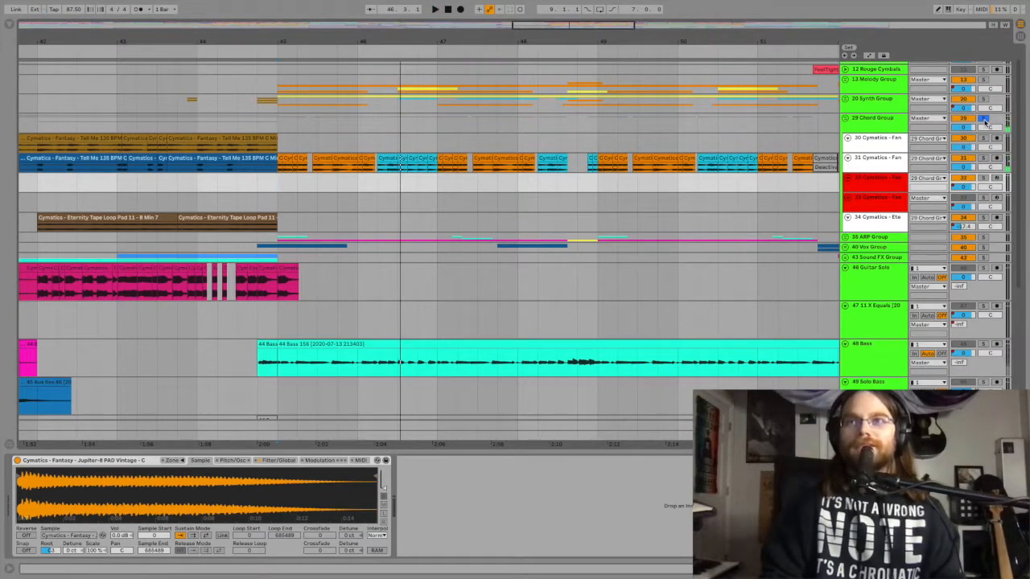
{"action": "left_click", "coordinate": [983, 119]}
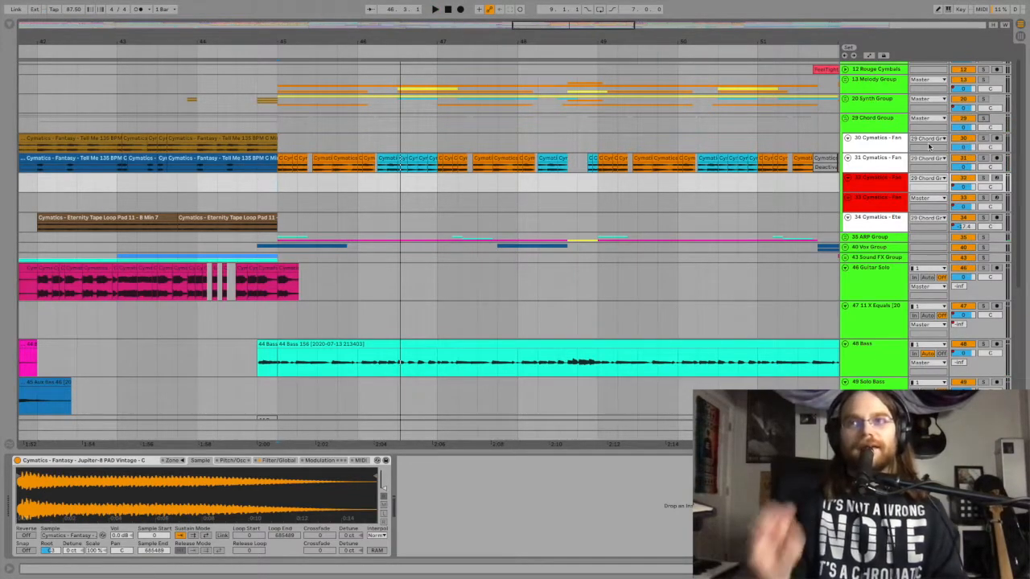
{"action": "key", "text": "space"}
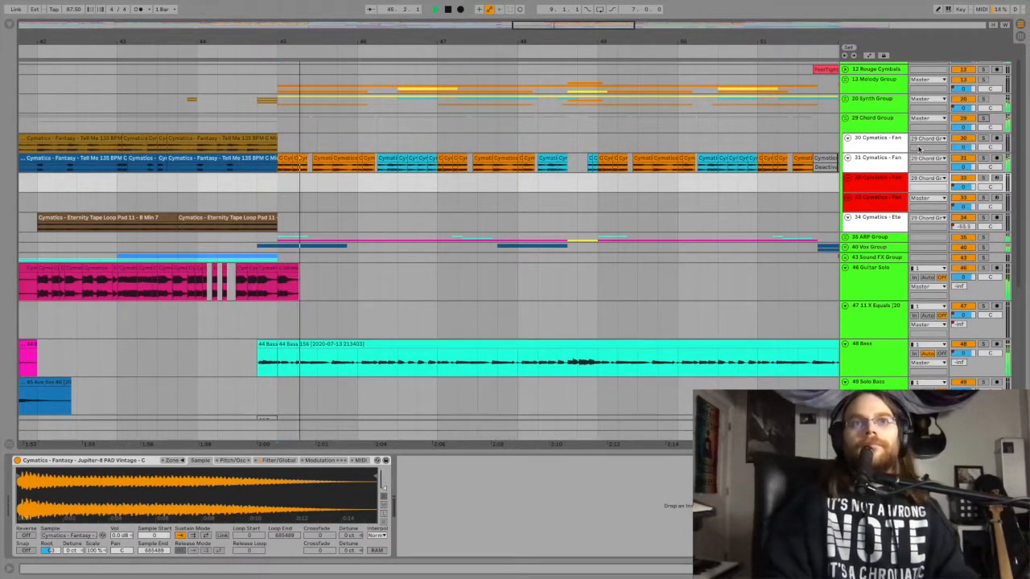
Collapse the Chord Group and unfold the ARP Group, showing a wider stretch of its clips.
{"action": "left_click", "coordinate": [845, 118]}
{"action": "left_click", "coordinate": [846, 128]}
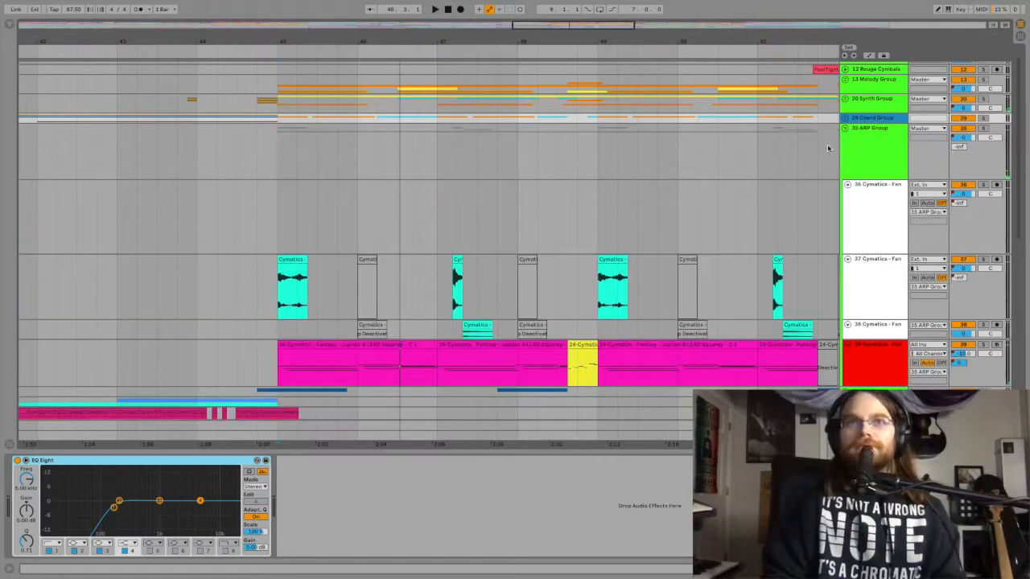
{"action": "mouse_move", "coordinate": [537, 25]}
{"action": "left_mouse_down"}
{"action": "mouse_move", "coordinate": [537, 0]}
{"action": "mouse_move", "coordinate": [537, 35]}
{"action": "left_mouse_up"}
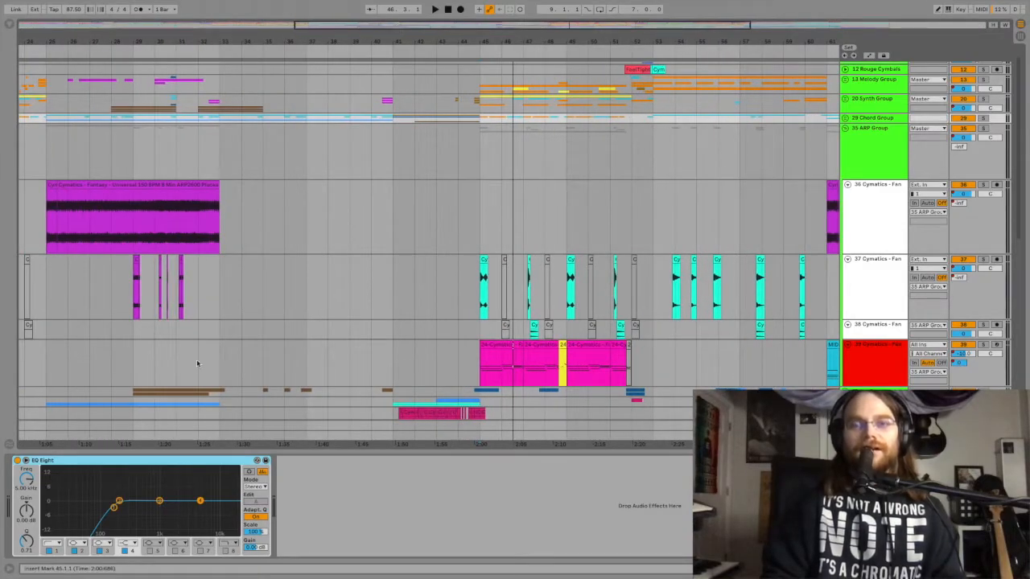
Solo the ARP Group and play track 37's clip from bar 7 and track 36's long loop from bar 25.
{"action": "left_click", "coordinate": [483, 300]}
{"action": "scroll", "coordinate": [477, 301], "scroll_direction": "left", "scroll_amount": 5}
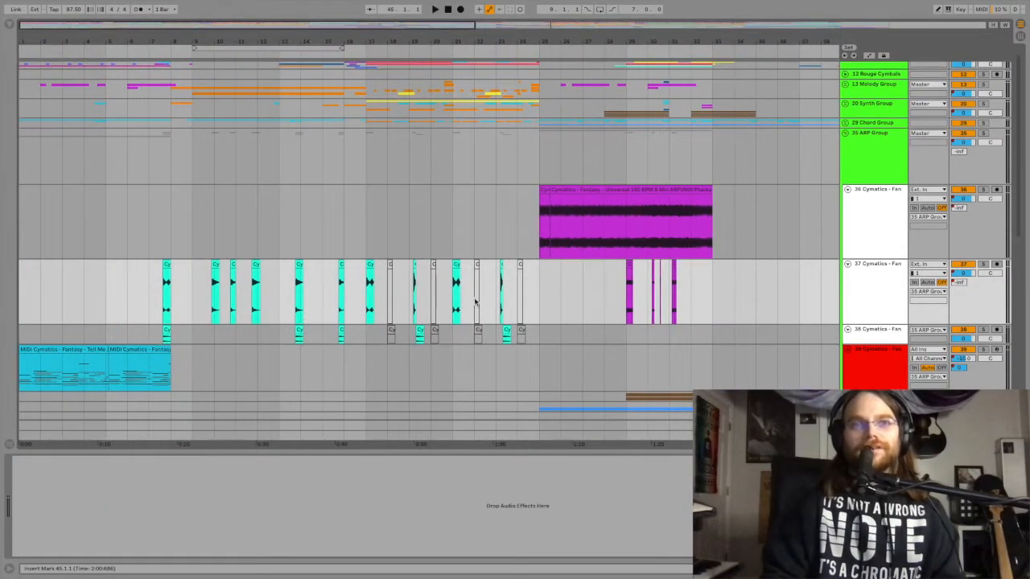
{"action": "left_click", "coordinate": [163, 316]}
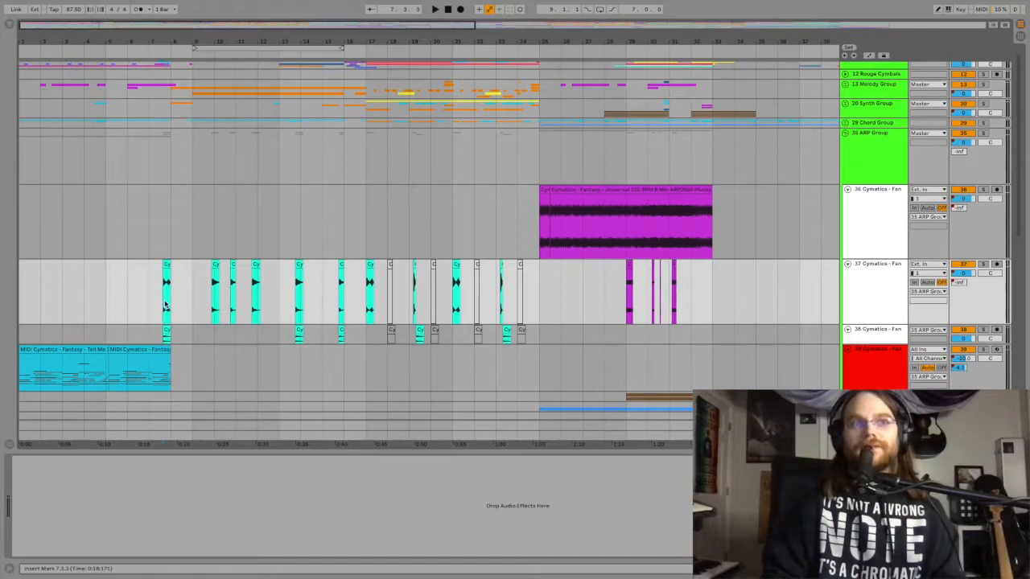
{"action": "key", "text": "space"}
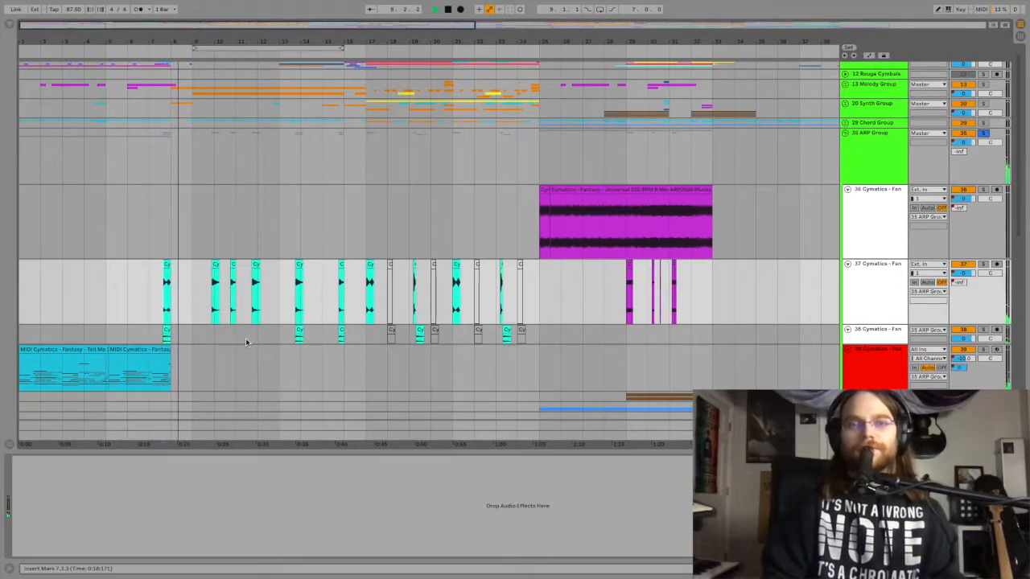
{"action": "key", "text": "space"}
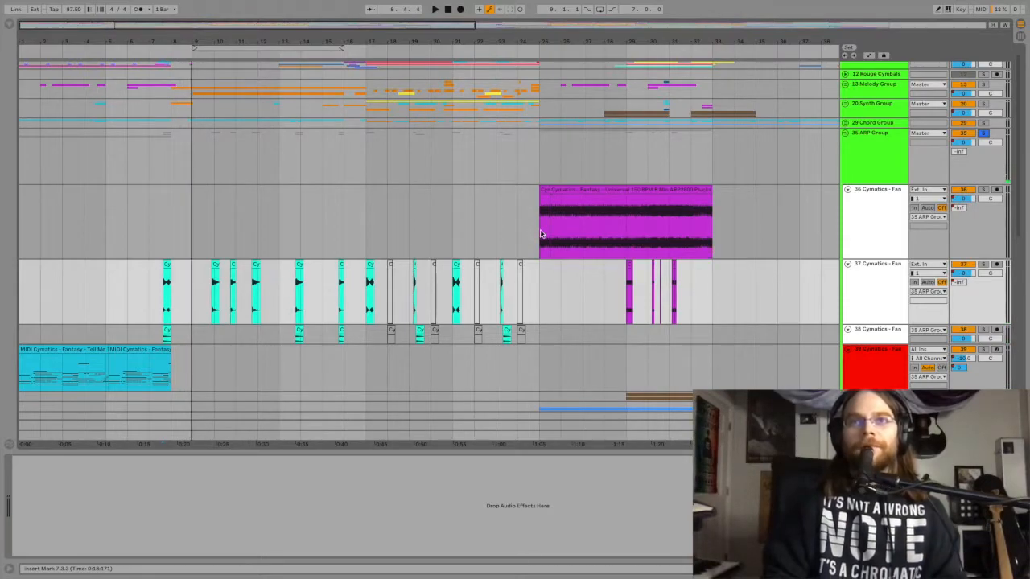
{"action": "left_click", "coordinate": [540, 233]}
{"action": "key", "text": "space"}
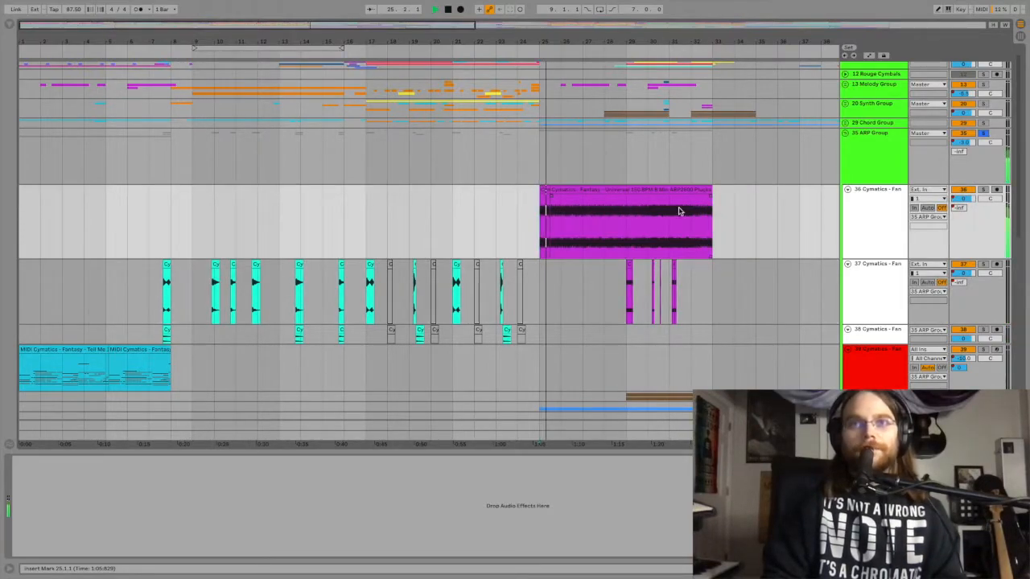
Play the soloed ARP Group from bar 29, where the chopped clips on track 37 overlap track 36's long loop.
{"action": "left_click", "coordinate": [625, 301]}
{"action": "key", "text": "space"}
{"action": "key", "text": "space"}
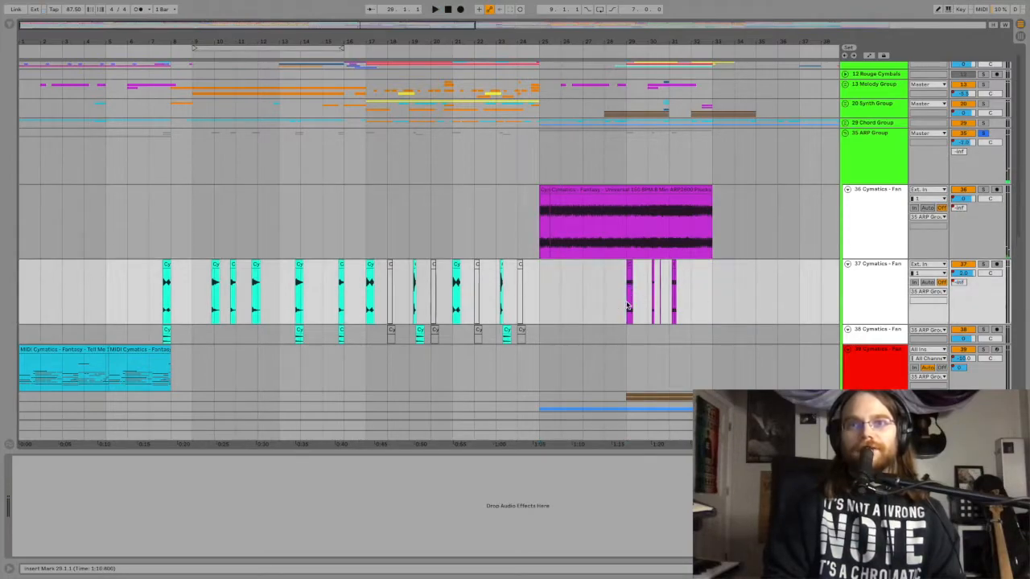
{"action": "key", "text": "space"}
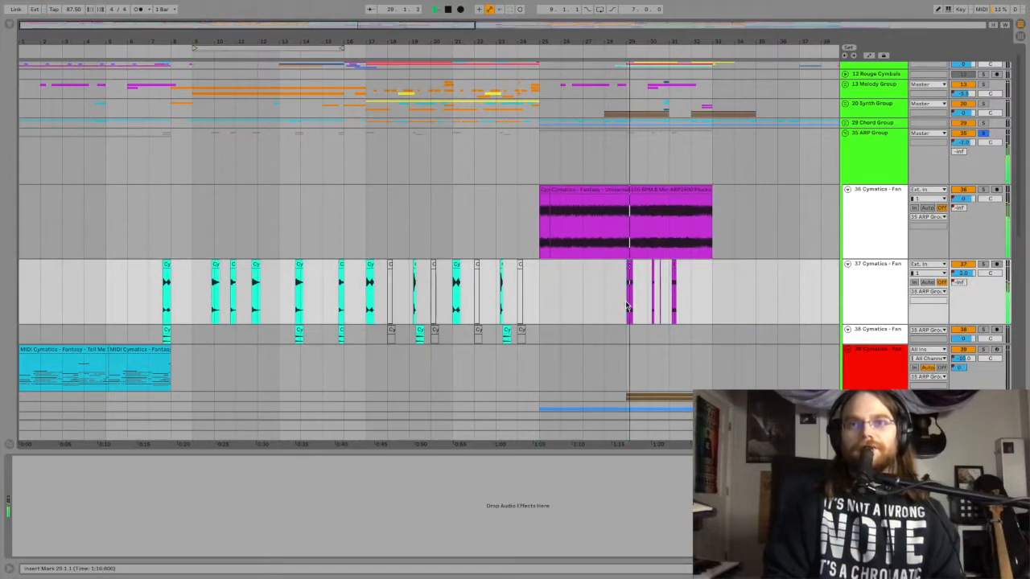
{"action": "left_click", "coordinate": [649, 299]}
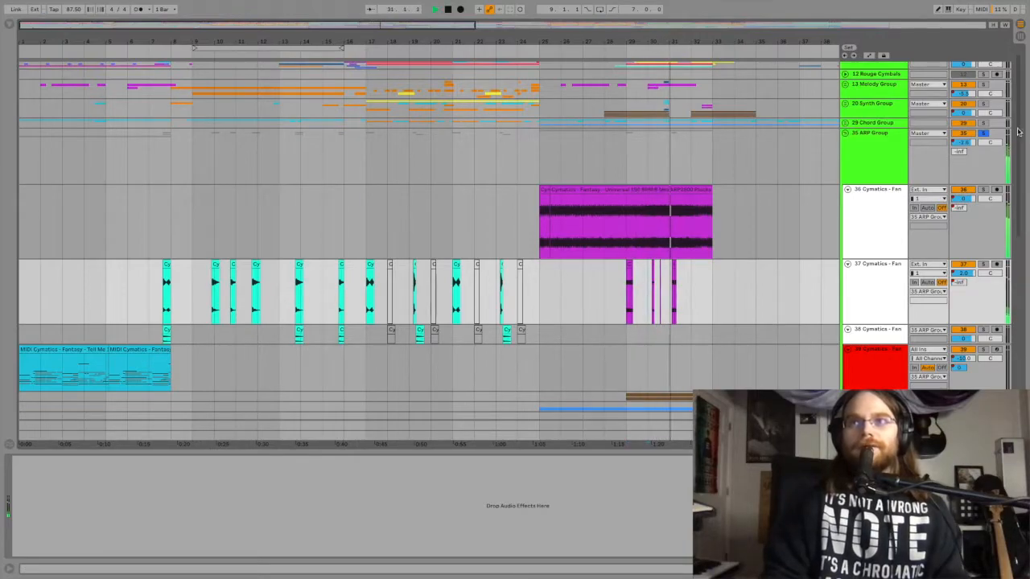
{"action": "left_click", "coordinate": [626, 295]}
{"action": "key", "text": "space"}
{"action": "scroll", "coordinate": [627, 297], "scroll_direction": "right", "scroll_amount": 1}
{"action": "key", "text": "space"}
Unfold the Chord Group and compare its MIDI clips from bar 61 with those in the ARP Group.
{"action": "scroll", "coordinate": [627, 298], "scroll_direction": "right", "scroll_amount": 10}
{"action": "scroll", "coordinate": [626, 297], "scroll_direction": "right", "scroll_amount": 5}
{"action": "scroll", "coordinate": [625, 297], "scroll_direction": "down", "scroll_amount": 2}
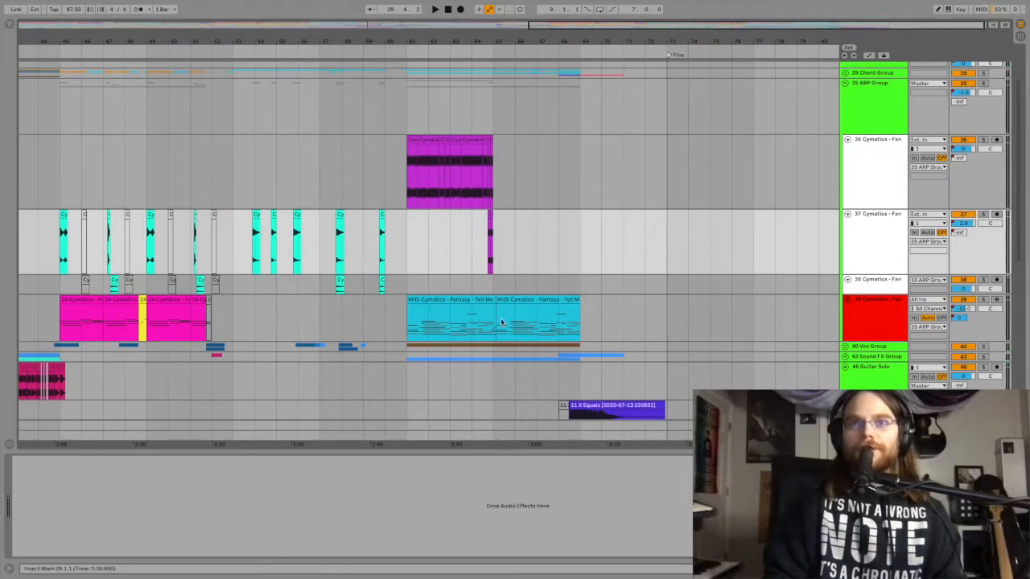
{"action": "scroll", "coordinate": [475, 324], "scroll_direction": "up", "scroll_amount": 3}
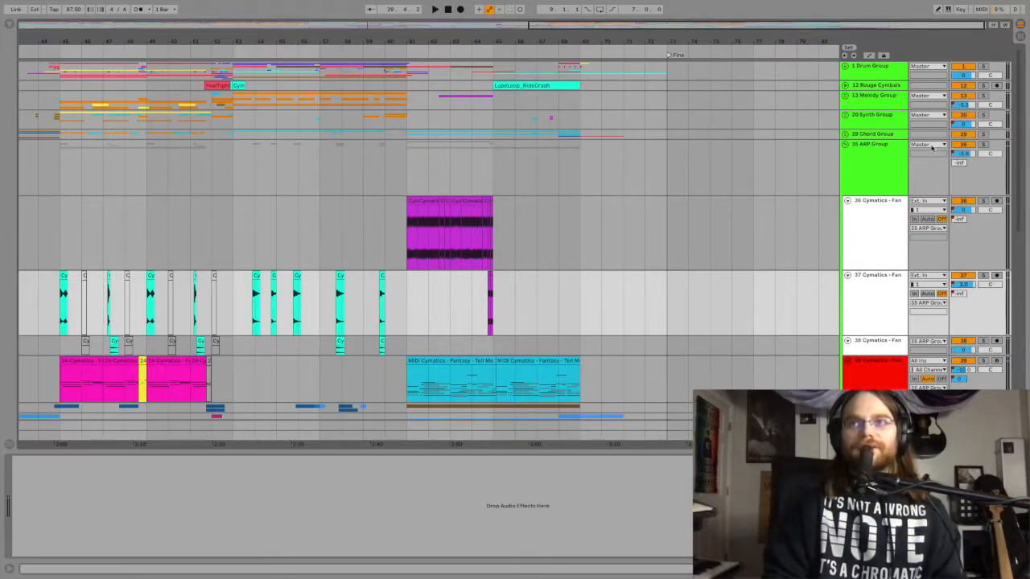
{"action": "left_click", "coordinate": [846, 135]}
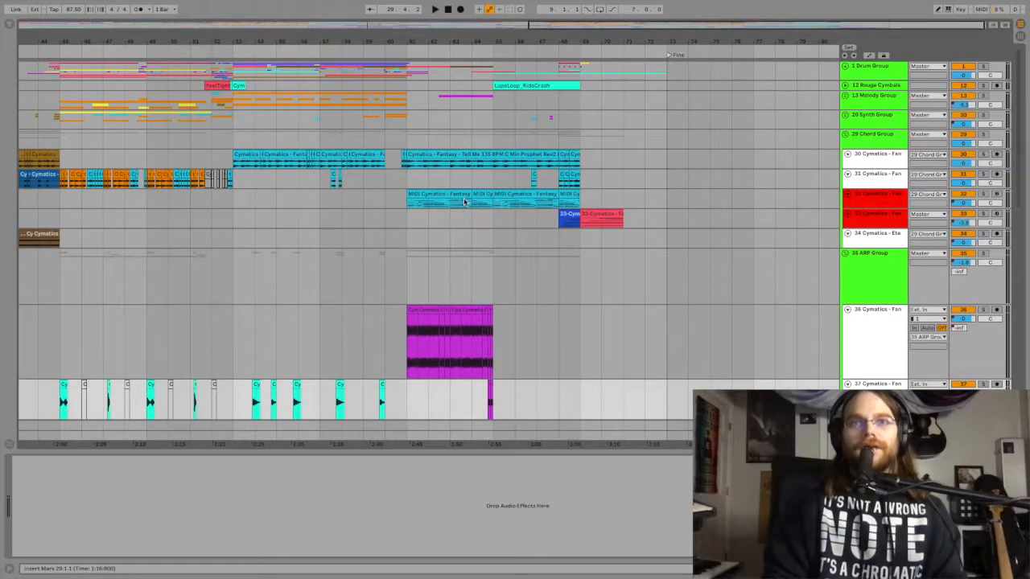
{"action": "scroll", "coordinate": [464, 202], "scroll_direction": "down", "scroll_amount": 6}
{"action": "scroll", "coordinate": [463, 203], "scroll_direction": "down", "scroll_amount": 1}
{"action": "scroll", "coordinate": [899, 341], "scroll_direction": "up", "scroll_amount": 4}
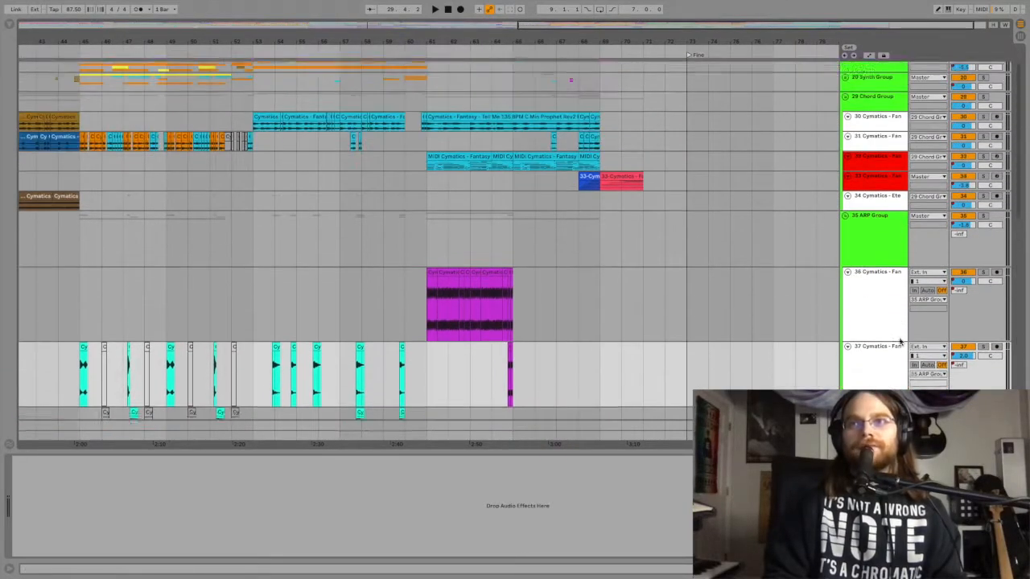
{"action": "scroll", "coordinate": [882, 375], "scroll_direction": "down", "scroll_amount": 4}
Show track 39's device chain and view its Movement plug-in window before closing it.
{"action": "left_click", "coordinate": [879, 374]}
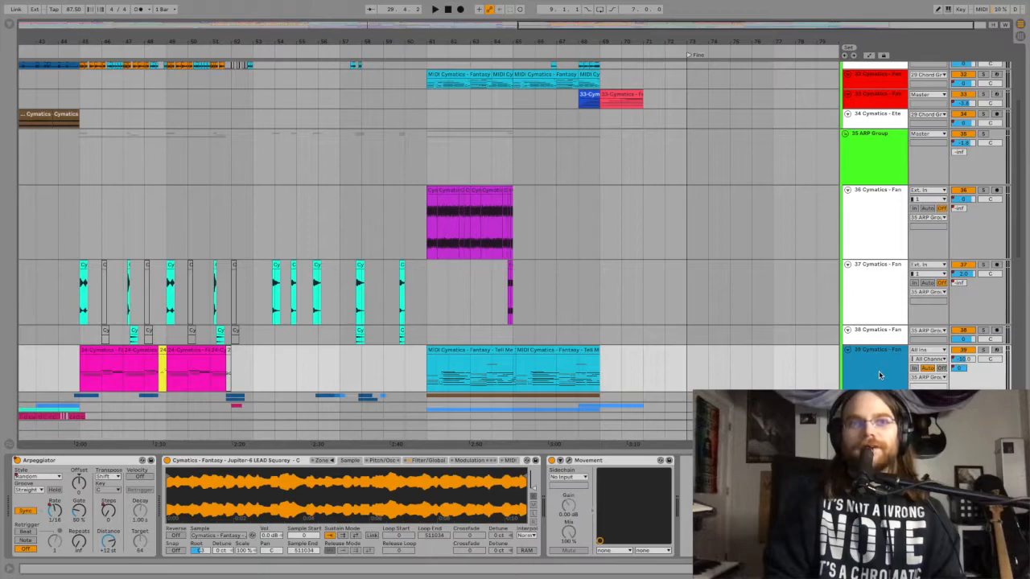
{"action": "scroll", "coordinate": [873, 368], "scroll_direction": "up", "scroll_amount": 5}
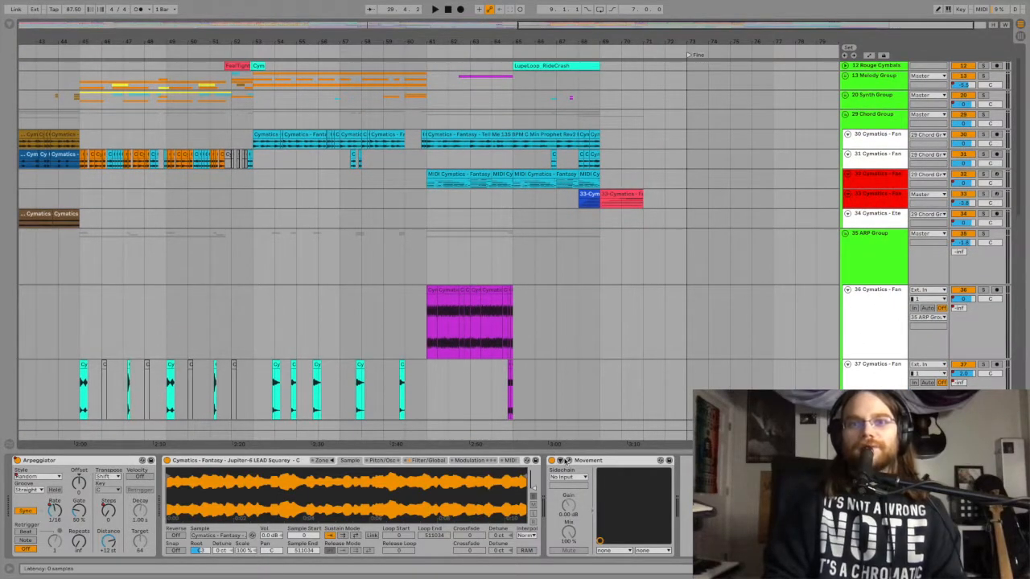
{"action": "left_click", "coordinate": [565, 460]}
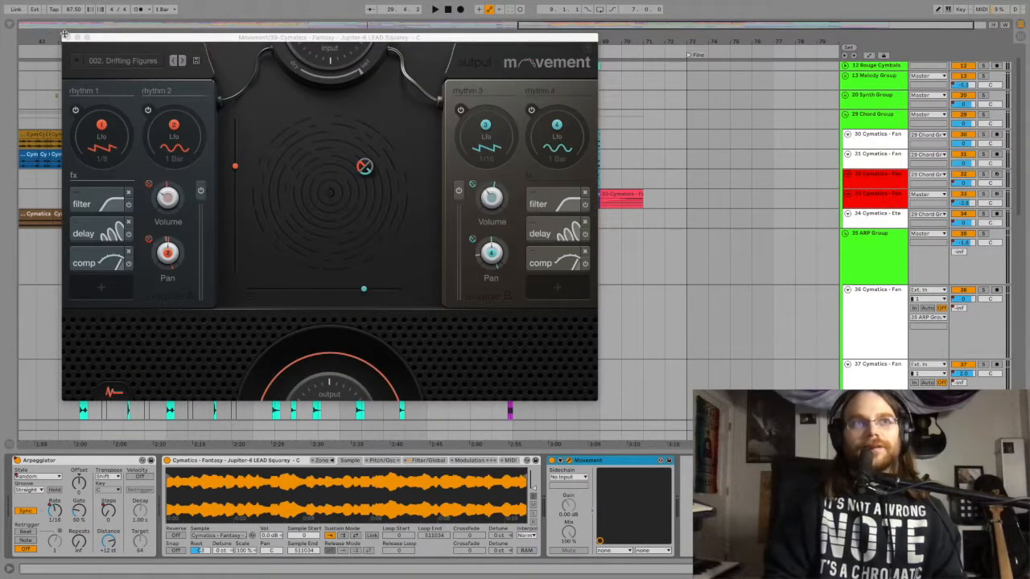
{"action": "left_click", "coordinate": [64, 35]}
Collapse the Chord and ARP Groups and unfold the Vox Group.
{"action": "left_click", "coordinate": [845, 115]}
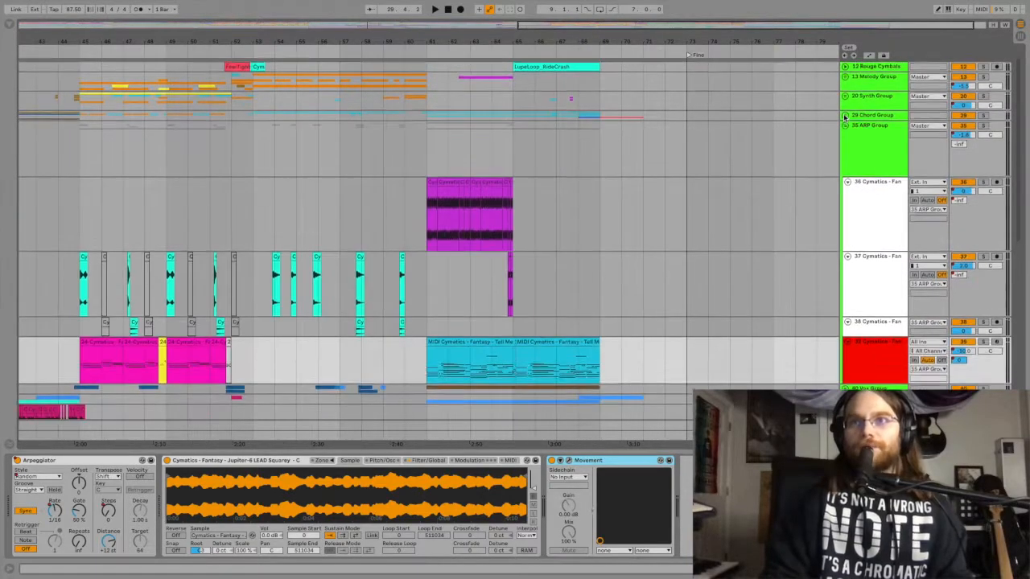
{"action": "left_click", "coordinate": [845, 126]}
{"action": "scroll", "coordinate": [871, 145], "scroll_direction": "up", "scroll_amount": 1}
{"action": "left_click", "coordinate": [860, 134]}
{"action": "left_click", "coordinate": [845, 133]}
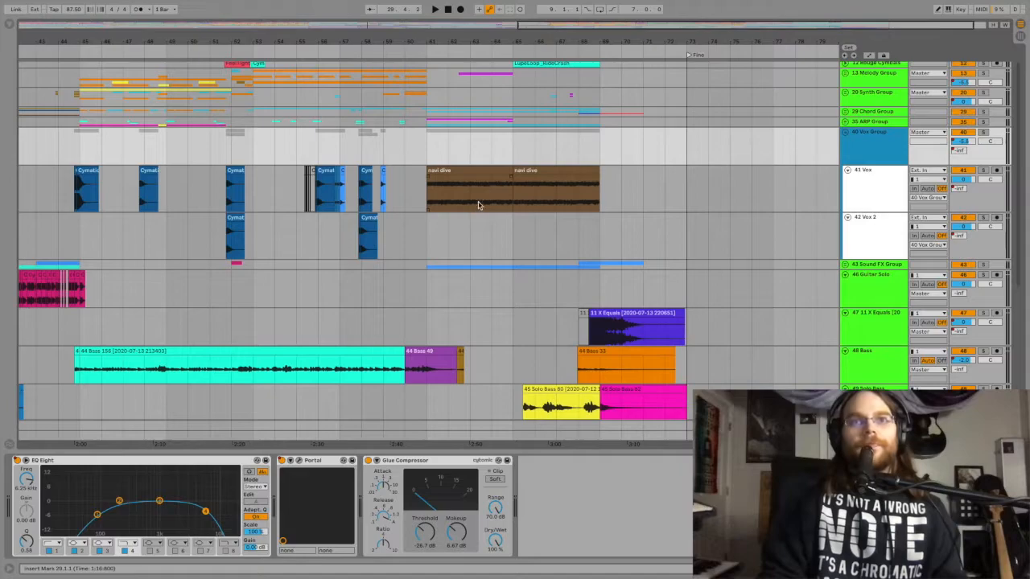
Solo the Vox Group and play its navi dive clips from bar 29, ending with the group unsoloed and playback stopped.
{"action": "left_click", "coordinate": [483, 193]}
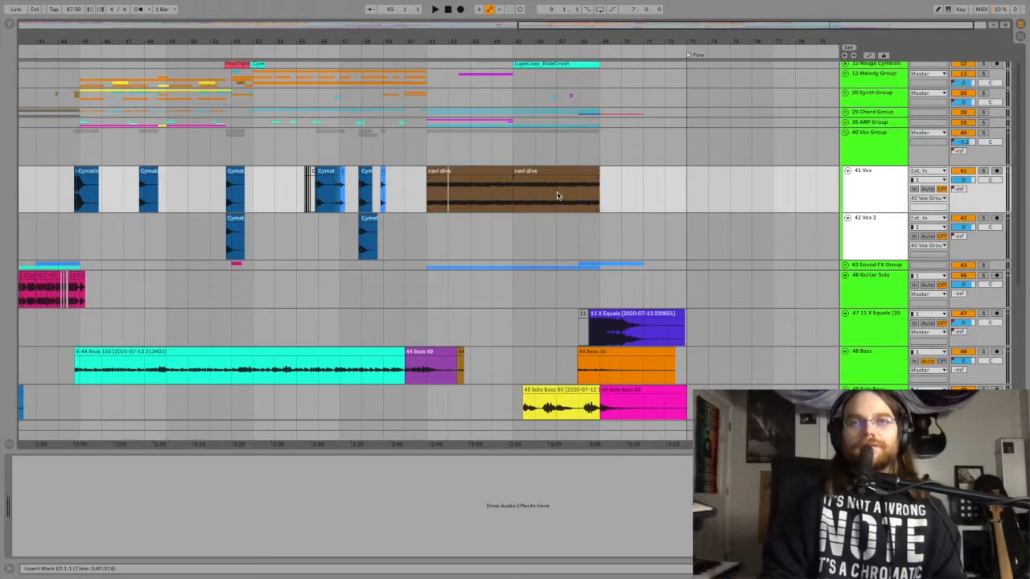
{"action": "left_click", "coordinate": [558, 195]}
{"action": "scroll", "coordinate": [558, 195], "scroll_direction": "left", "scroll_amount": 10}
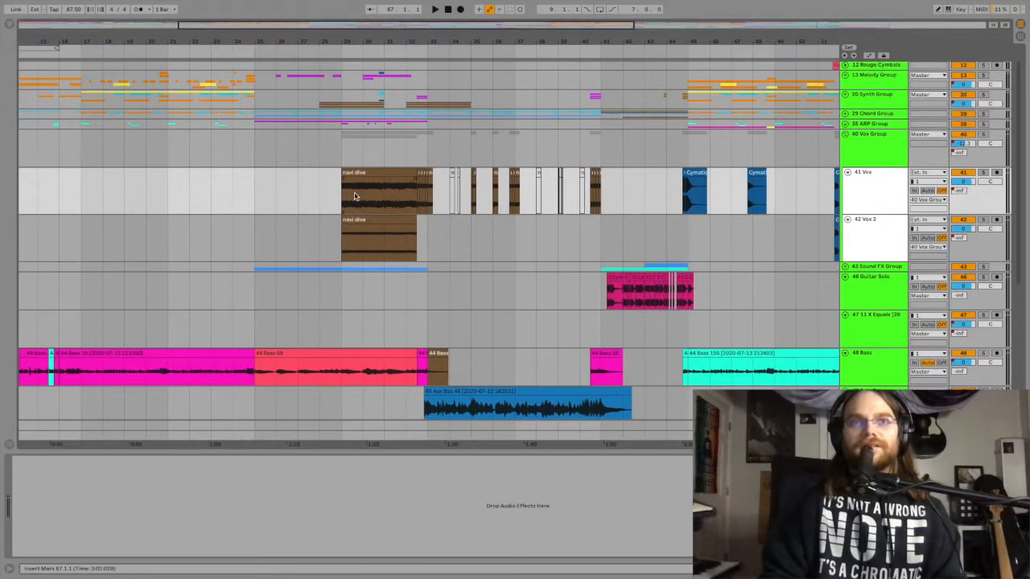
{"action": "left_click", "coordinate": [354, 196]}
{"action": "left_click", "coordinate": [982, 135]}
{"action": "key", "text": "space"}
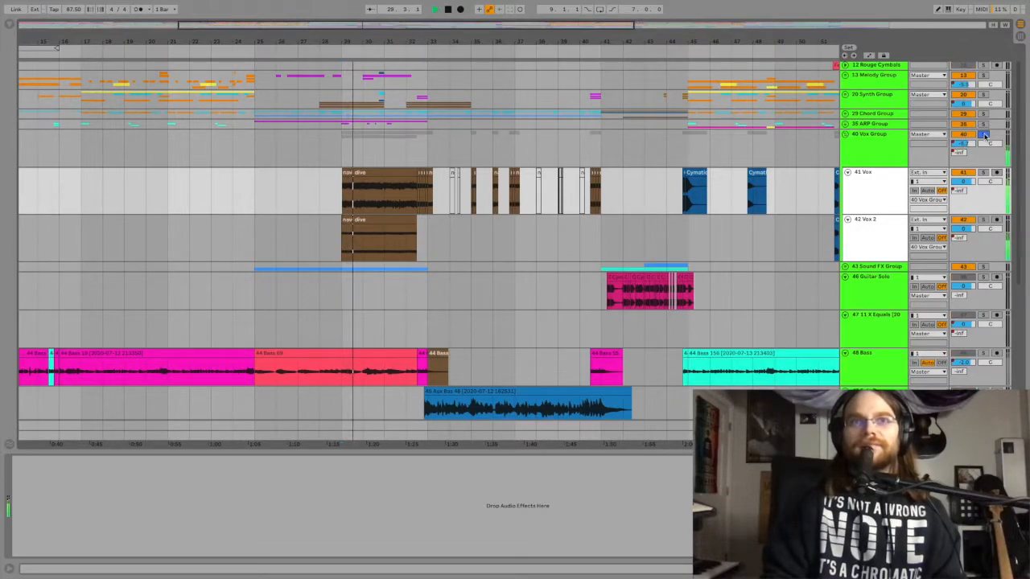
{"action": "left_click", "coordinate": [983, 134]}
{"action": "key", "text": "space"}
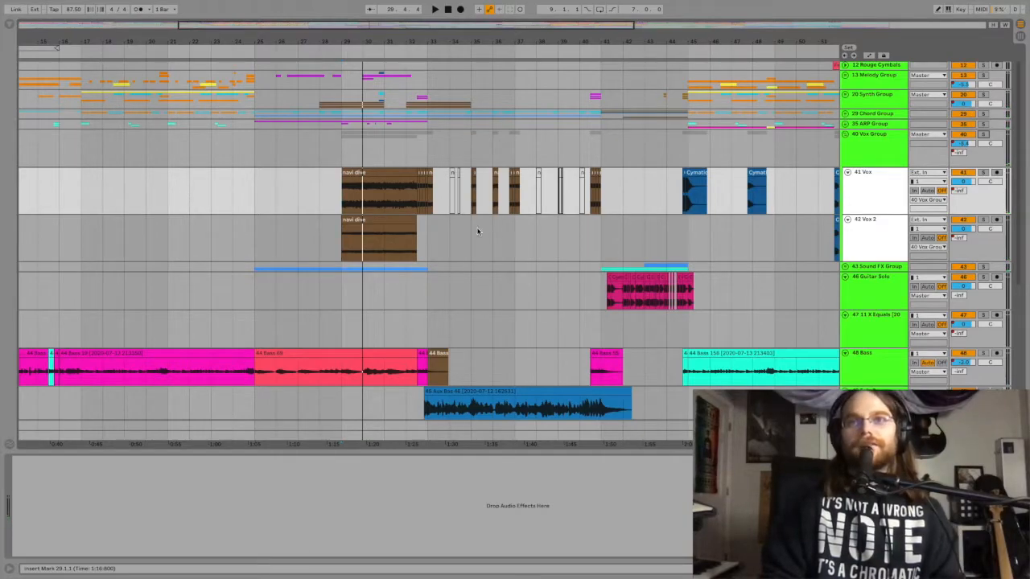
Play the full mix from the vocal chop just before bar 45, soloing the Vox Group during playback.
{"action": "scroll", "coordinate": [672, 203], "scroll_direction": "right", "scroll_amount": 4}
{"action": "left_click", "coordinate": [573, 205]}
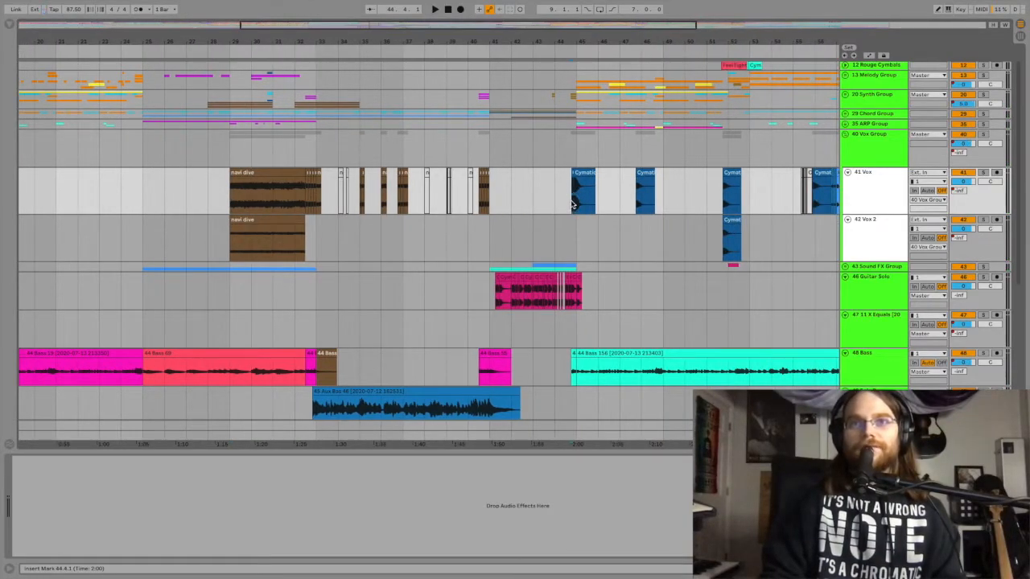
{"action": "key", "text": "space"}
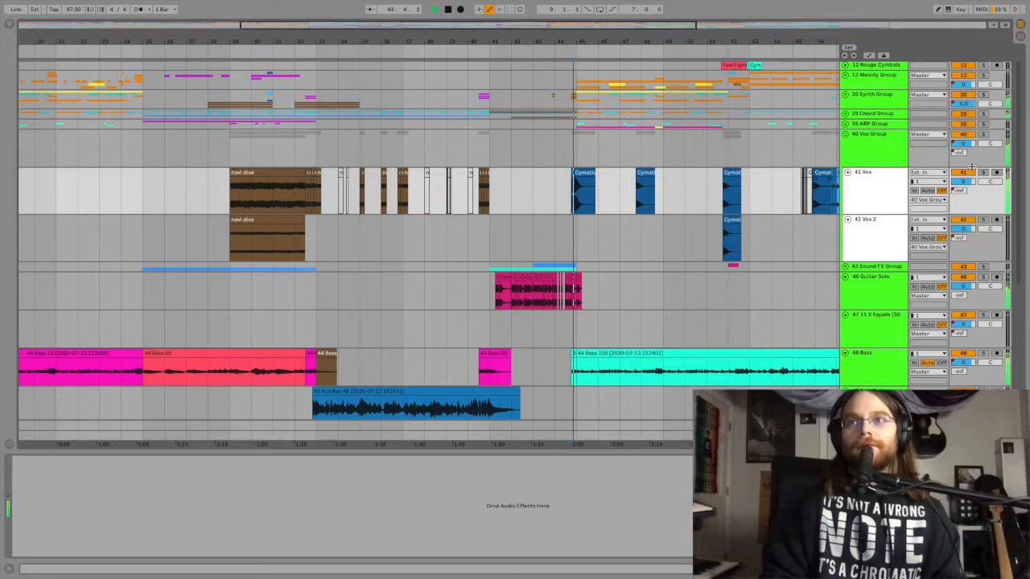
{"action": "left_click", "coordinate": [982, 134]}
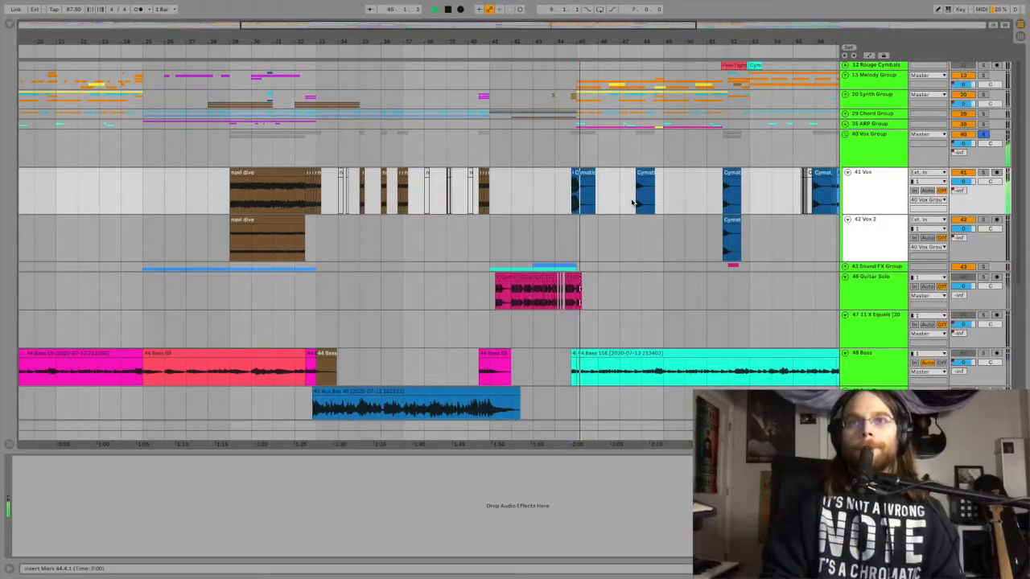
{"action": "key", "text": "space"}
Play the soloed vocal chops on the Vox and Vox 2 tracks around bar 58, and unsolo the Vox Group.
{"action": "left_click", "coordinate": [721, 207]}
{"action": "key", "text": "space"}
{"action": "left_click", "coordinate": [724, 206]}
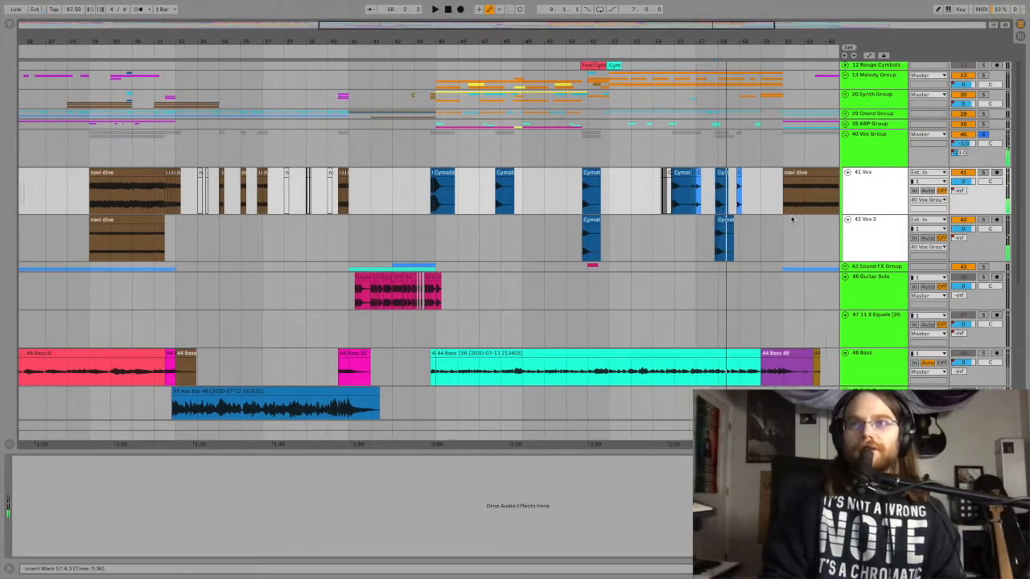
{"action": "left_click", "coordinate": [984, 136]}
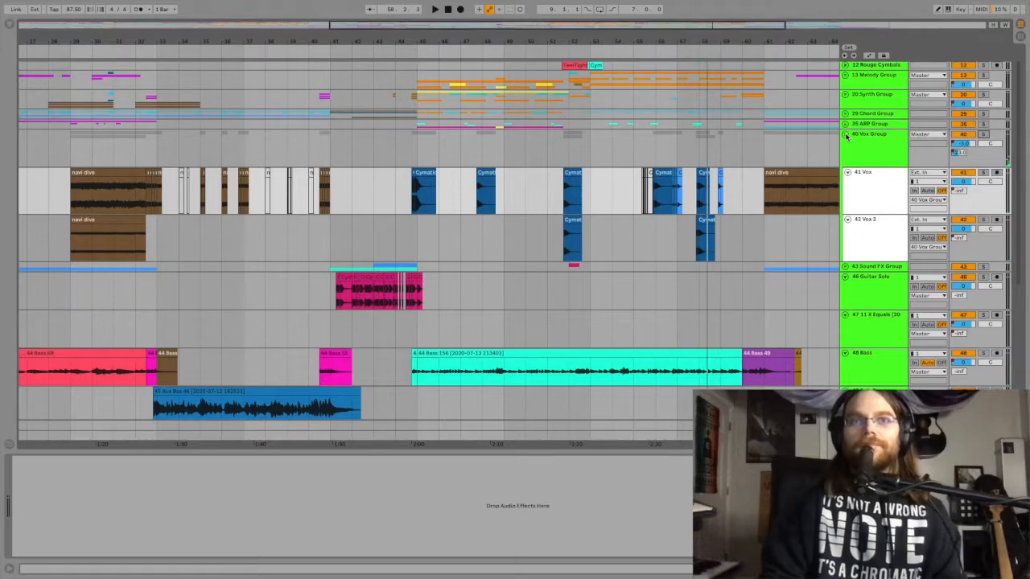
Show the Vox Group's devices and collapse it, and select and unfold the Sound FX Group.
{"action": "left_click", "coordinate": [856, 140]}
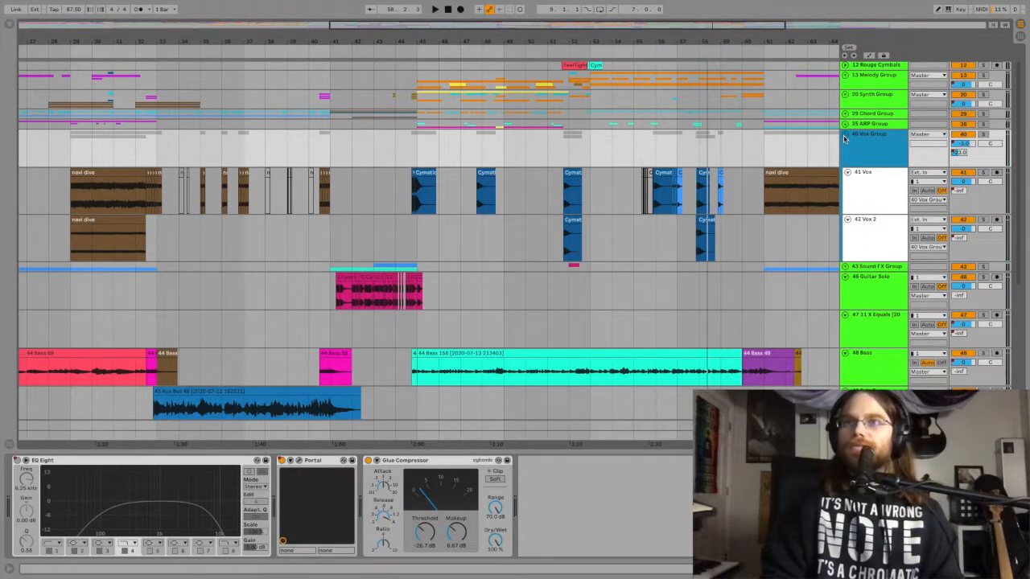
{"action": "left_click", "coordinate": [844, 137]}
{"action": "left_click", "coordinate": [861, 146]}
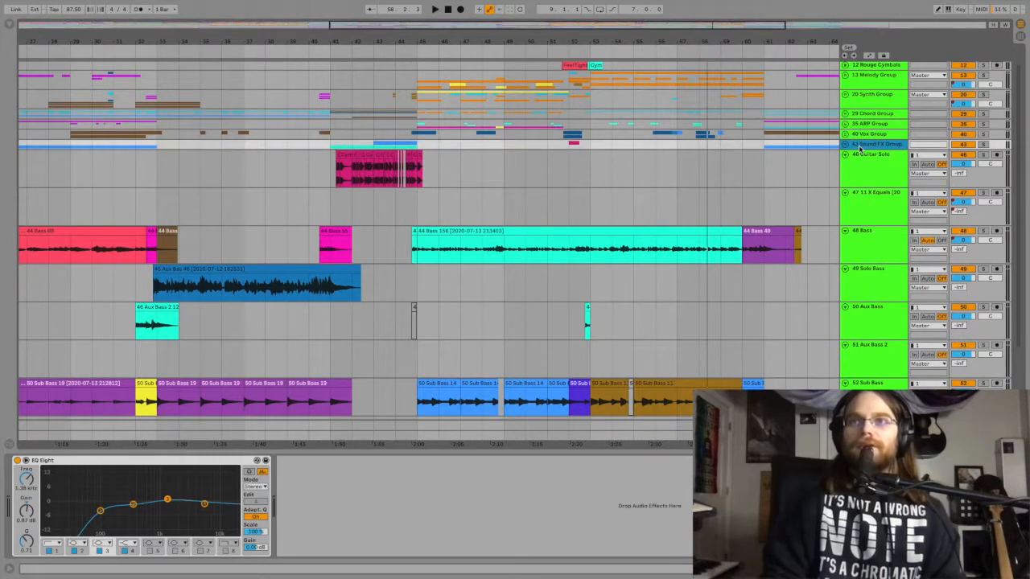
{"action": "left_click", "coordinate": [845, 147]}
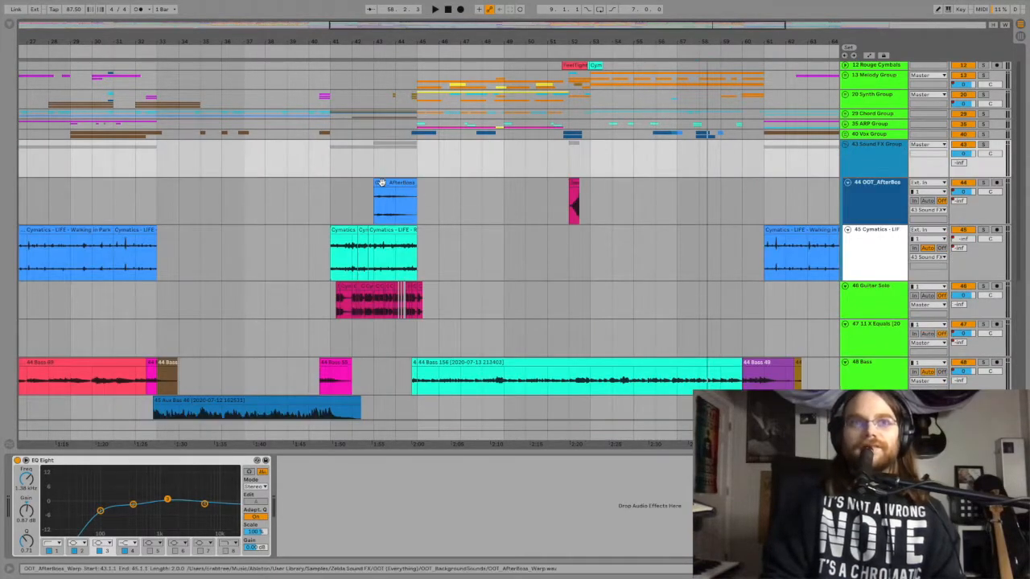
Play the Walking in Park clip on track 45 from bar 25 with the Sound FX Group soloed.
{"action": "scroll", "coordinate": [115, 265], "scroll_direction": "left", "scroll_amount": 5}
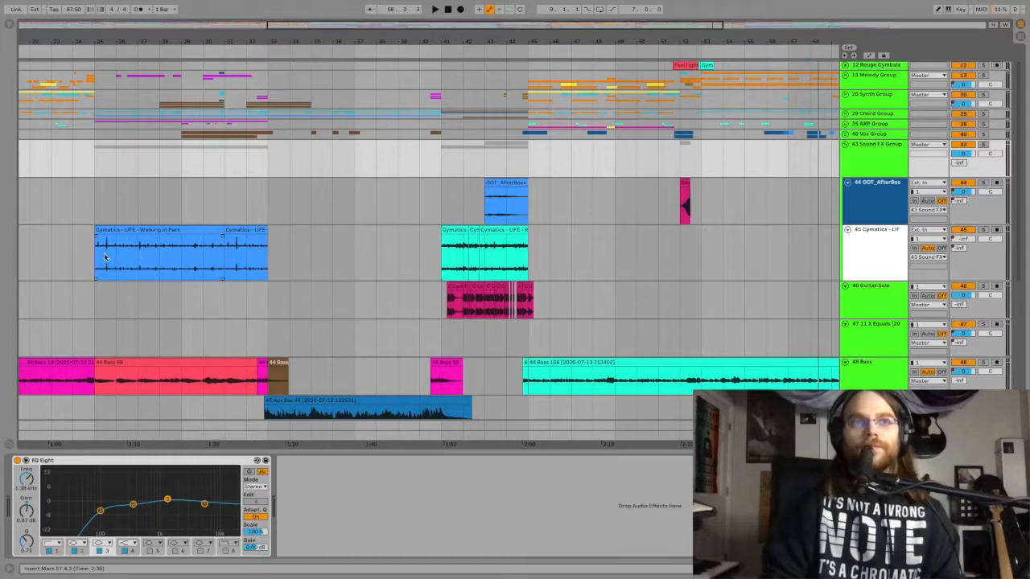
{"action": "left_click", "coordinate": [96, 253]}
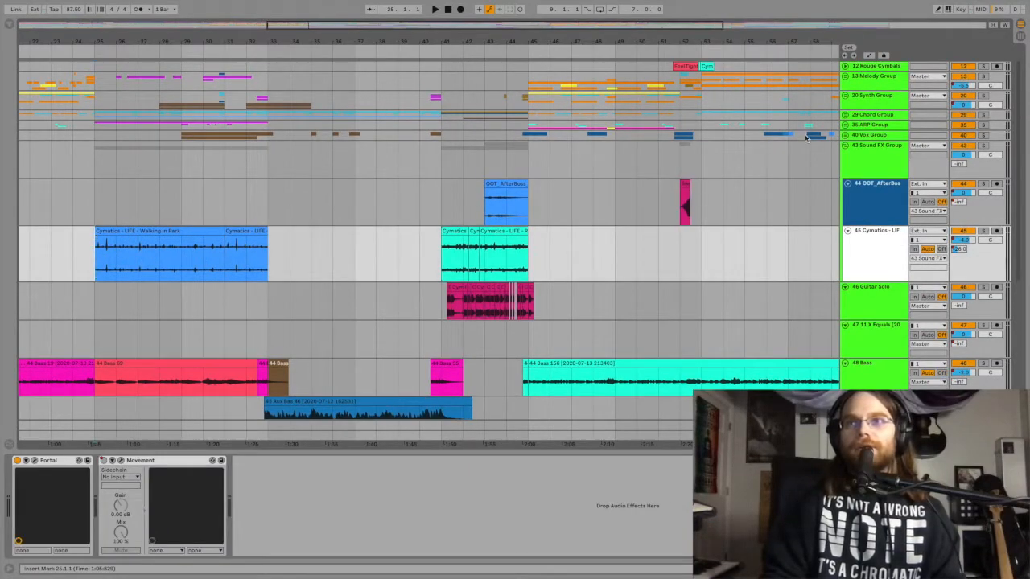
{"action": "key", "text": "space"}
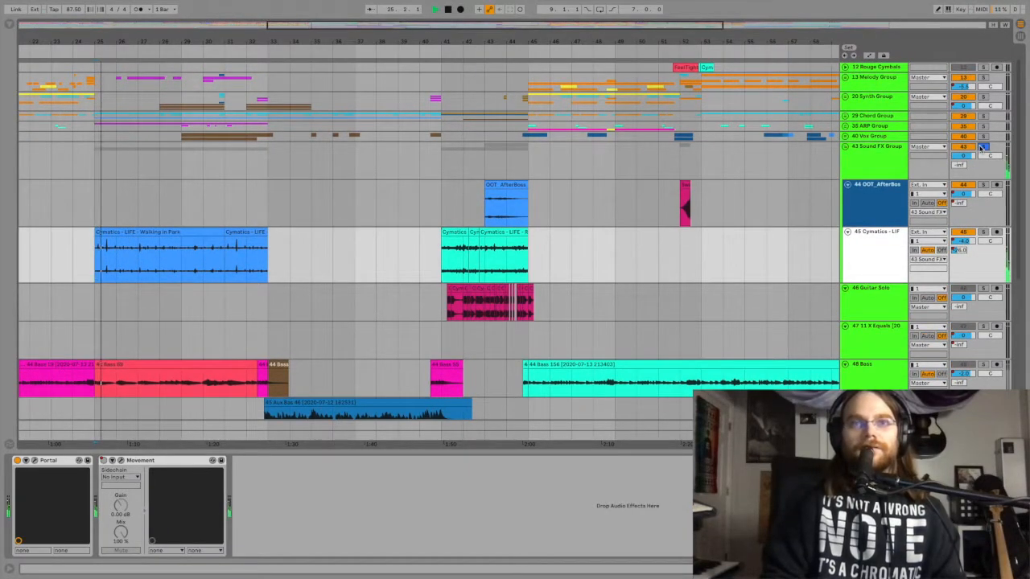
{"action": "key", "text": "space"}
Solo track 44 and play its OOT_AfterBoss_Warp clip from bar 43.
{"action": "left_click", "coordinate": [490, 205]}
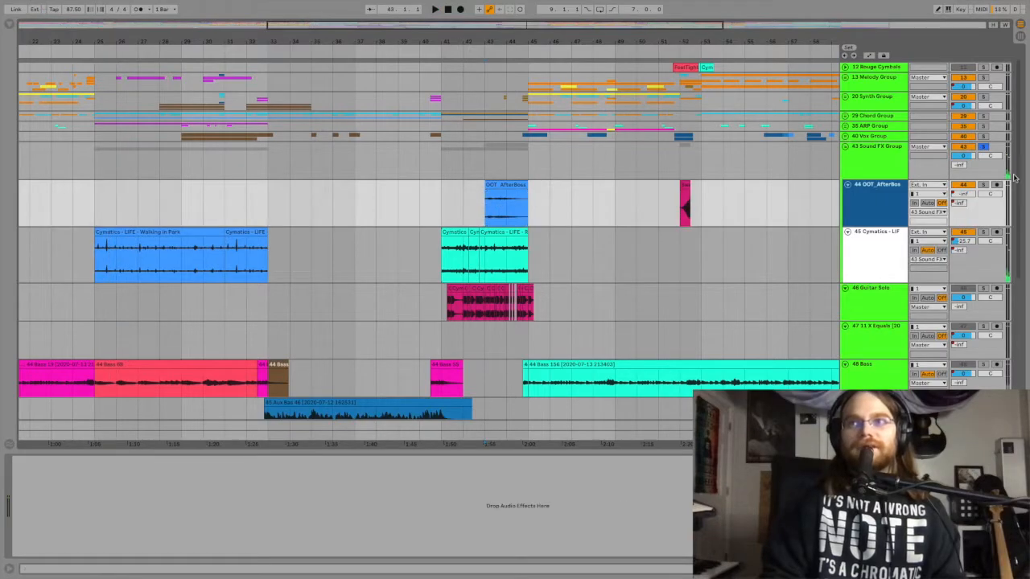
{"action": "left_click", "coordinate": [982, 186]}
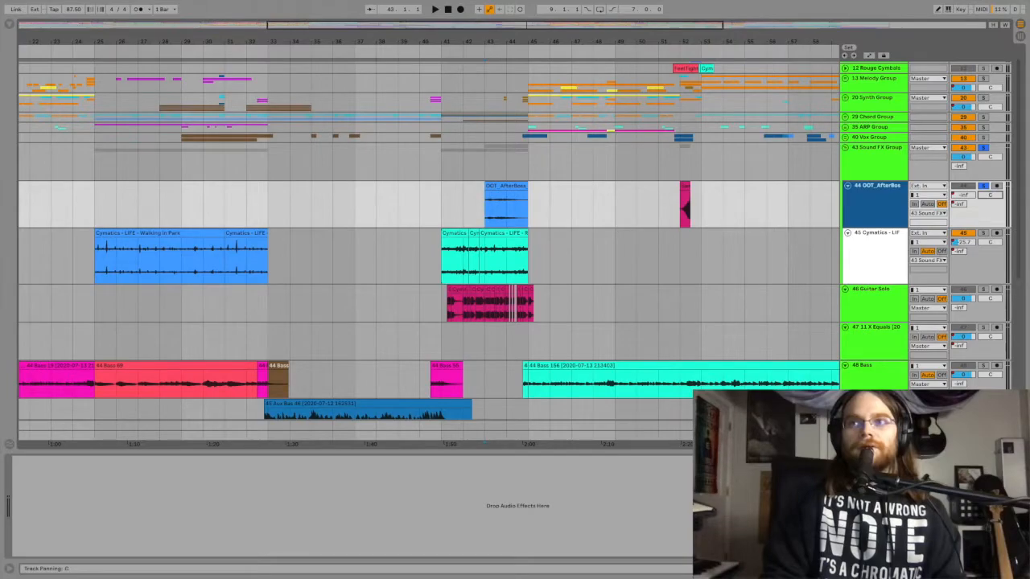
{"action": "scroll", "coordinate": [989, 194], "scroll_direction": "down", "scroll_amount": 1}
{"action": "key", "text": "space"}
{"action": "scroll", "coordinate": [977, 187], "scroll_direction": "up", "scroll_amount": 1}
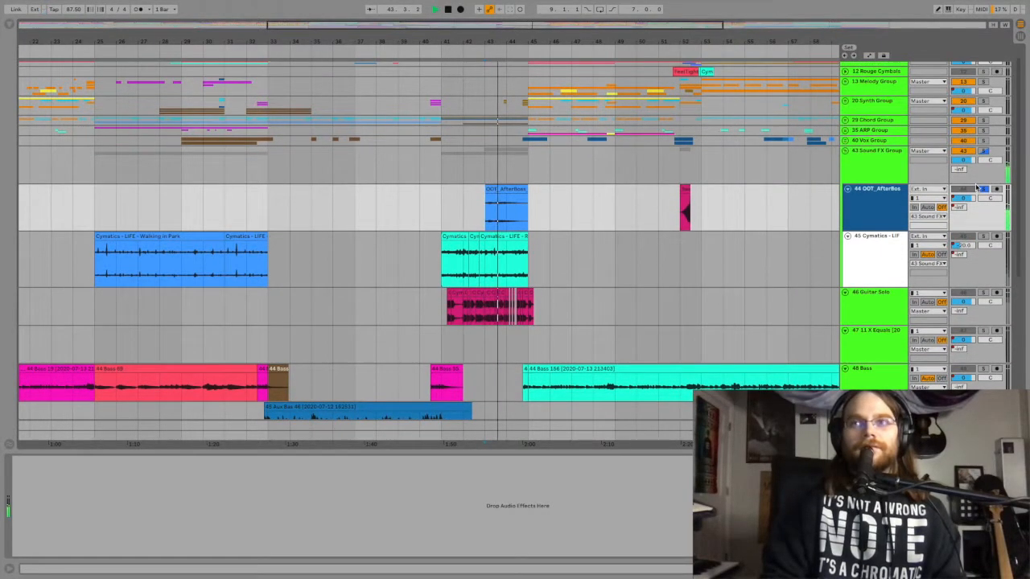
{"action": "key", "text": "space"}
{"action": "scroll", "coordinate": [985, 177], "scroll_direction": "up", "scroll_amount": 1}
Unsolo track 44 and the Sound FX Group and continue playing the same section with the full mix.
{"action": "left_click", "coordinate": [984, 191]}
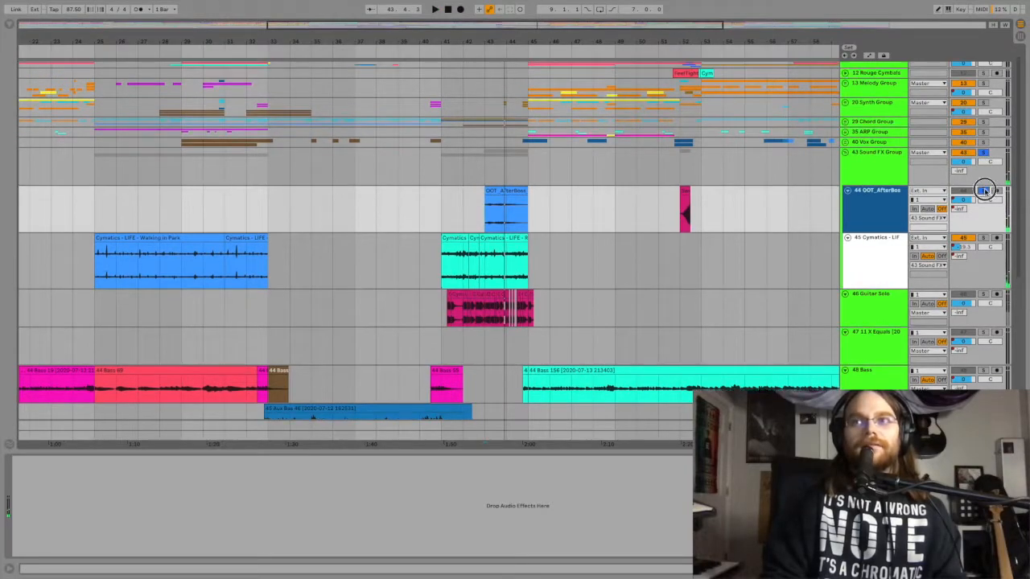
{"action": "key", "text": "space"}
{"action": "scroll", "coordinate": [613, 241], "scroll_direction": "up", "scroll_amount": 1}
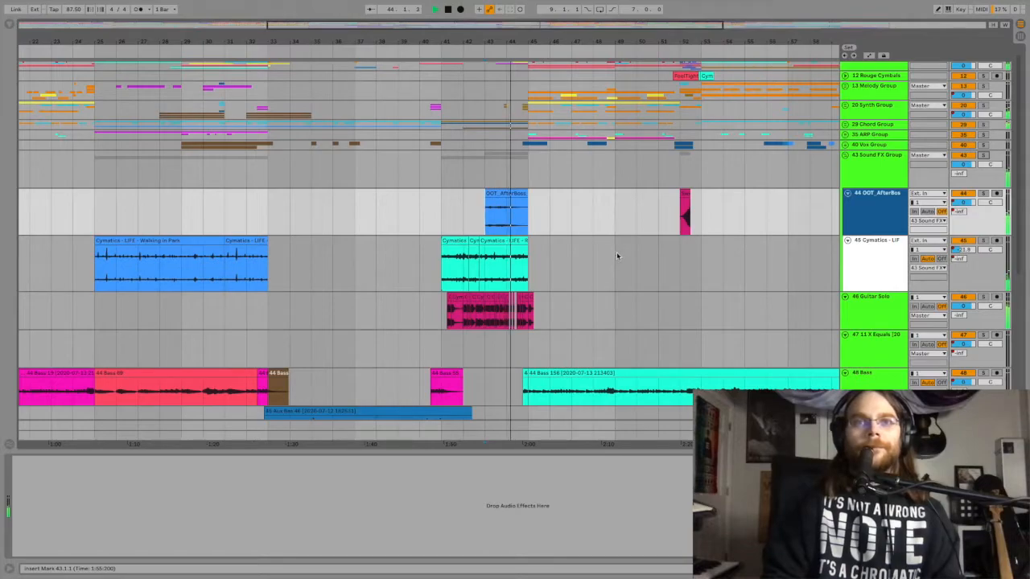
{"action": "key", "text": "space"}
Locate the source sample of the Guitar Solo track's Euphoria Vocal Chop 13 clip near bar 41 in the browser.
{"action": "left_click_drag", "start_coordinate": [585, 26], "coordinate": [585, 71]}
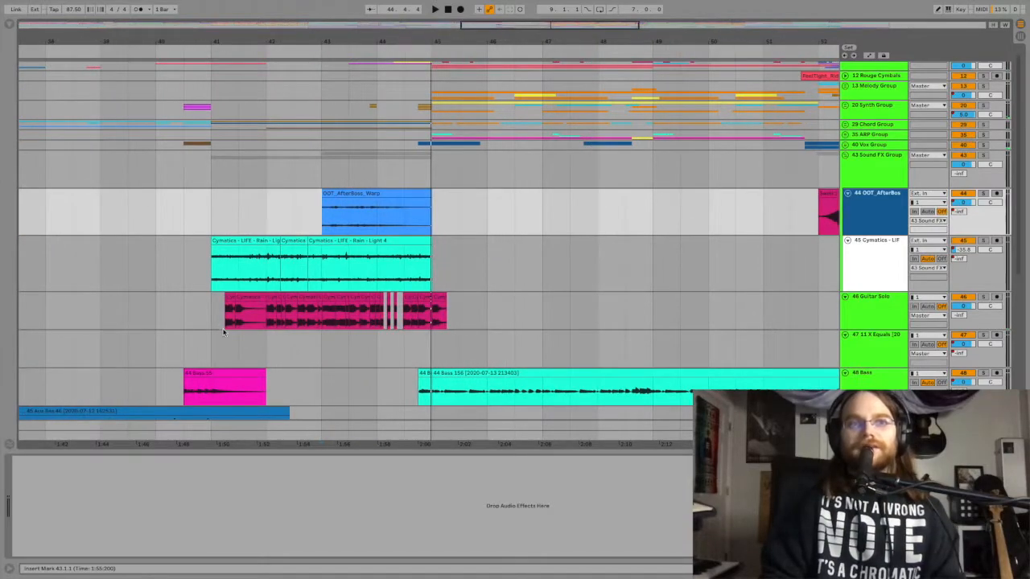
{"action": "left_click", "coordinate": [226, 324]}
{"action": "right_click", "coordinate": [258, 300]}
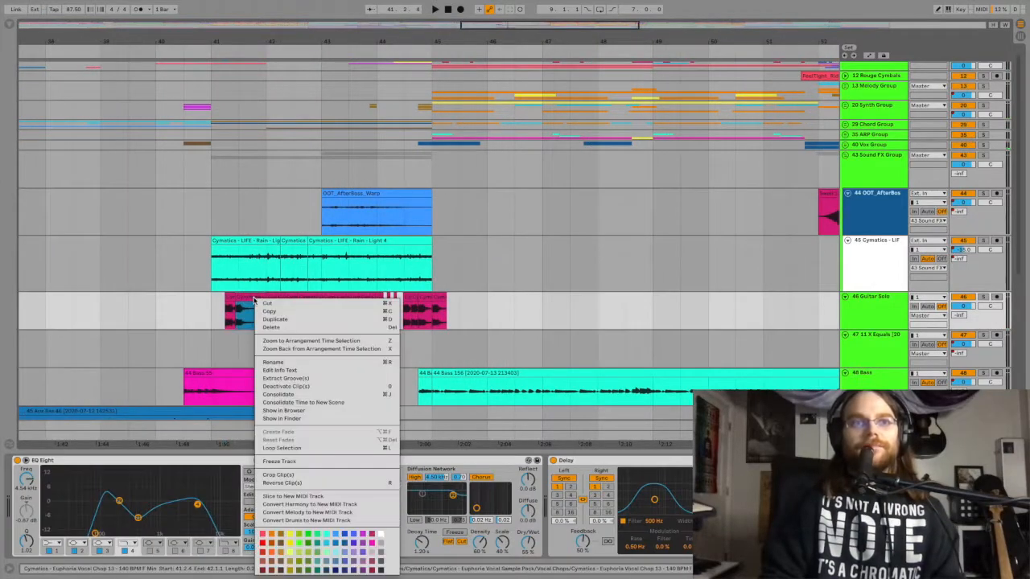
{"action": "left_click", "coordinate": [336, 411]}
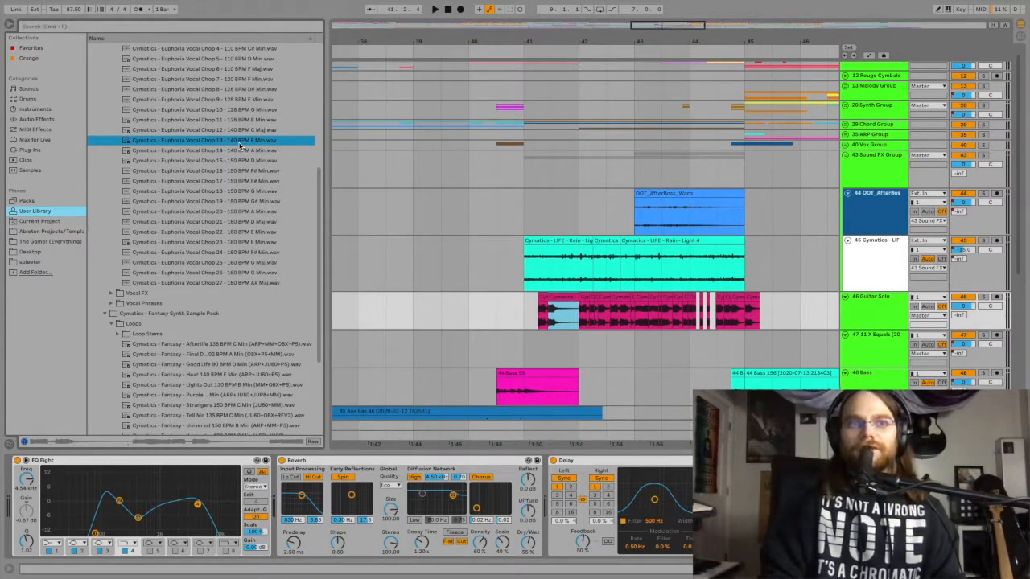
Review the Guitar Solo track's effects chain, then solo the track and play its vocal chop clips from bar 41.
{"action": "left_click", "coordinate": [531, 319]}
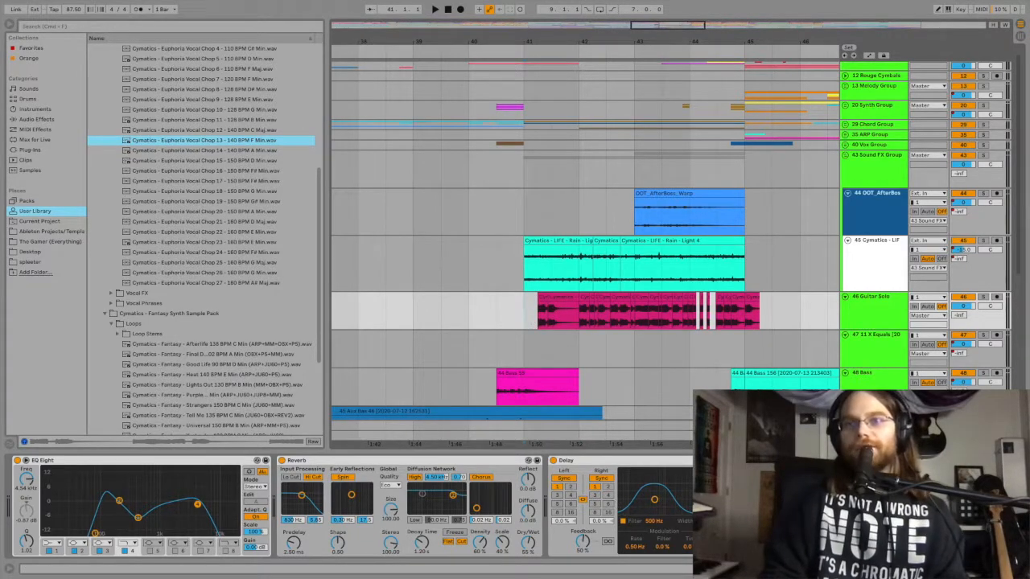
{"action": "scroll", "coordinate": [351, 507], "scroll_direction": "right", "scroll_amount": 5}
{"action": "scroll", "coordinate": [351, 507], "scroll_direction": "right", "scroll_amount": 1}
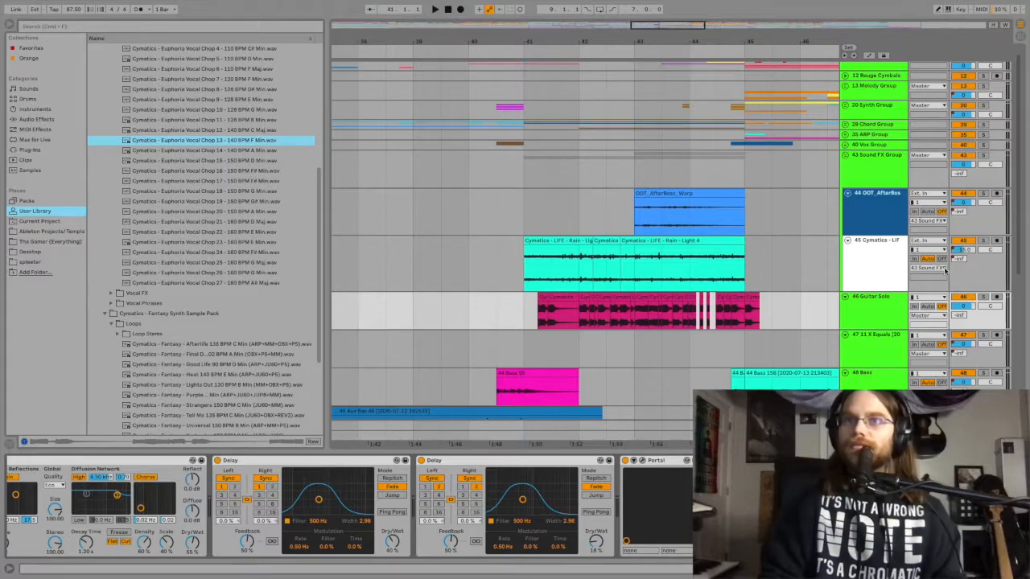
{"action": "left_click", "coordinate": [984, 297]}
{"action": "key", "text": "space"}
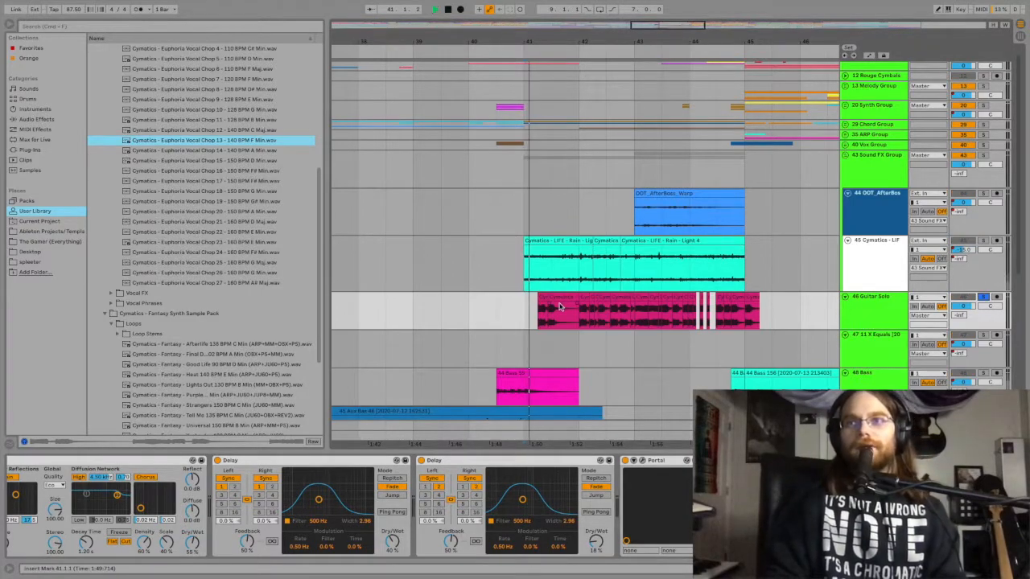
Unsolo the Guitar Solo track and continue playing the section with the full mix until just after bar 45.
{"action": "left_click", "coordinate": [985, 298]}
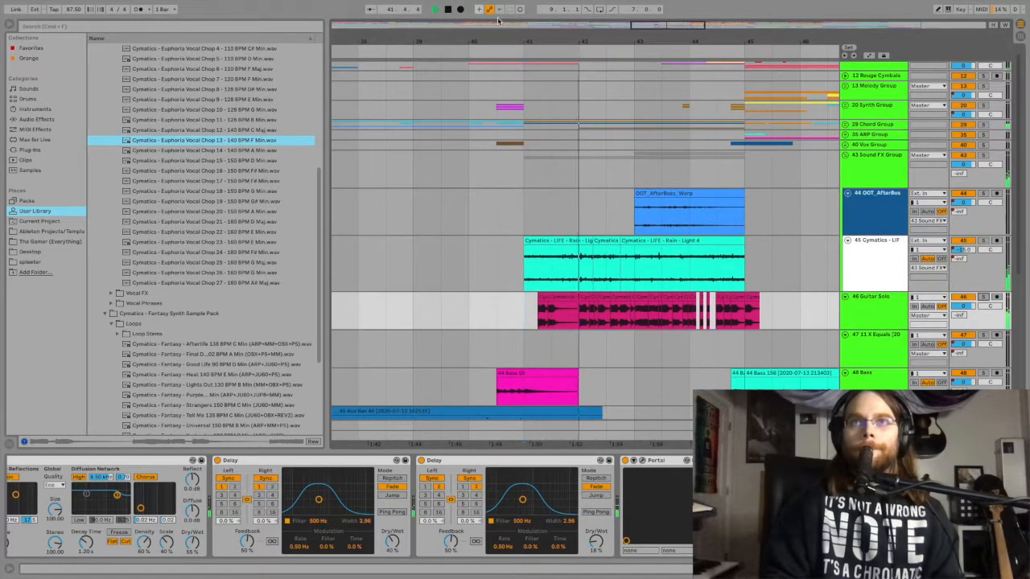
{"action": "scroll", "coordinate": [771, 247], "scroll_direction": "down", "scroll_amount": 5}
{"action": "scroll", "coordinate": [771, 247], "scroll_direction": "down", "scroll_amount": 5}
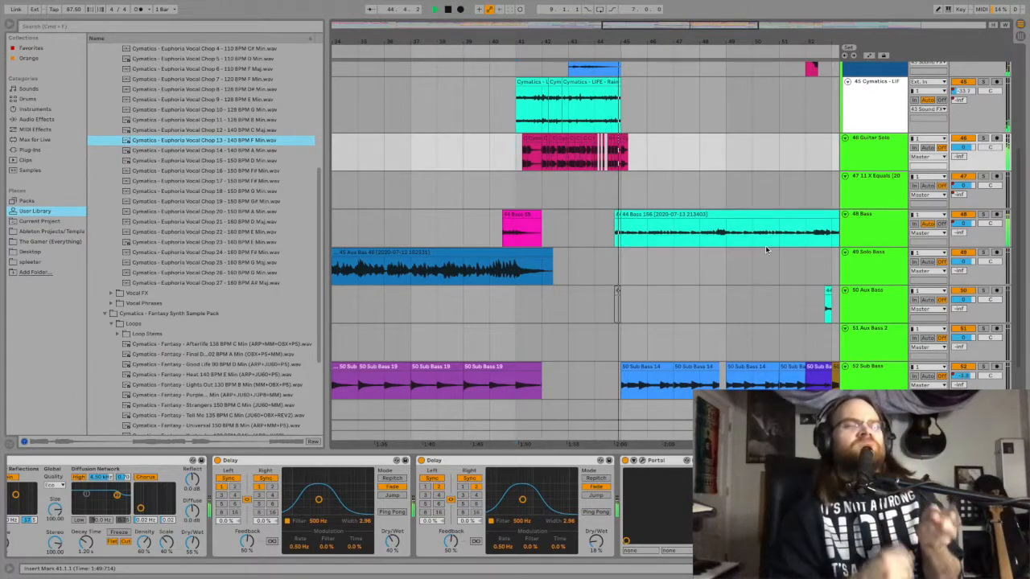
{"action": "key", "text": "space"}
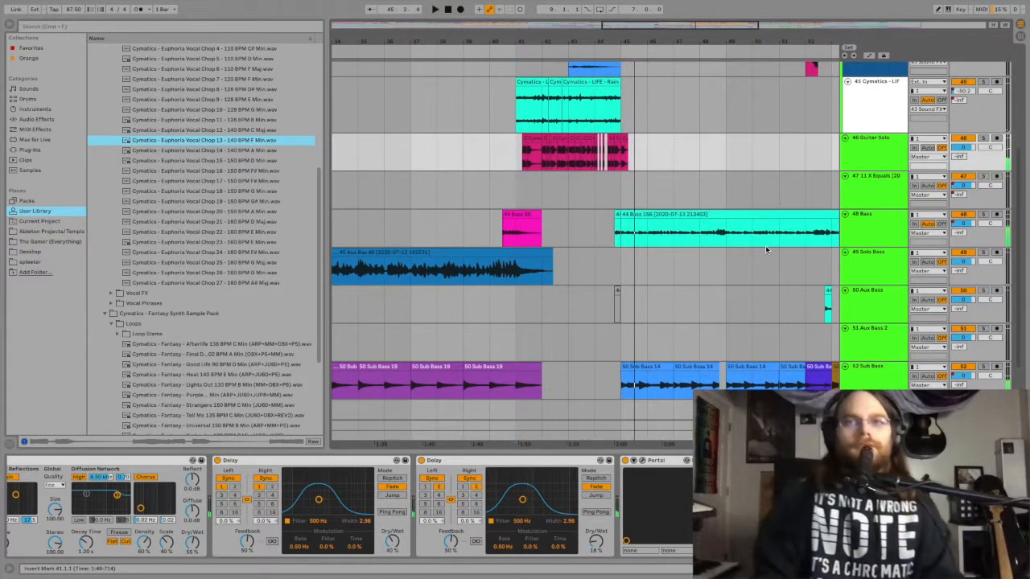
Collapse the Sound FX Group.
{"action": "scroll", "coordinate": [746, 270], "scroll_direction": "left", "scroll_amount": 3}
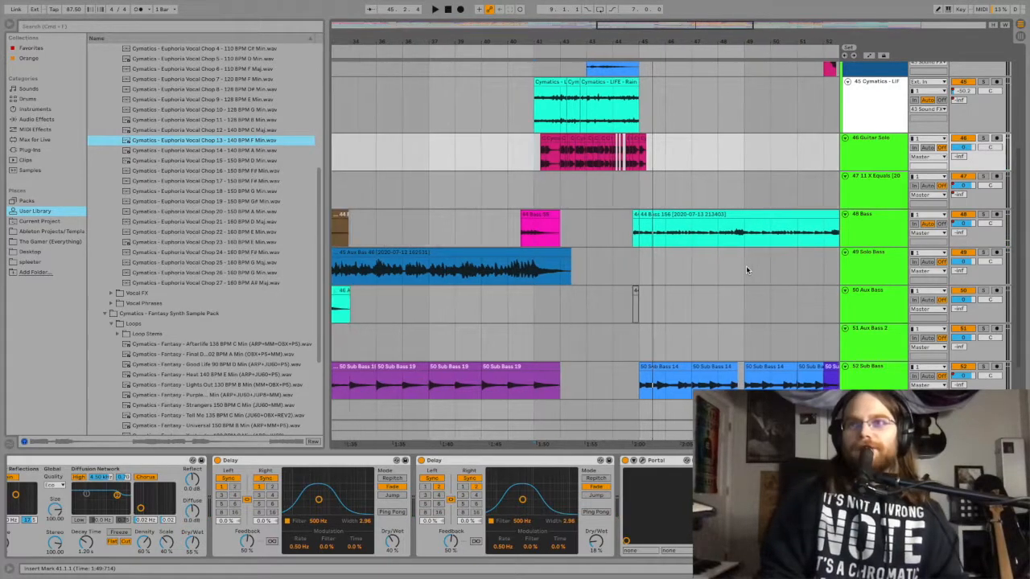
{"action": "scroll", "coordinate": [805, 209], "scroll_direction": "up", "scroll_amount": 5}
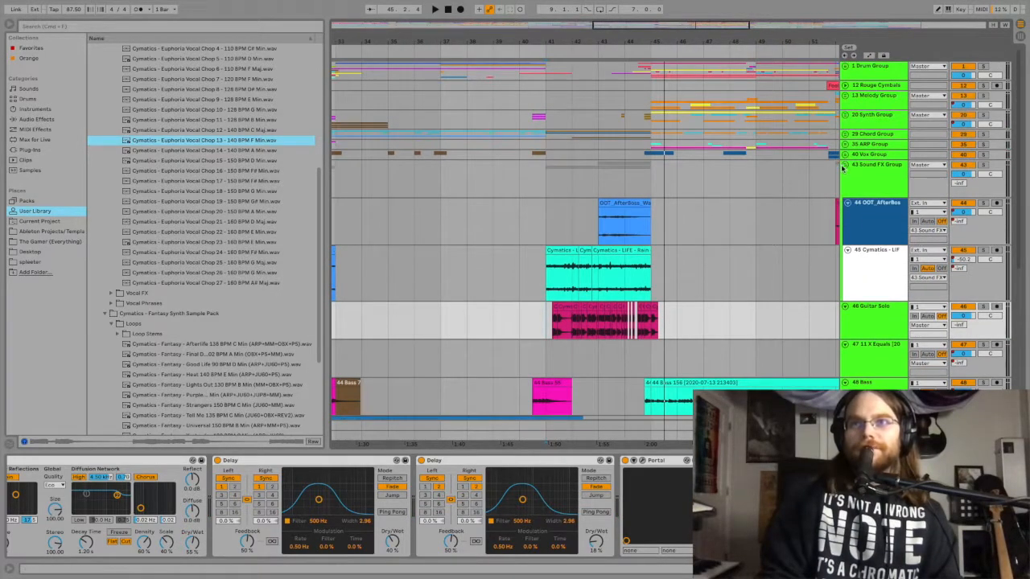
{"action": "left_click", "coordinate": [844, 164]}
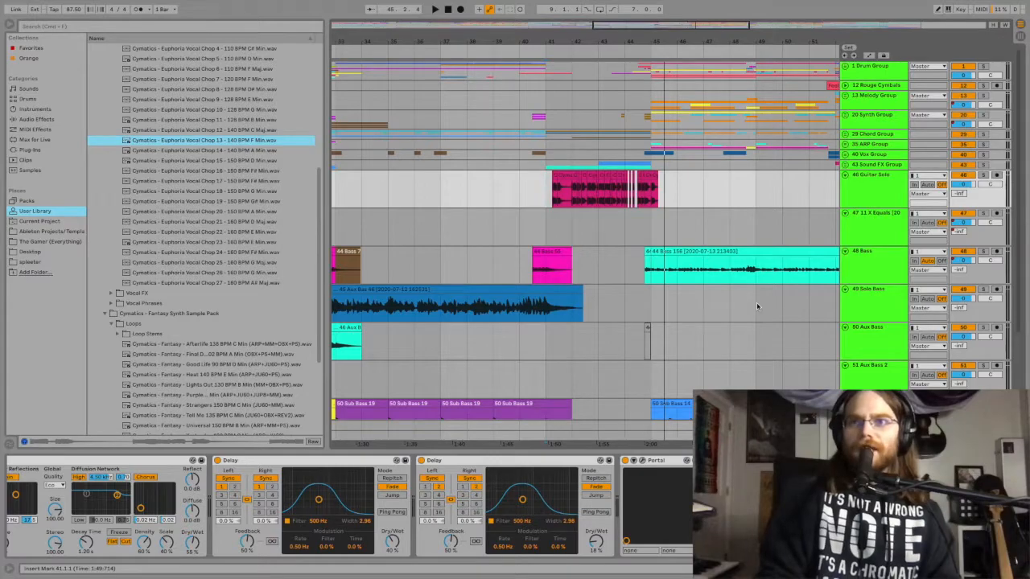
Show most of the arrangement's bass clips and examine the effects chains on the Bass and Sub Bass tracks.
{"action": "scroll", "coordinate": [805, 314], "scroll_direction": "down", "scroll_amount": 3}
{"action": "scroll", "coordinate": [866, 319], "scroll_direction": "left", "scroll_amount": 1}
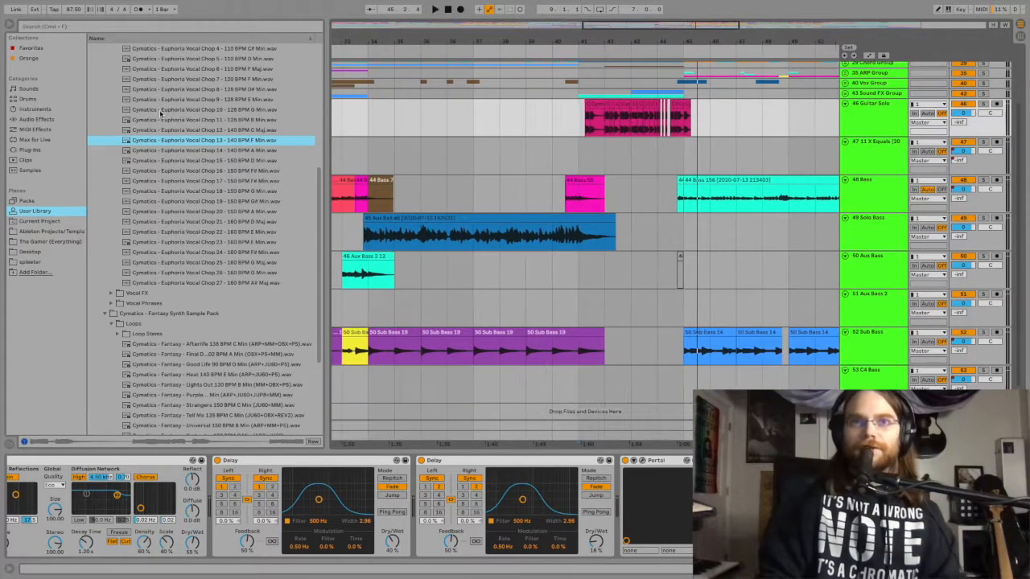
{"action": "scroll", "coordinate": [776, 211], "scroll_direction": "left", "scroll_amount": 4}
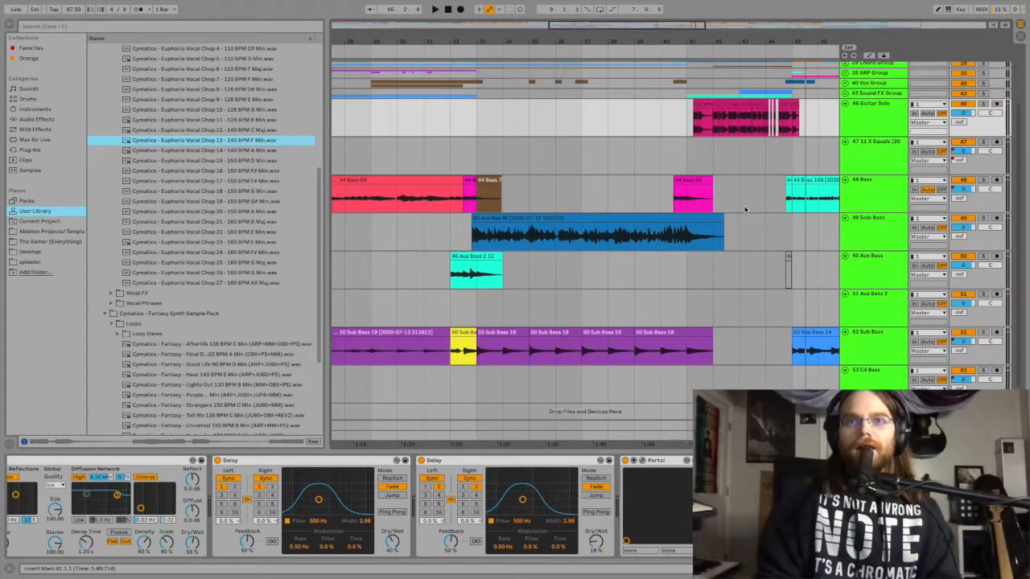
{"action": "scroll", "coordinate": [741, 211], "scroll_direction": "down", "scroll_amount": 1}
{"action": "left_click_drag", "start_coordinate": [682, 24], "coordinate": [683, 2]}
{"action": "left_click", "coordinate": [859, 190]}
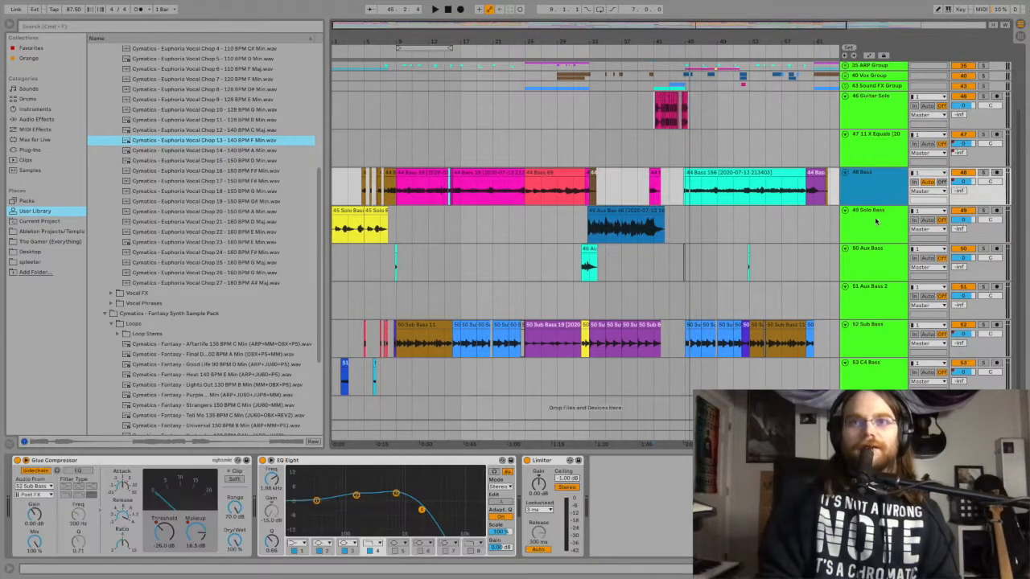
{"action": "left_click", "coordinate": [867, 344]}
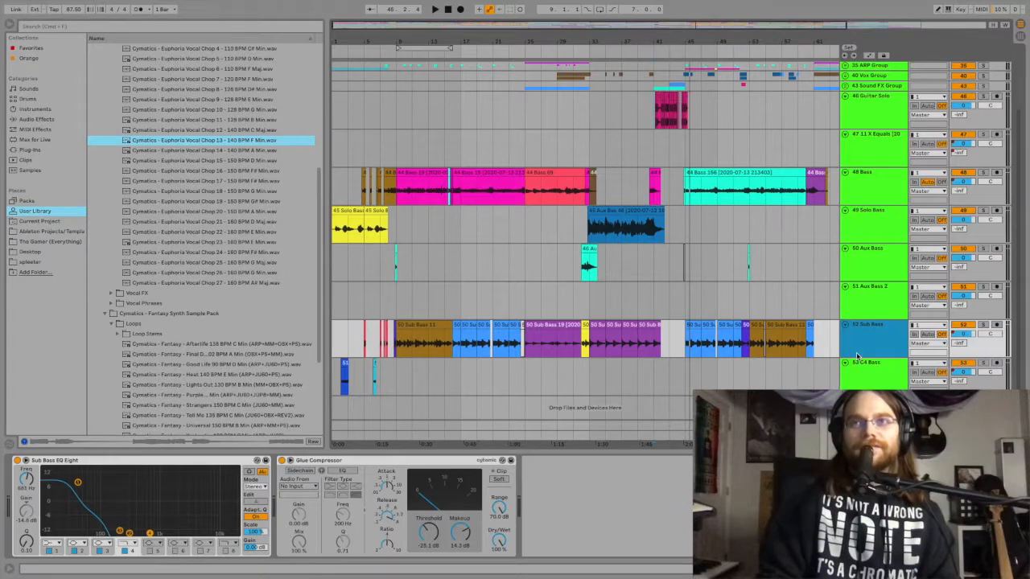
Compare the Drum Group's effects chain with those of the Bass and Sub Bass tracks.
{"action": "scroll", "coordinate": [857, 356], "scroll_direction": "up", "scroll_amount": 4}
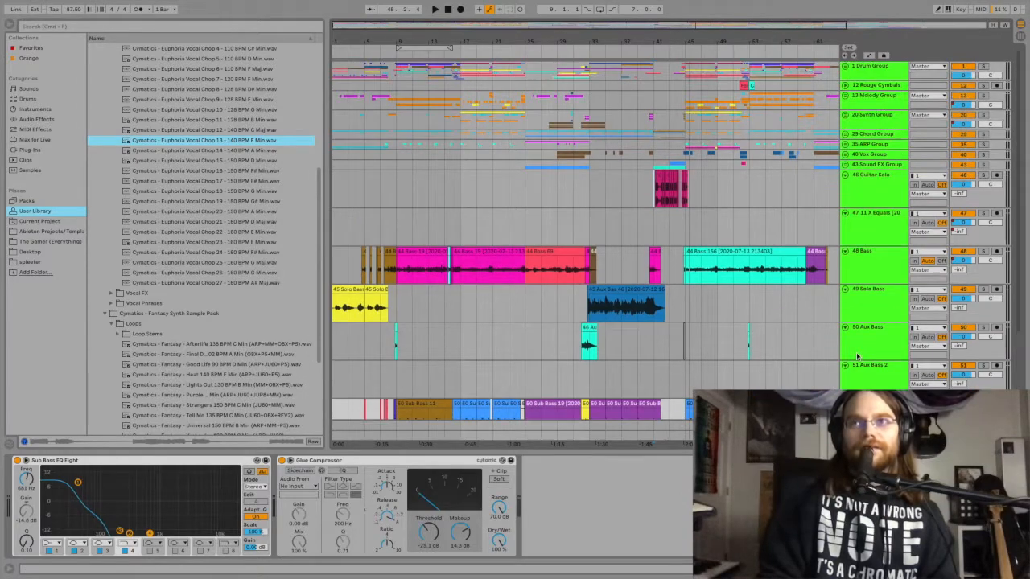
{"action": "left_click", "coordinate": [884, 75]}
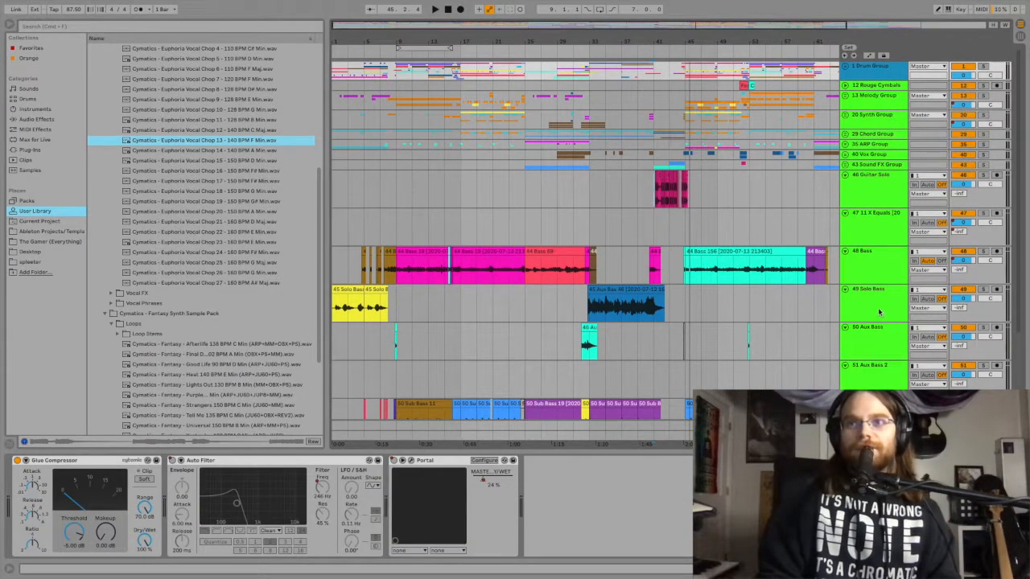
{"action": "left_click", "coordinate": [882, 270]}
{"action": "scroll", "coordinate": [881, 269], "scroll_direction": "down", "scroll_amount": 4}
{"action": "left_click", "coordinate": [870, 337]}
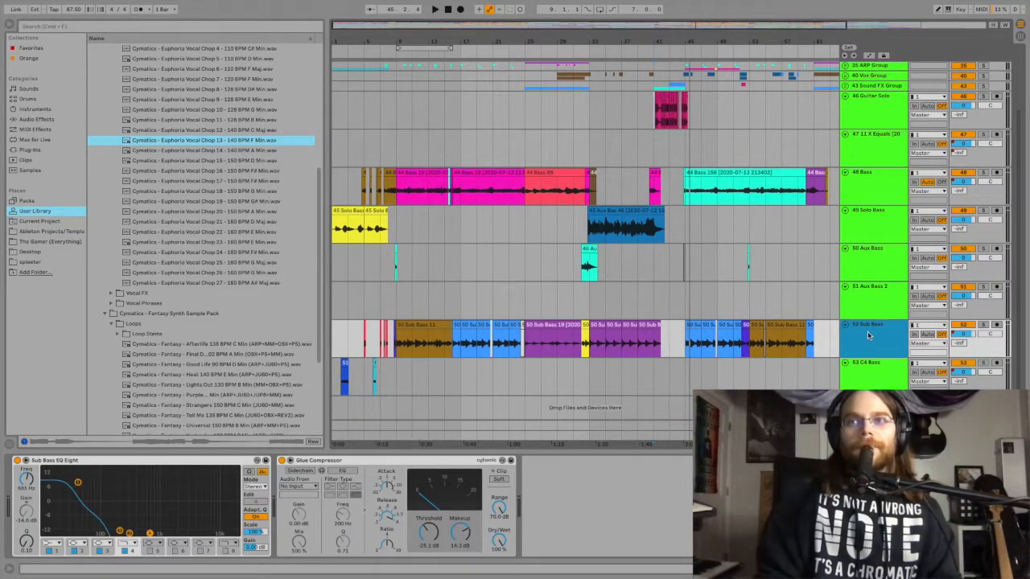
Solo the C4 Bass track, play its first clip from bar 2, then unsolo it and stop playback.
{"action": "left_click", "coordinate": [869, 383]}
{"action": "left_click", "coordinate": [341, 381]}
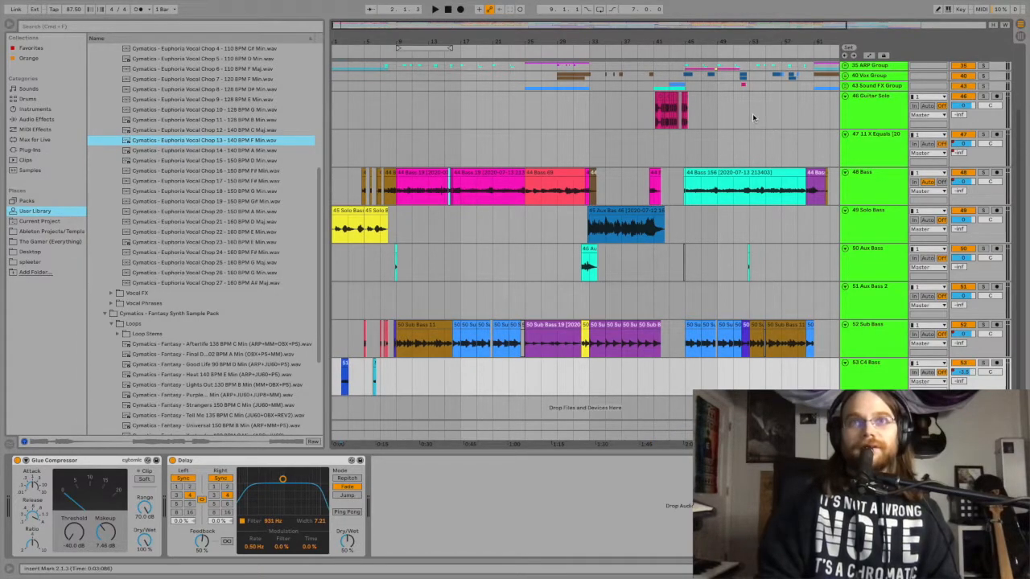
{"action": "left_click_drag", "start_coordinate": [587, 25], "coordinate": [499, 68]}
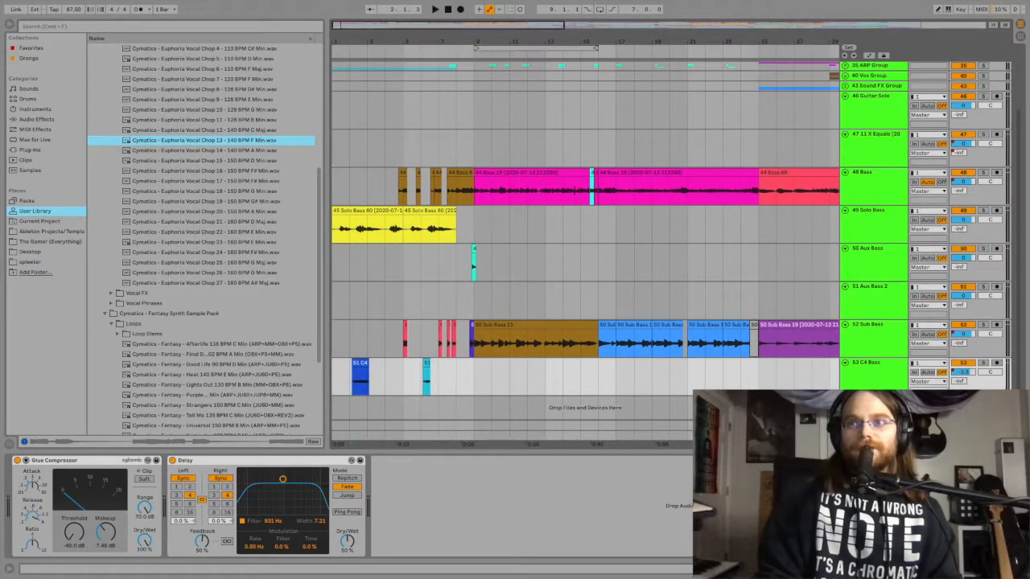
{"action": "left_click", "coordinate": [982, 363]}
{"action": "key", "text": "space"}
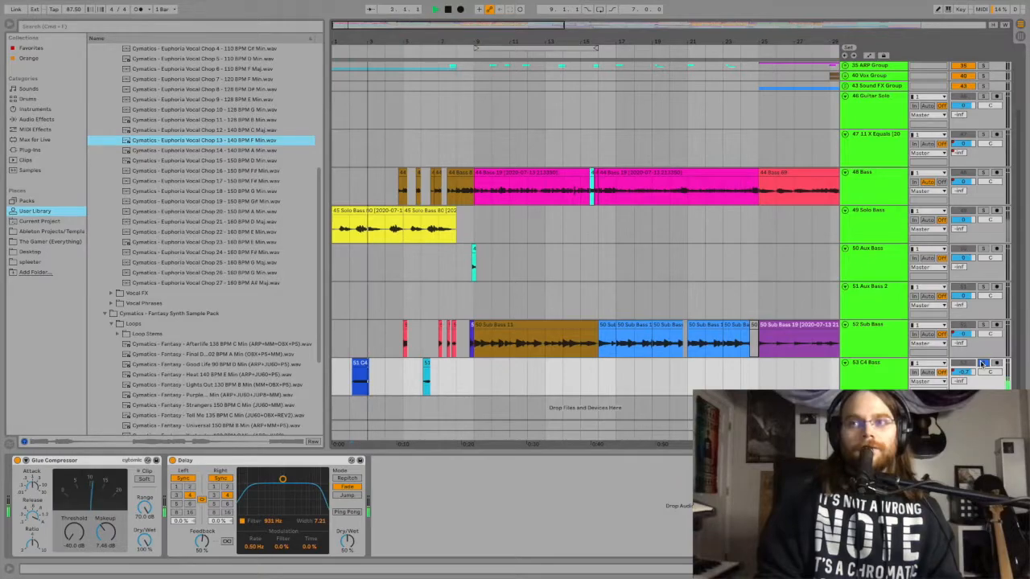
{"action": "left_click", "coordinate": [982, 363]}
{"action": "key", "text": "space"}
Solo the Aux Bass and Aux Bass 2 tracks and play their closing clips from bar 67.
{"action": "scroll", "coordinate": [602, 234], "scroll_direction": "right", "scroll_amount": 10}
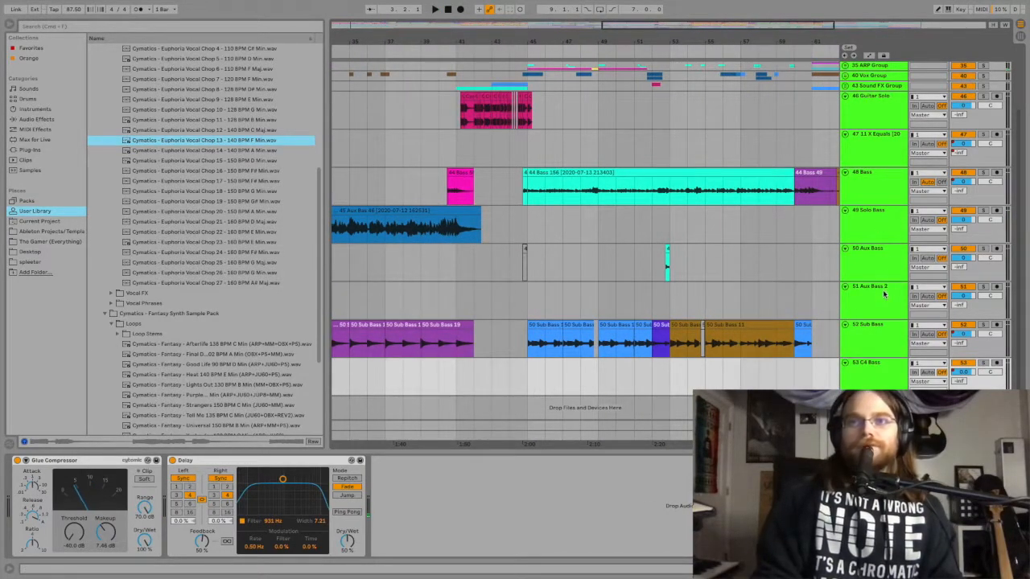
{"action": "scroll", "coordinate": [661, 276], "scroll_direction": "right", "scroll_amount": 5}
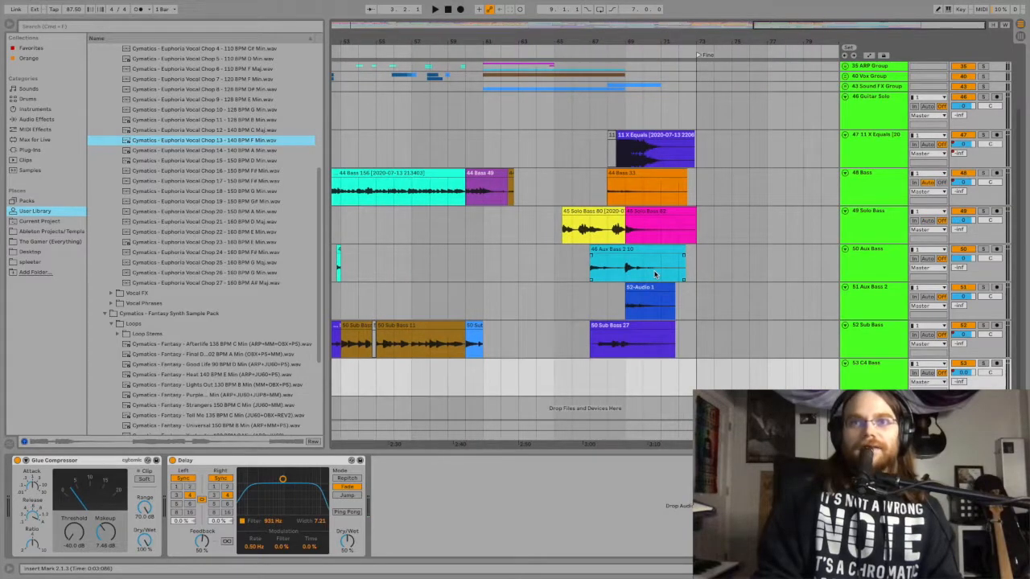
{"action": "left_click", "coordinate": [589, 265]}
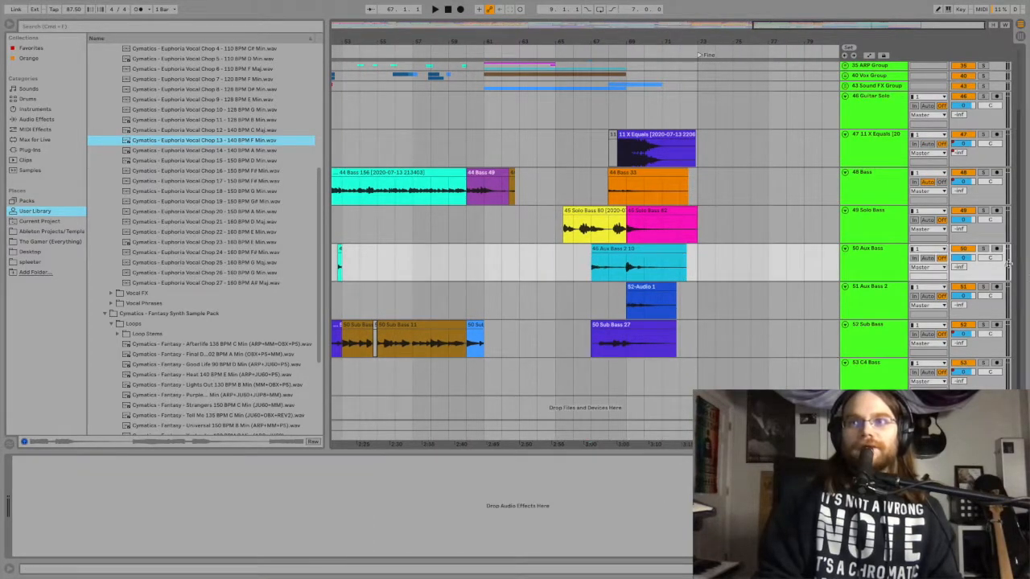
{"action": "left_click", "coordinate": [982, 250]}
{"action": "key", "text": "space"}
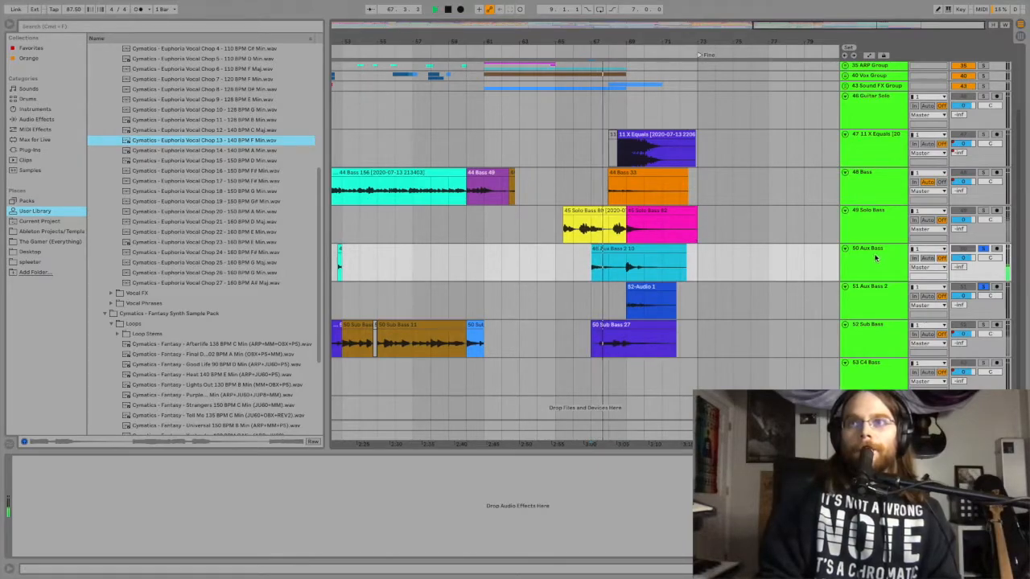
Switch the solo to the Bass and Solo Bass tracks for the ending, then stop playback and unsolo them.
{"action": "left_click", "coordinate": [984, 172], "text": "ctrl"}
{"action": "left_click", "coordinate": [984, 210], "text": "ctrl"}
{"action": "left_click", "coordinate": [984, 286], "text": "ctrl"}
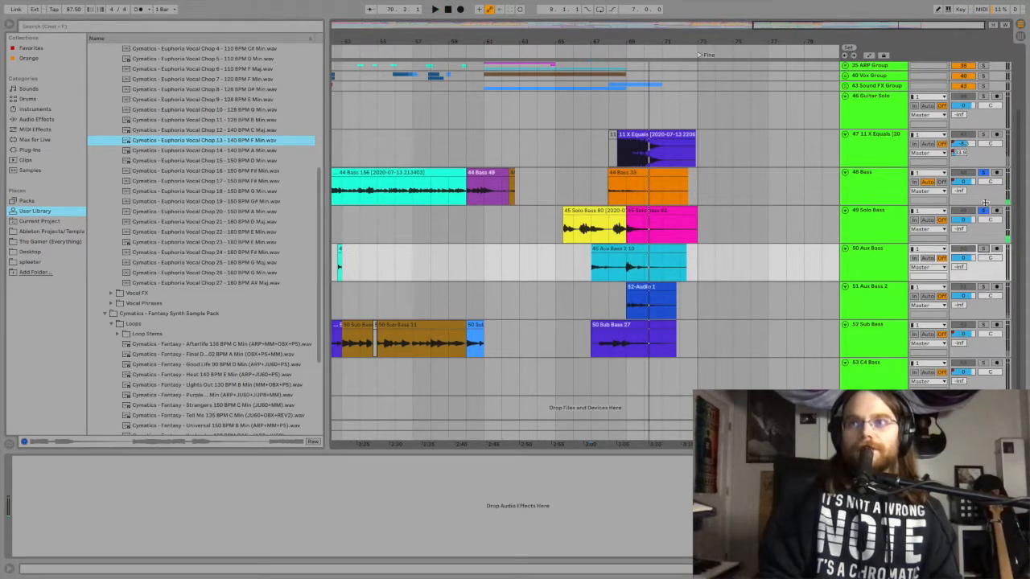
{"action": "left_click", "coordinate": [982, 173]}
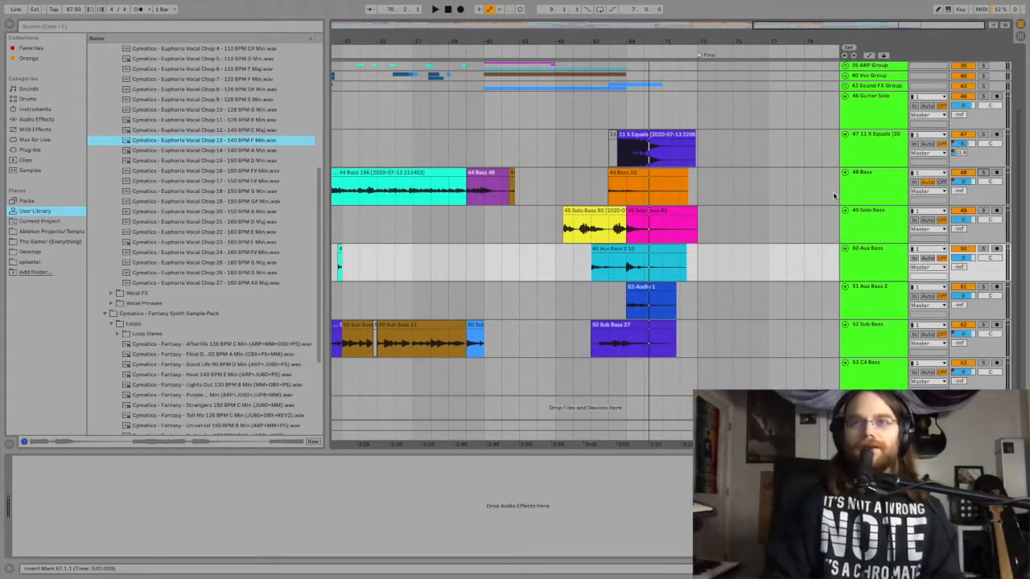
Solo track 47 and play its 11 X Equals clip from bar 68.3, then unsolo it to hear the ending in full.
{"action": "left_click", "coordinate": [618, 152]}
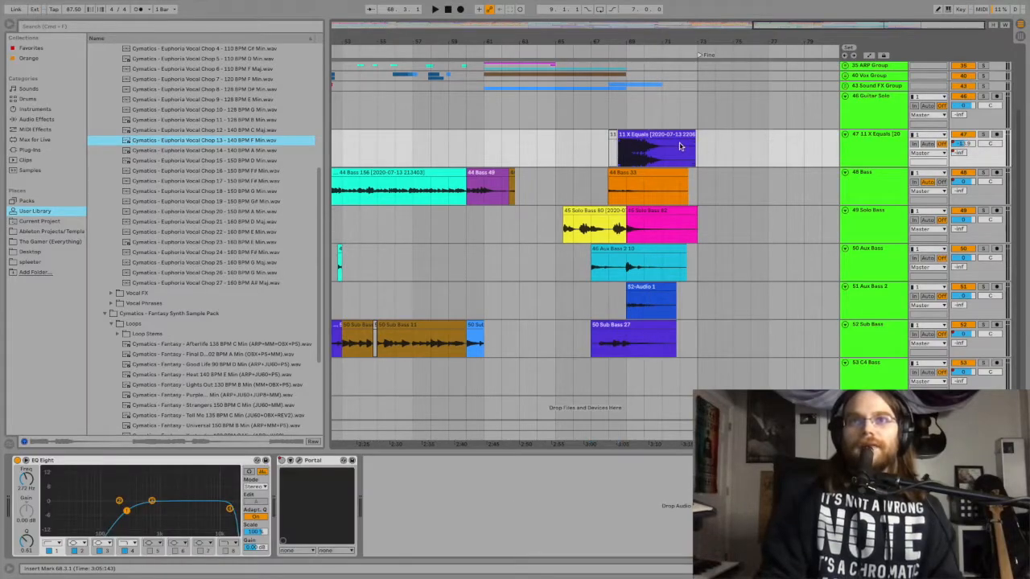
{"action": "left_click", "coordinate": [619, 158]}
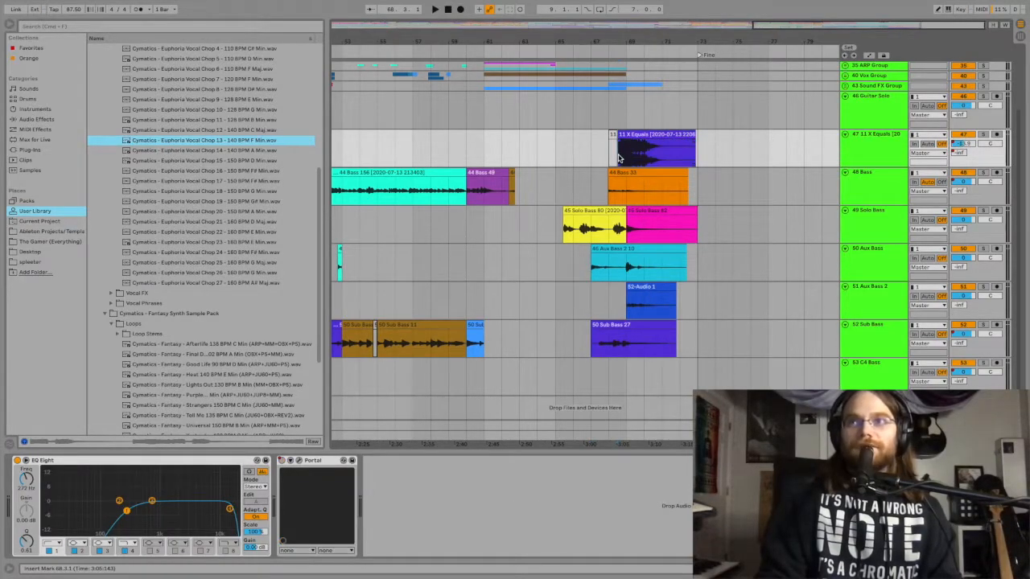
{"action": "left_click_drag", "start_coordinate": [771, 39], "coordinate": [848, 27]}
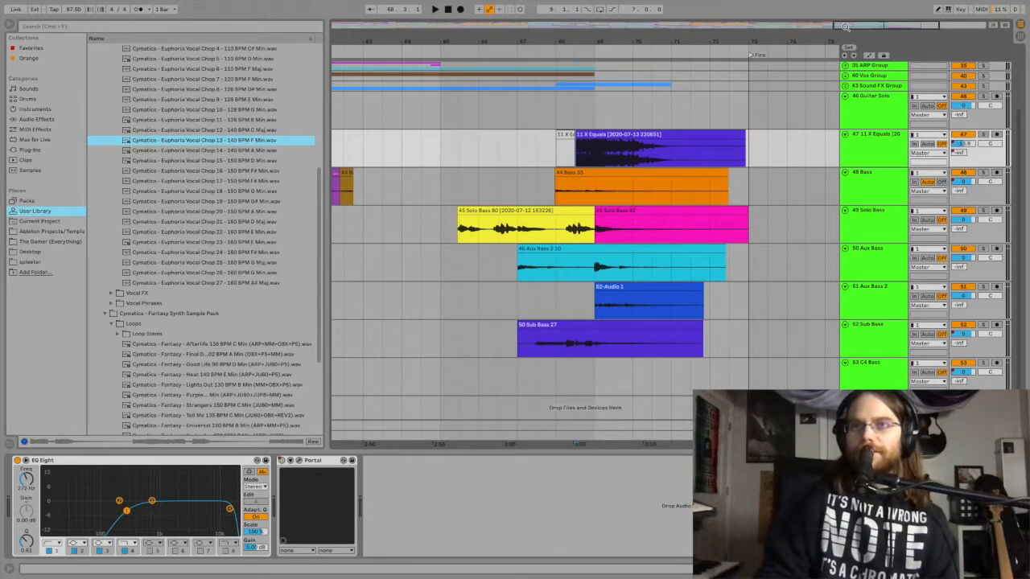
{"action": "left_click", "coordinate": [983, 134]}
{"action": "key", "text": "space"}
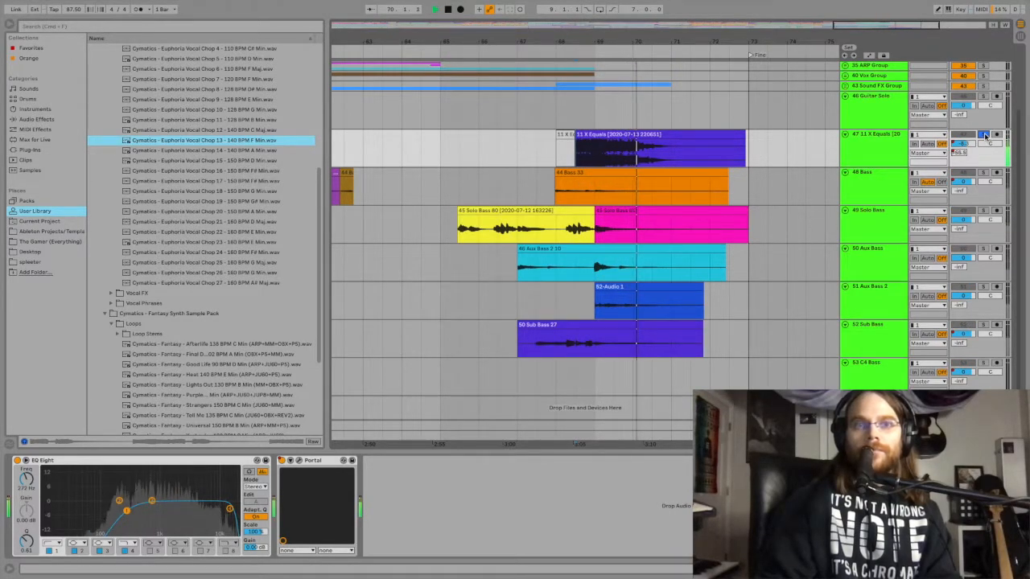
{"action": "left_click", "coordinate": [984, 135]}
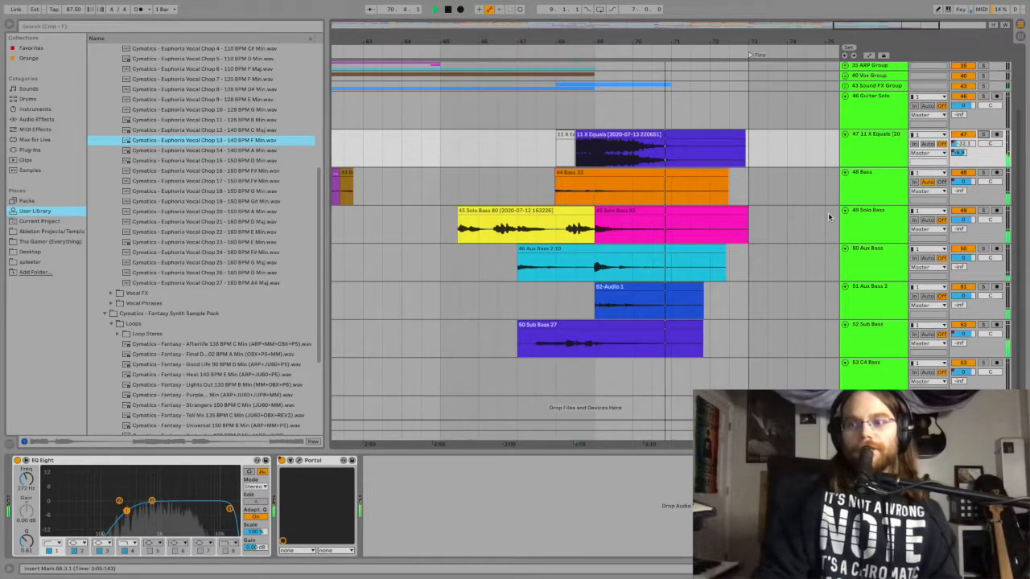
{"action": "key", "text": "space"}
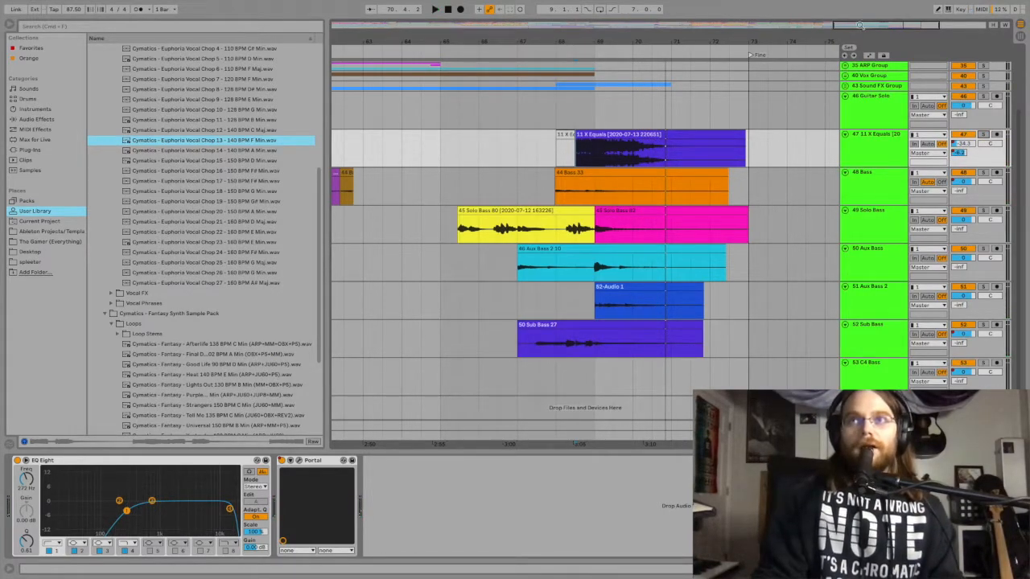
Show the whole arrangement and play the full song from bar 1.
{"action": "left_click_drag", "start_coordinate": [897, 29], "coordinate": [896, 4]}
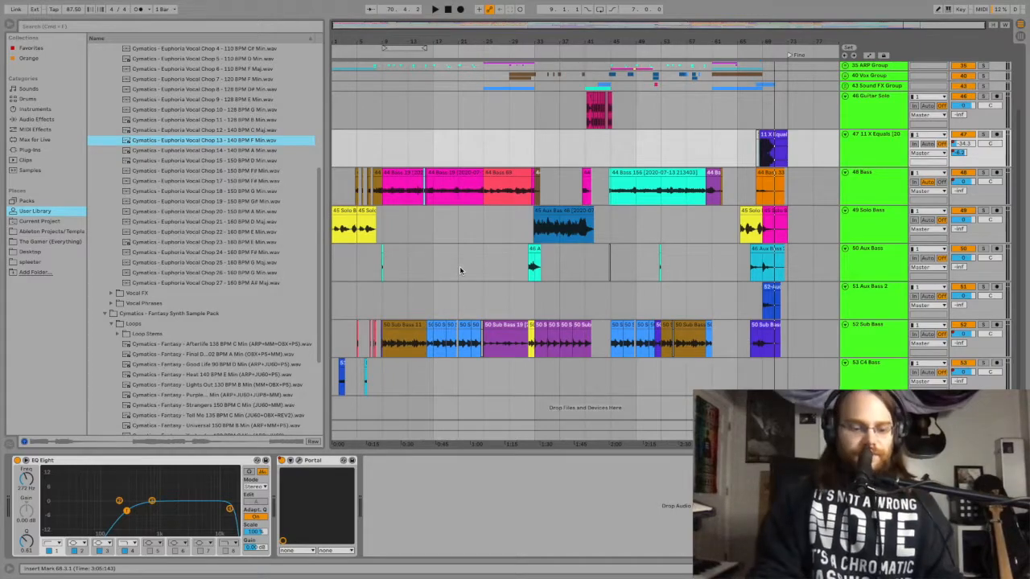
{"action": "scroll", "coordinate": [486, 321], "scroll_direction": "up", "scroll_amount": 3}
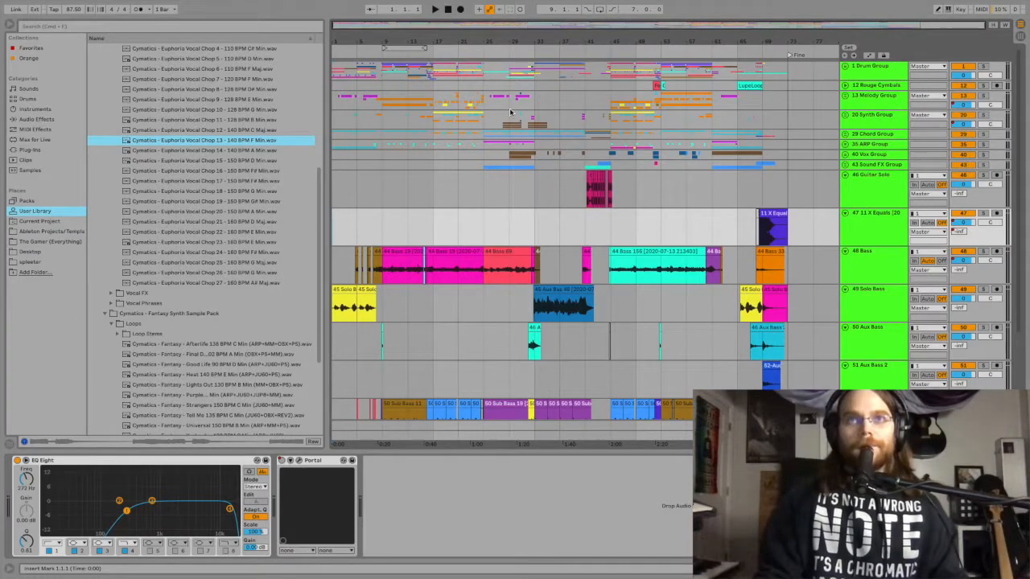
{"action": "scroll", "coordinate": [641, 150], "scroll_direction": "down", "scroll_amount": 3}
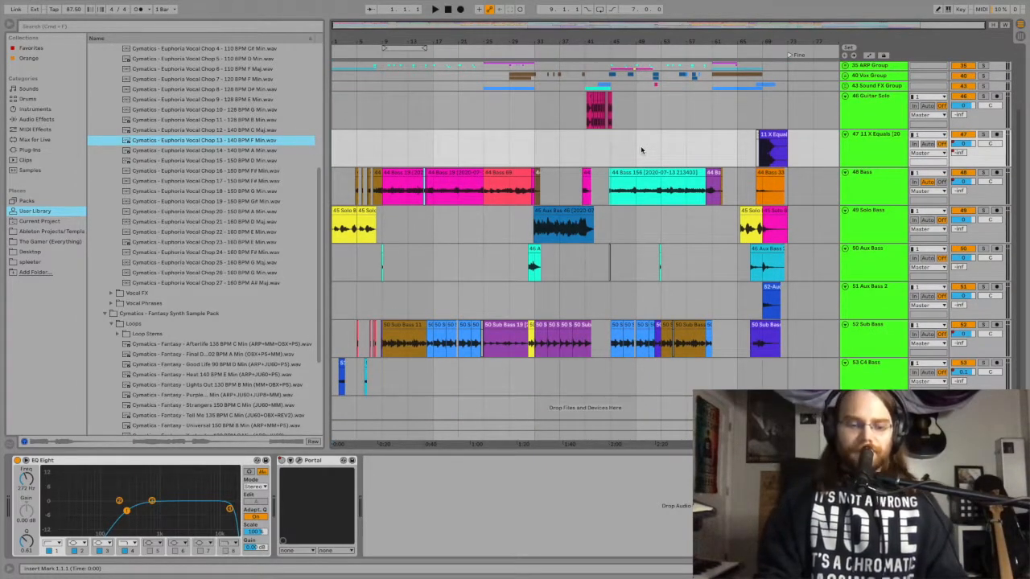
{"action": "key", "text": "space"}
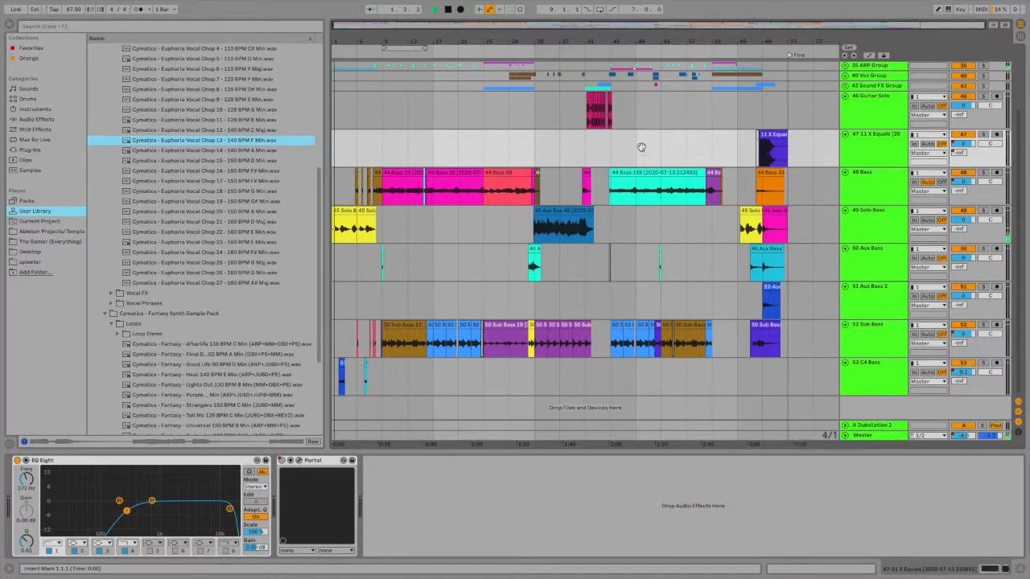
Hide the browser and the device view and fit the whole arrangement to the full width.
{"action": "key", "text": "alt+super+b"}
{"action": "key", "text": "h"}
{"action": "key", "text": "w"}
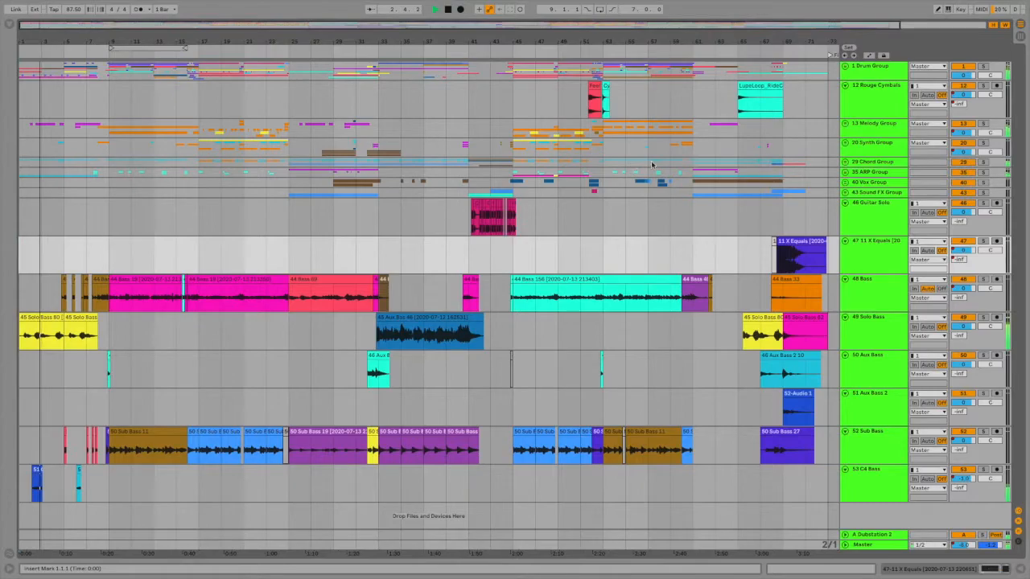
Unfold the Drum Group, Melody Group and Synth Group to show their individual tracks.
{"action": "left_click", "coordinate": [846, 67]}
{"action": "scroll", "coordinate": [846, 209], "scroll_direction": "down", "scroll_amount": 3}
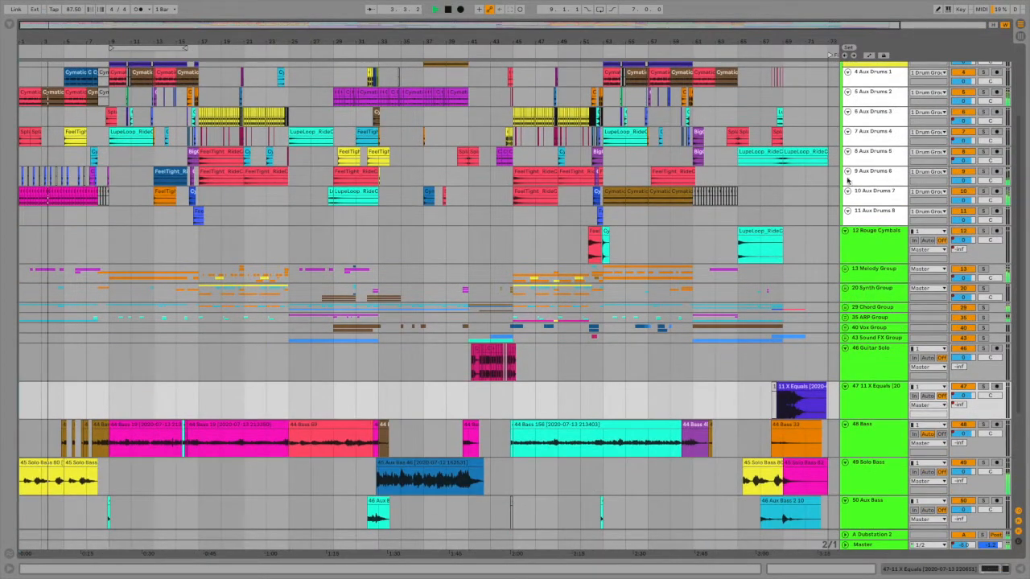
{"action": "left_click", "coordinate": [844, 268]}
{"action": "scroll", "coordinate": [845, 278], "scroll_direction": "down", "scroll_amount": 3}
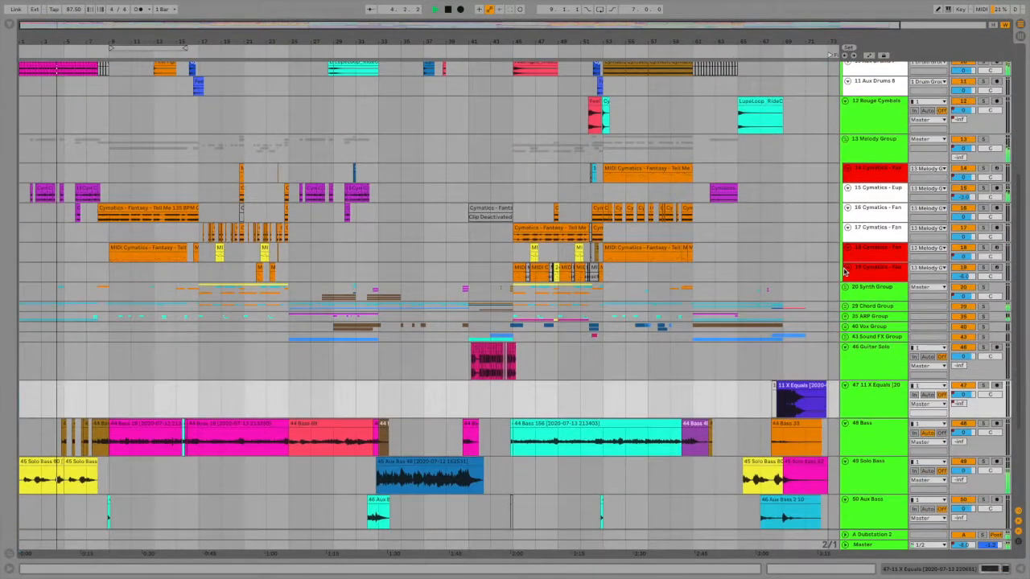
{"action": "left_click", "coordinate": [846, 286]}
Unfold the Chord Group, ARP Group, Sound FX Group and Vox Group while the song keeps playing.
{"action": "scroll", "coordinate": [847, 293], "scroll_direction": "down", "scroll_amount": 2}
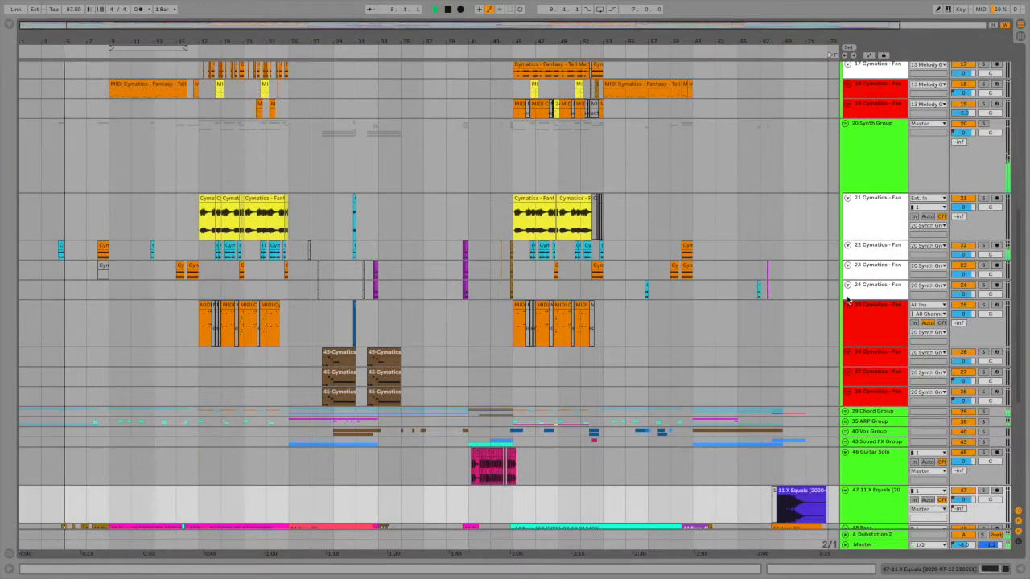
{"action": "scroll", "coordinate": [847, 300], "scroll_direction": "down", "scroll_amount": 2}
{"action": "left_click", "coordinate": [845, 323]}
{"action": "scroll", "coordinate": [844, 322], "scroll_direction": "down", "scroll_amount": 4}
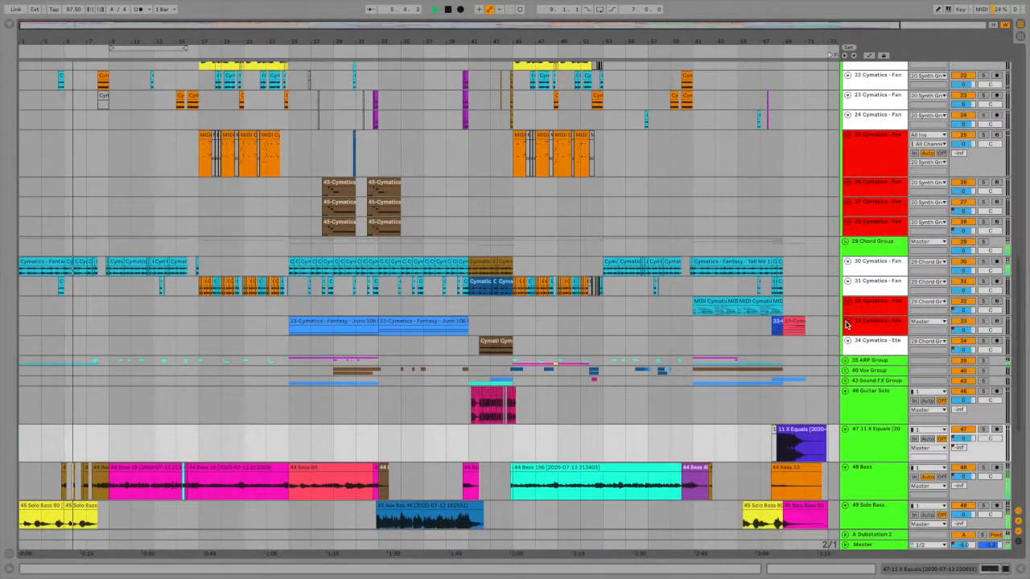
{"action": "left_click", "coordinate": [845, 322]}
{"action": "scroll", "coordinate": [847, 306], "scroll_direction": "down", "scroll_amount": 8}
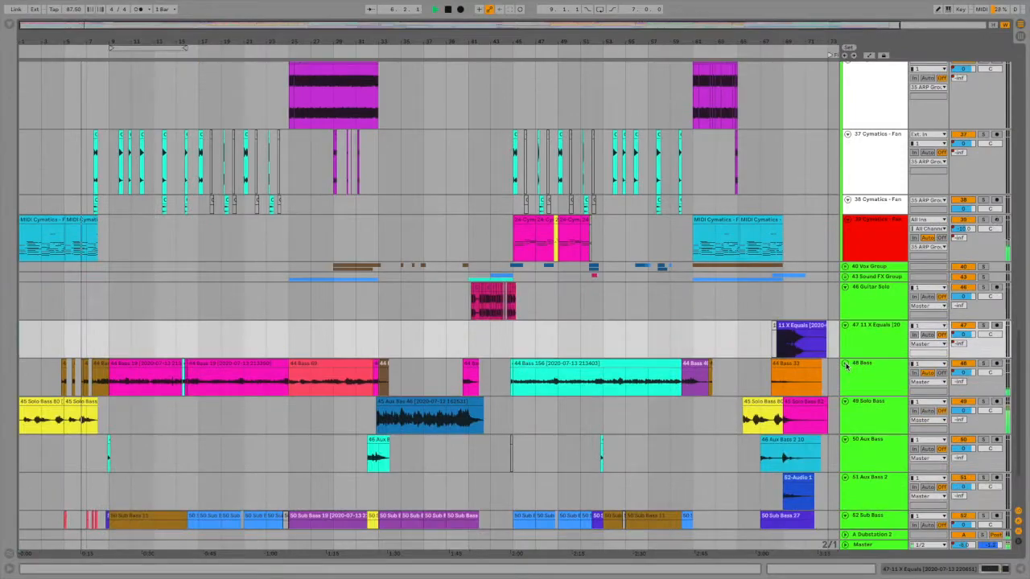
{"action": "left_click", "coordinate": [846, 276]}
{"action": "left_click", "coordinate": [846, 267]}
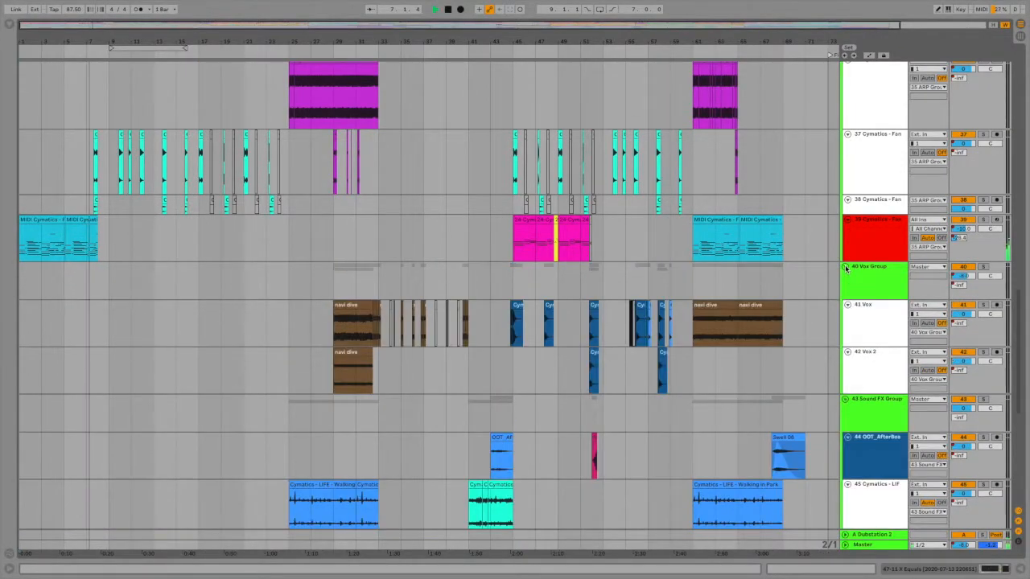
Examine all unfolded tracks from the Drum Group down to the C4 Bass track during playback.
{"action": "scroll", "coordinate": [846, 268], "scroll_direction": "up", "scroll_amount": 15}
{"action": "scroll", "coordinate": [846, 269], "scroll_direction": "up", "scroll_amount": 2}
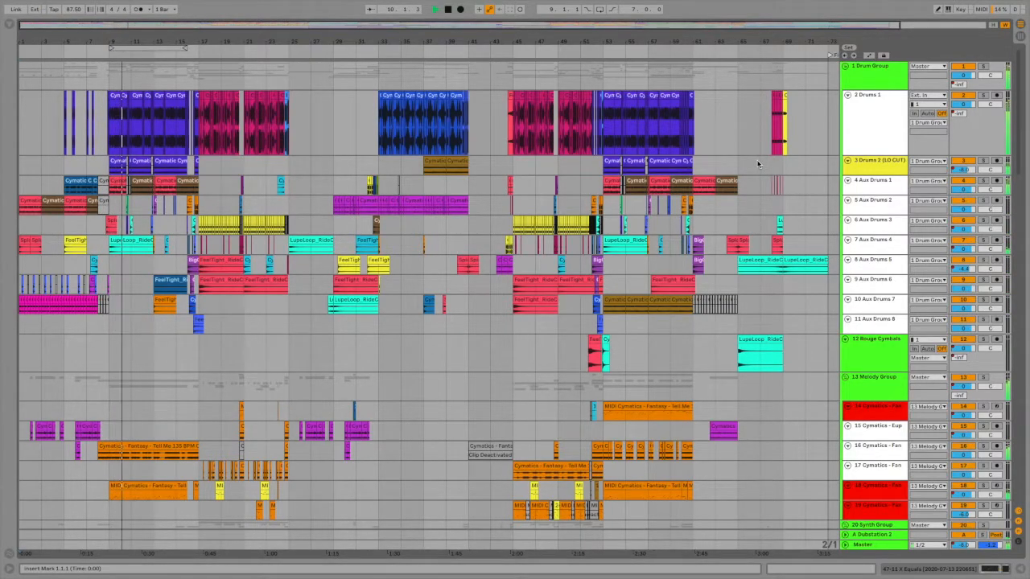
{"action": "scroll", "coordinate": [757, 164], "scroll_direction": "down", "scroll_amount": 2}
{"action": "scroll", "coordinate": [757, 164], "scroll_direction": "down", "scroll_amount": 15}
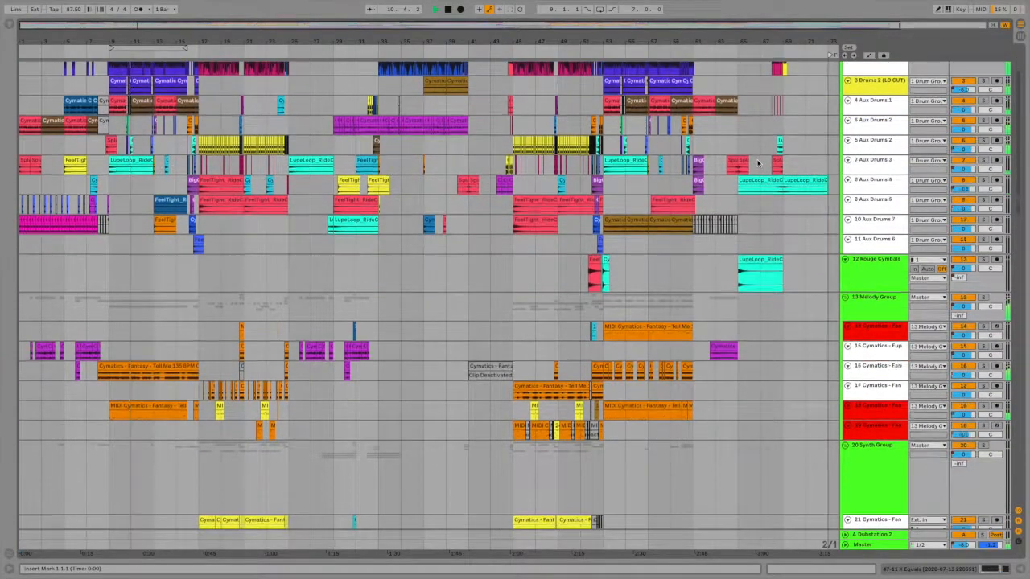
{"action": "scroll", "coordinate": [757, 164], "scroll_direction": "down", "scroll_amount": 20}
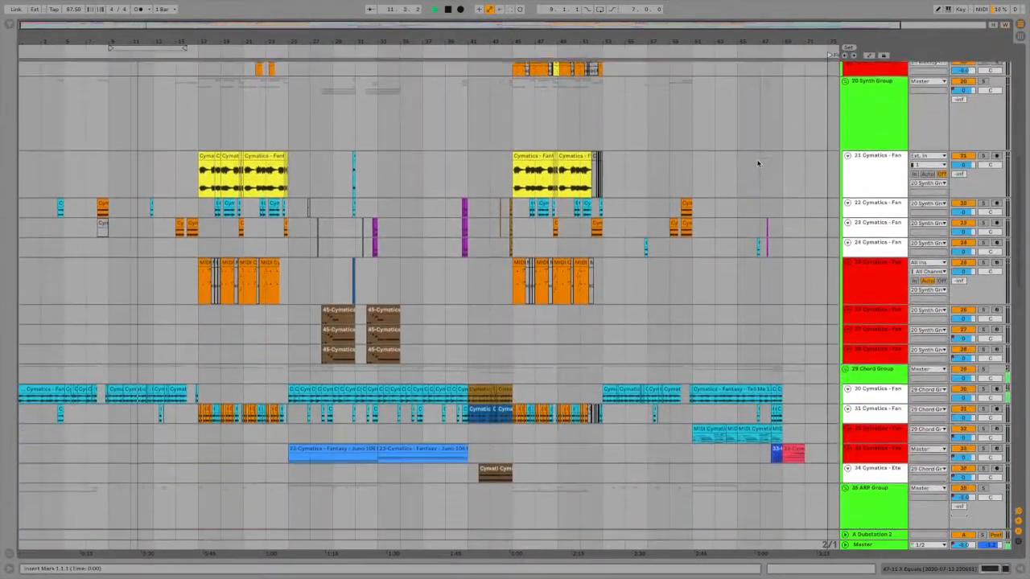
{"action": "scroll", "coordinate": [758, 164], "scroll_direction": "down", "scroll_amount": 8}
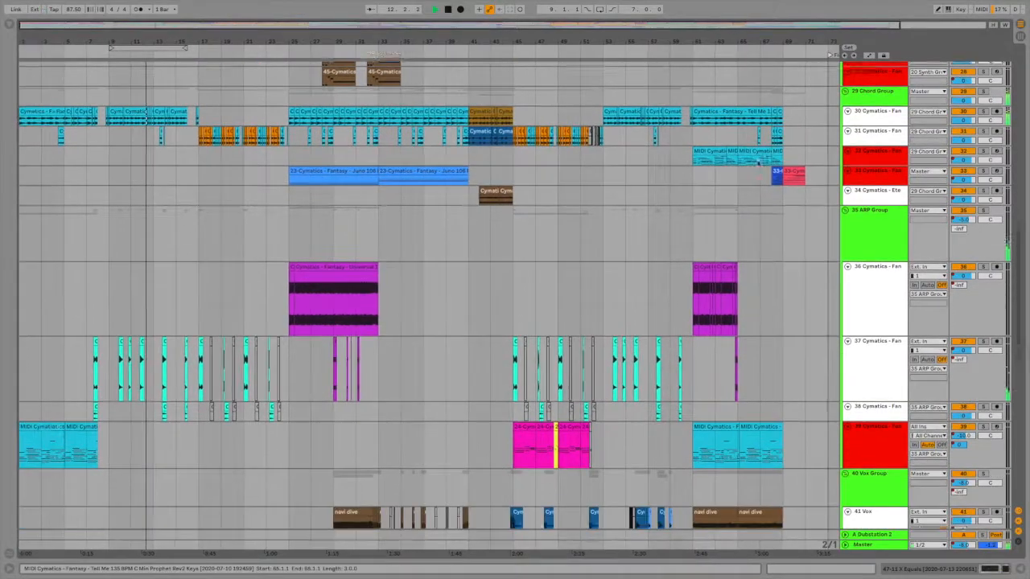
{"action": "scroll", "coordinate": [758, 164], "scroll_direction": "down", "scroll_amount": 7}
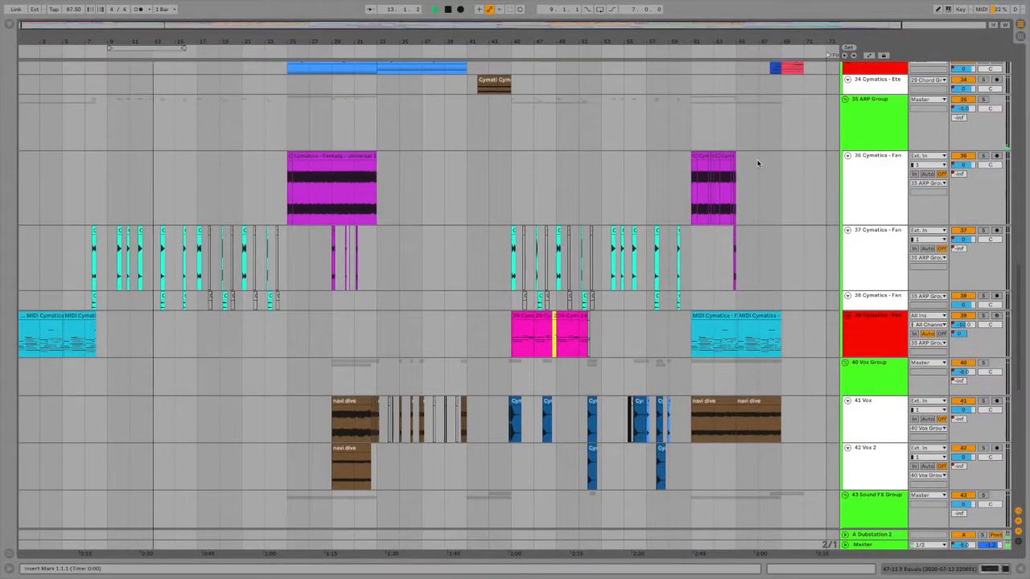
{"action": "scroll", "coordinate": [757, 164], "scroll_direction": "down", "scroll_amount": 8}
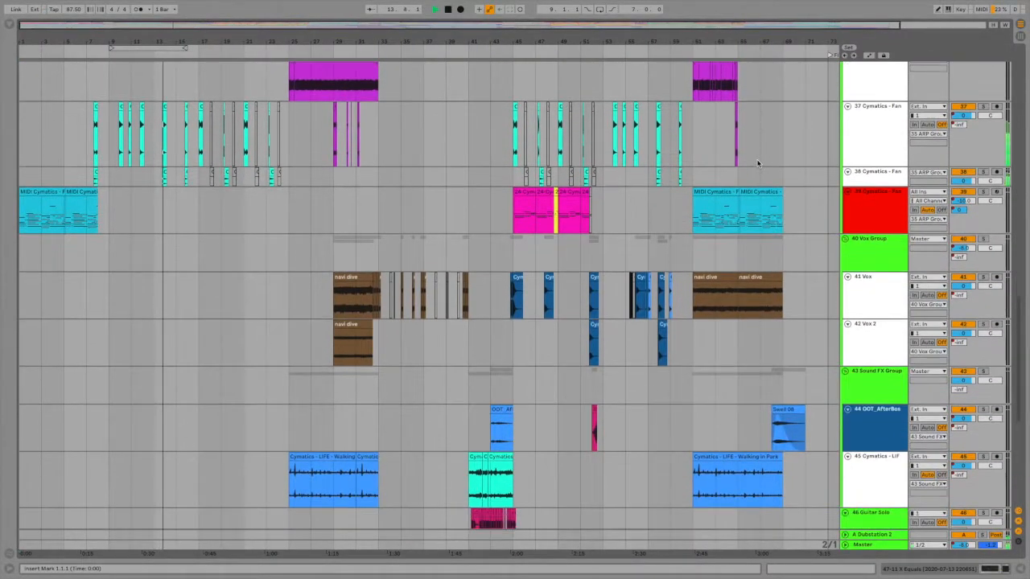
{"action": "scroll", "coordinate": [757, 164], "scroll_direction": "down", "scroll_amount": 7}
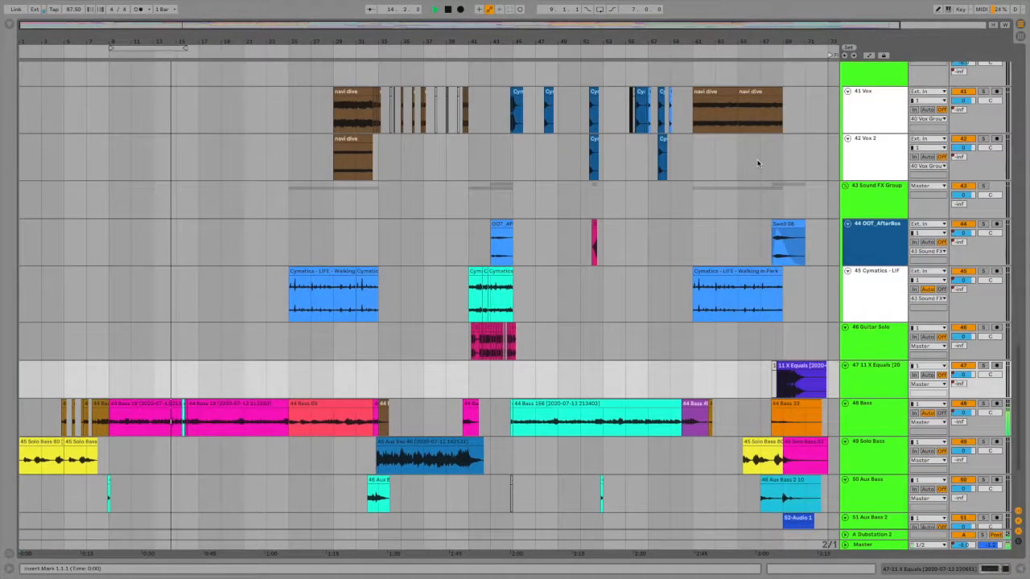
{"action": "scroll", "coordinate": [758, 164], "scroll_direction": "down", "scroll_amount": 3}
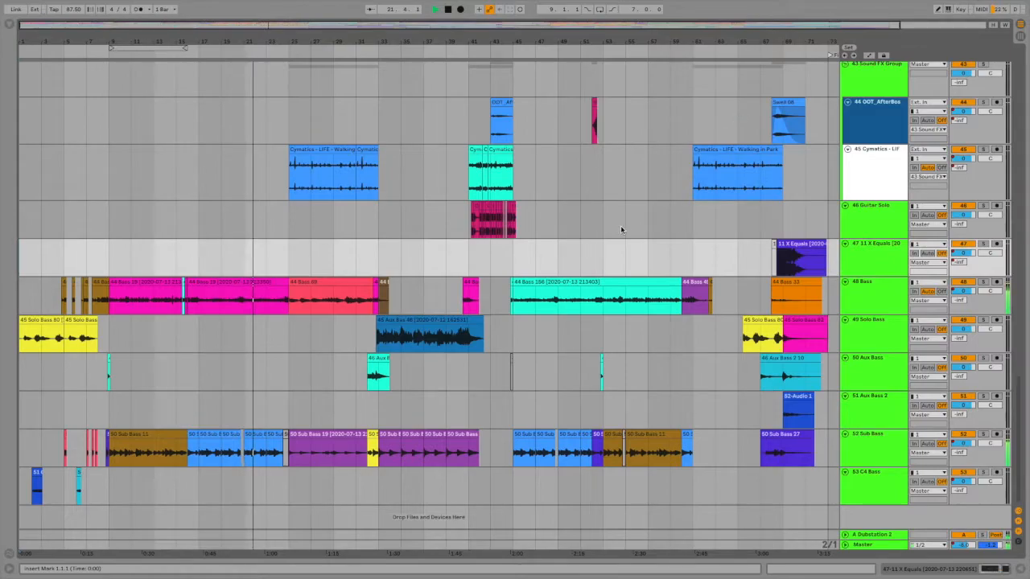
Examine the clips from the bass tracks back up to the Drum Group as playback moves through bars 22 to 28.
{"action": "scroll", "coordinate": [640, 224], "scroll_direction": "up", "scroll_amount": 8}
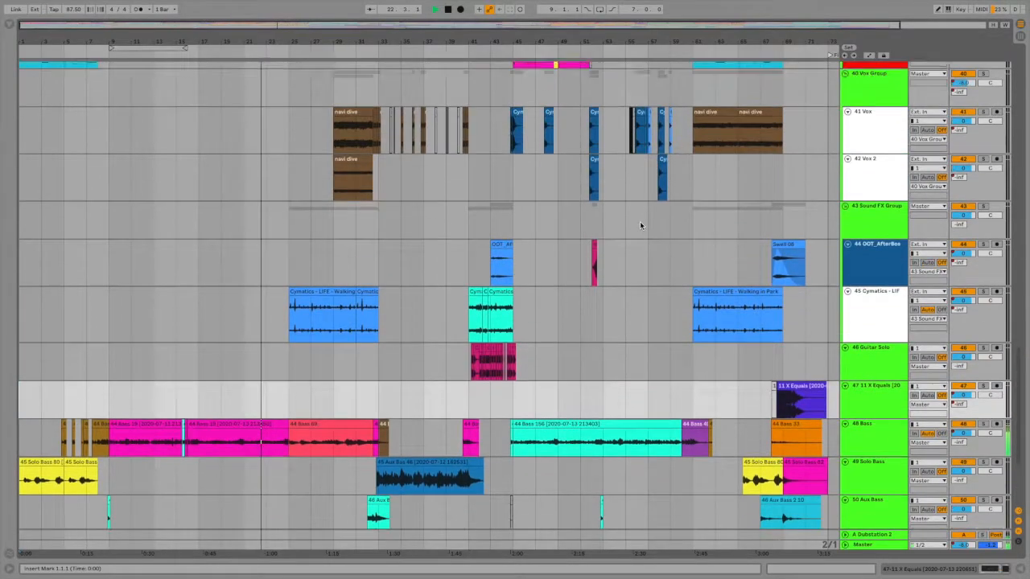
{"action": "scroll", "coordinate": [640, 225], "scroll_direction": "up", "scroll_amount": 6}
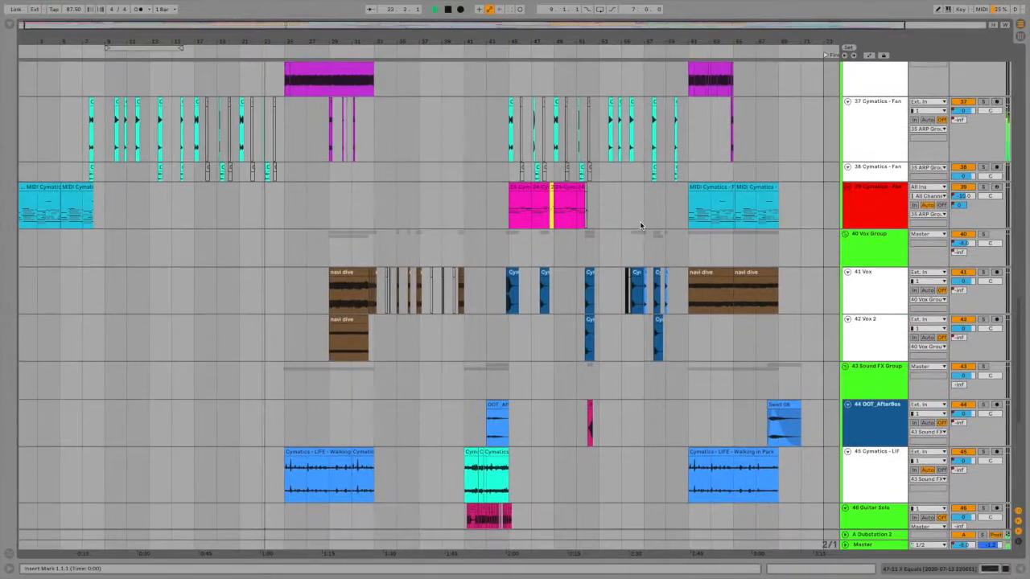
{"action": "scroll", "coordinate": [641, 225], "scroll_direction": "up", "scroll_amount": 7}
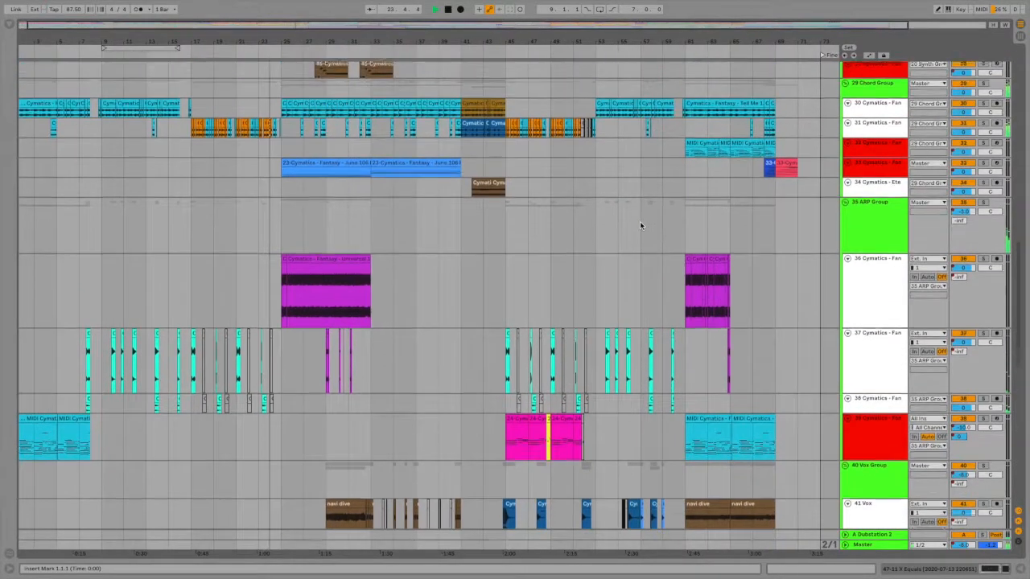
{"action": "scroll", "coordinate": [641, 226], "scroll_direction": "up", "scroll_amount": 6}
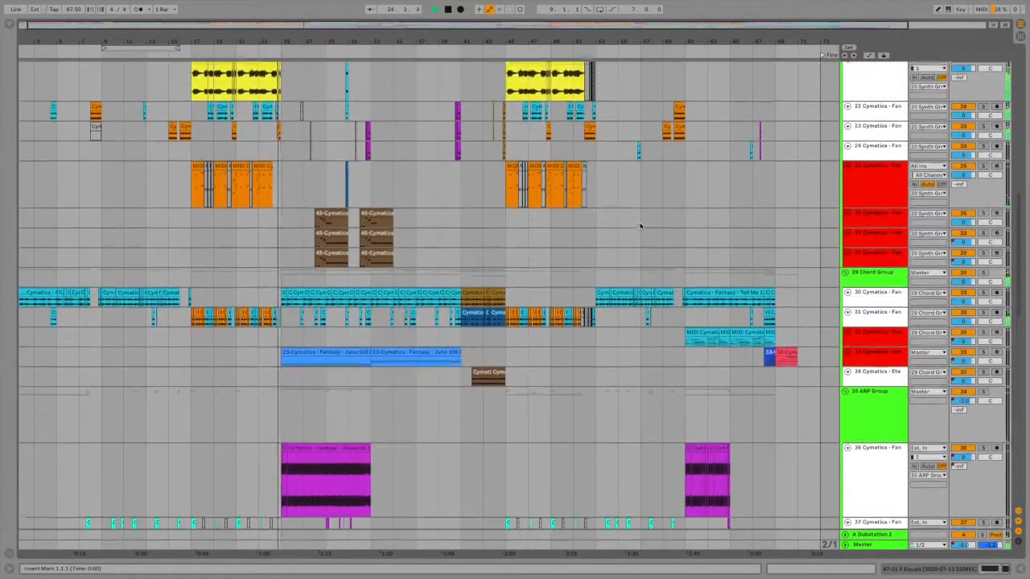
{"action": "scroll", "coordinate": [640, 225], "scroll_direction": "up", "scroll_amount": 4}
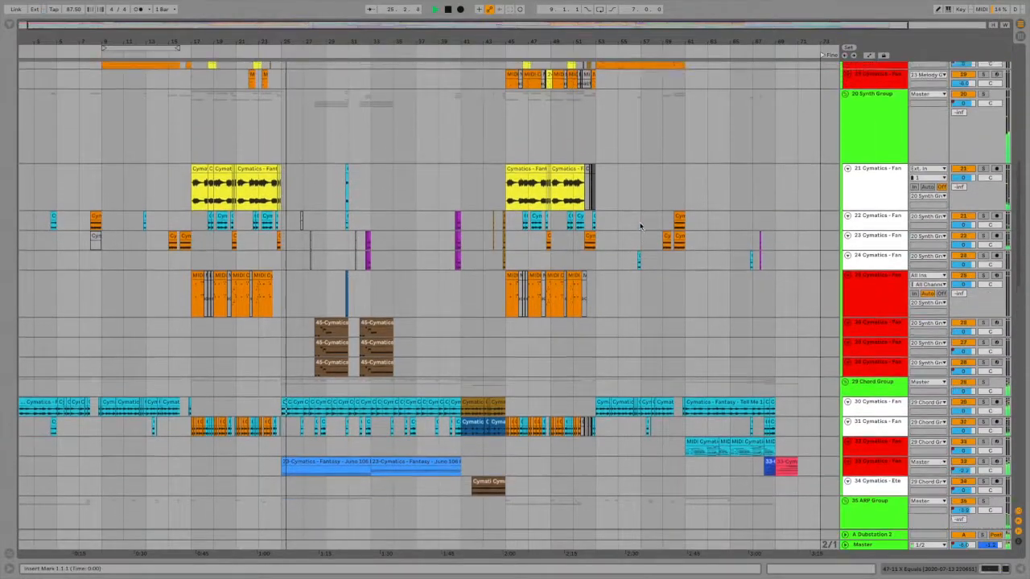
{"action": "scroll", "coordinate": [640, 226], "scroll_direction": "up", "scroll_amount": 6}
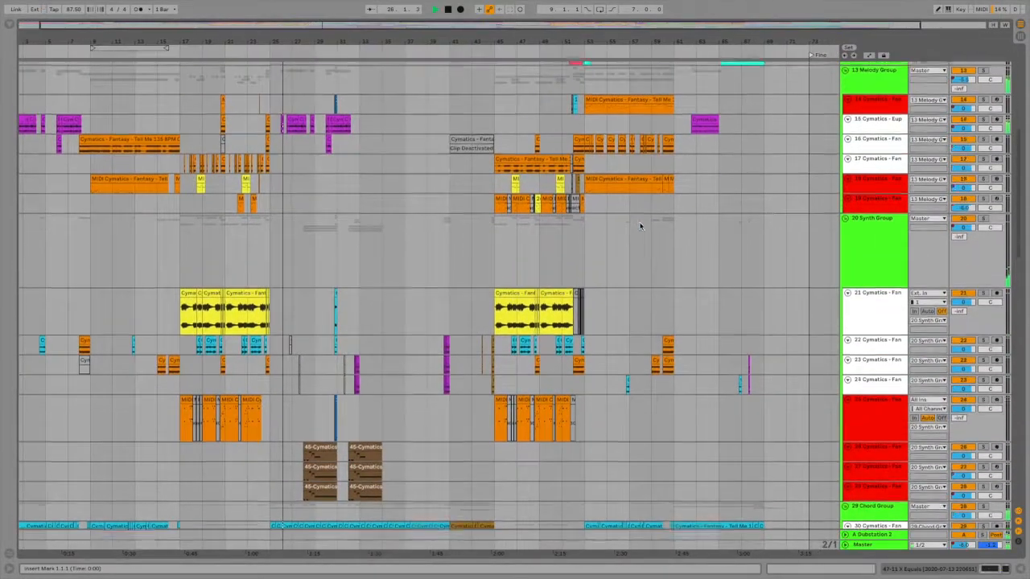
{"action": "scroll", "coordinate": [641, 227], "scroll_direction": "up", "scroll_amount": 6}
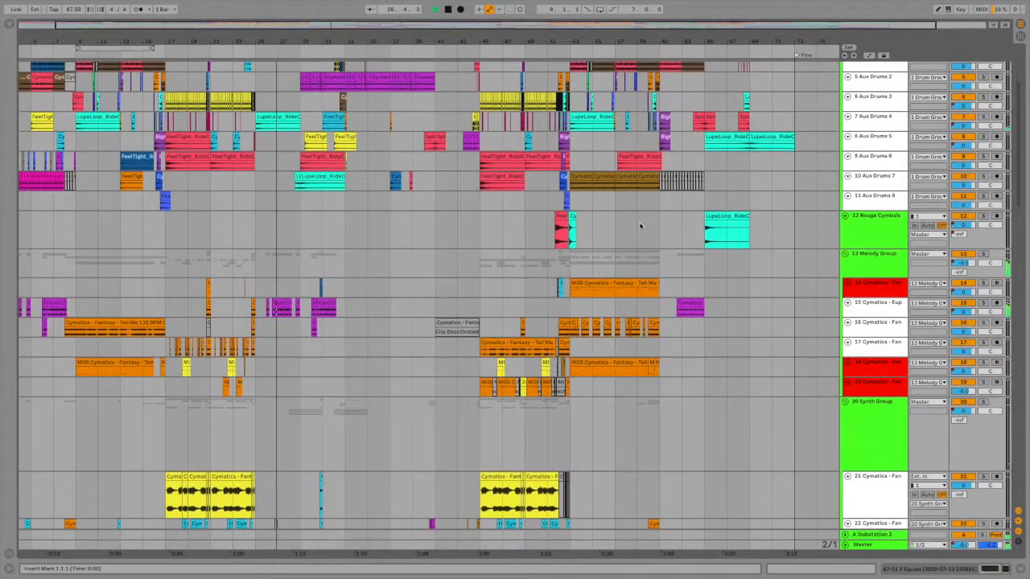
{"action": "scroll", "coordinate": [641, 227], "scroll_direction": "up", "scroll_amount": 2}
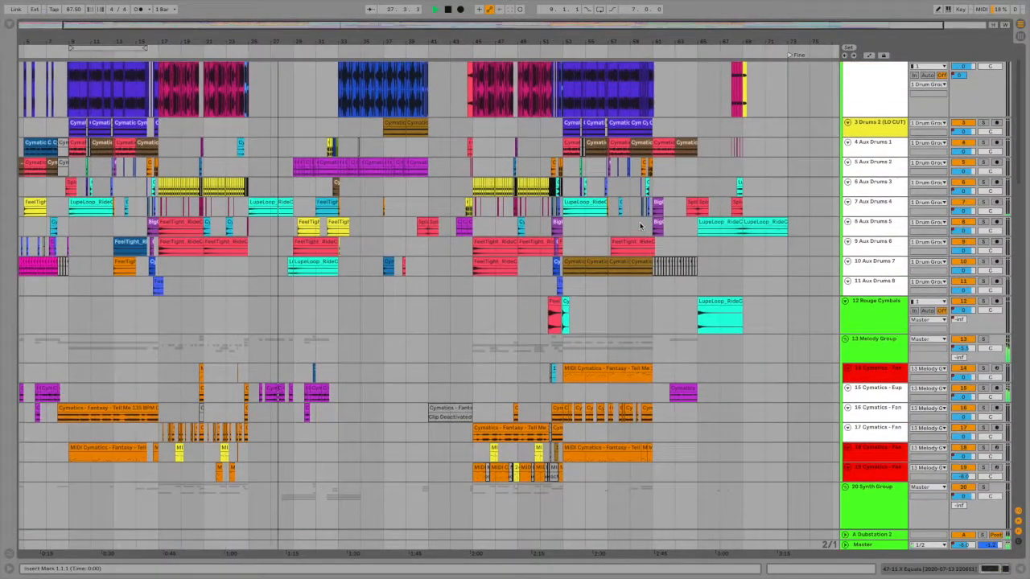
{"action": "scroll", "coordinate": [640, 227], "scroll_direction": "up", "scroll_amount": 1}
{"action": "scroll", "coordinate": [640, 227], "scroll_direction": "up", "scroll_amount": 1}
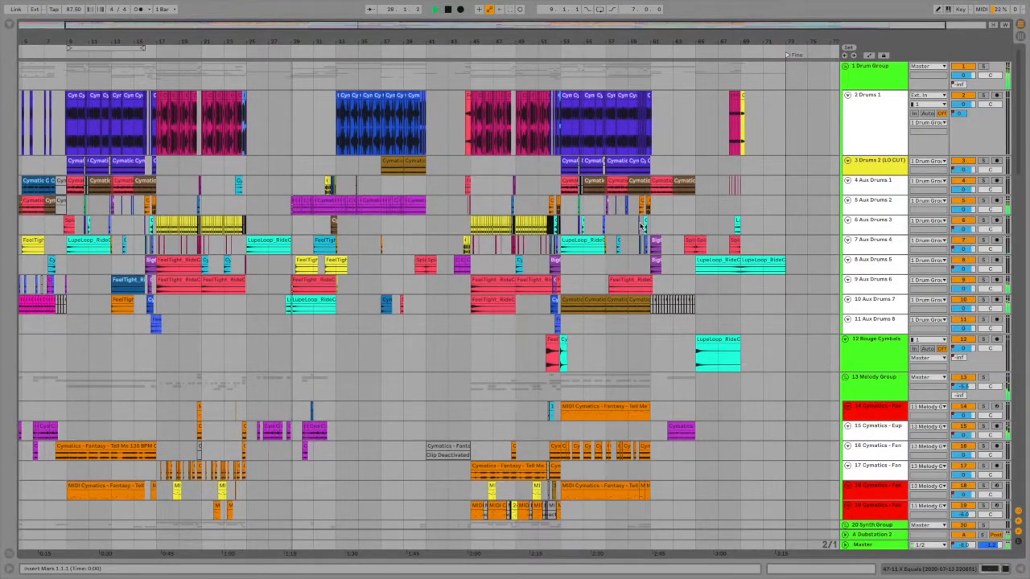
Follow the song through bars 29 to 42 on the drum, ARP, vox, sound FX and bass tracks.
{"action": "scroll", "coordinate": [640, 227], "scroll_direction": "down", "scroll_amount": 1}
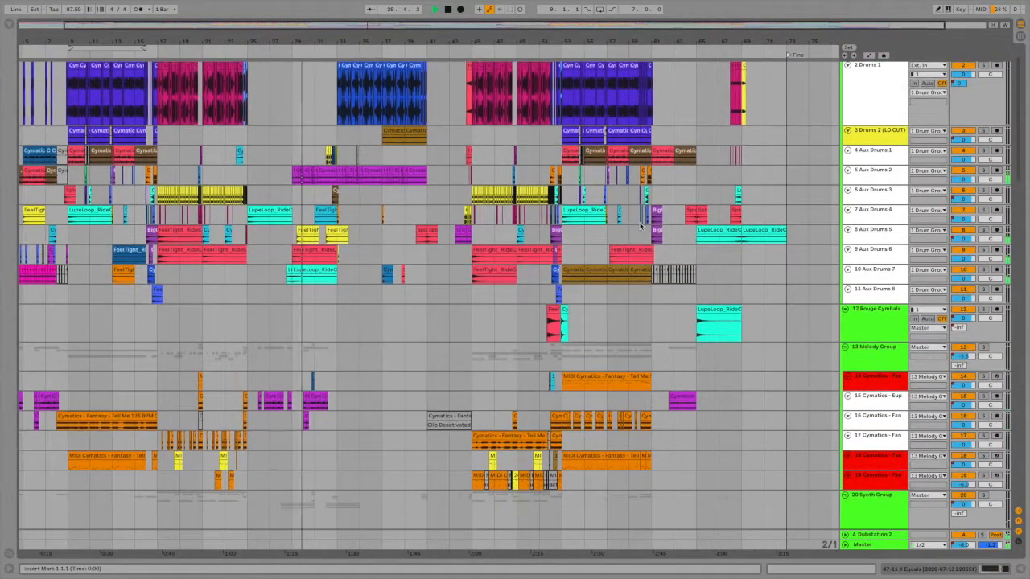
{"action": "scroll", "coordinate": [641, 227], "scroll_direction": "down", "scroll_amount": 4}
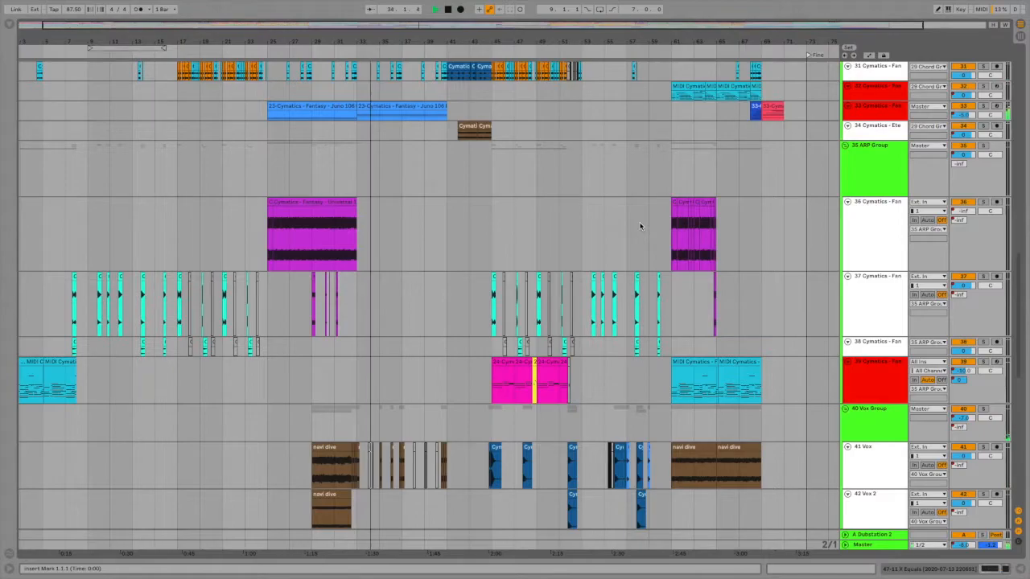
{"action": "scroll", "coordinate": [641, 227], "scroll_direction": "down", "scroll_amount": 3}
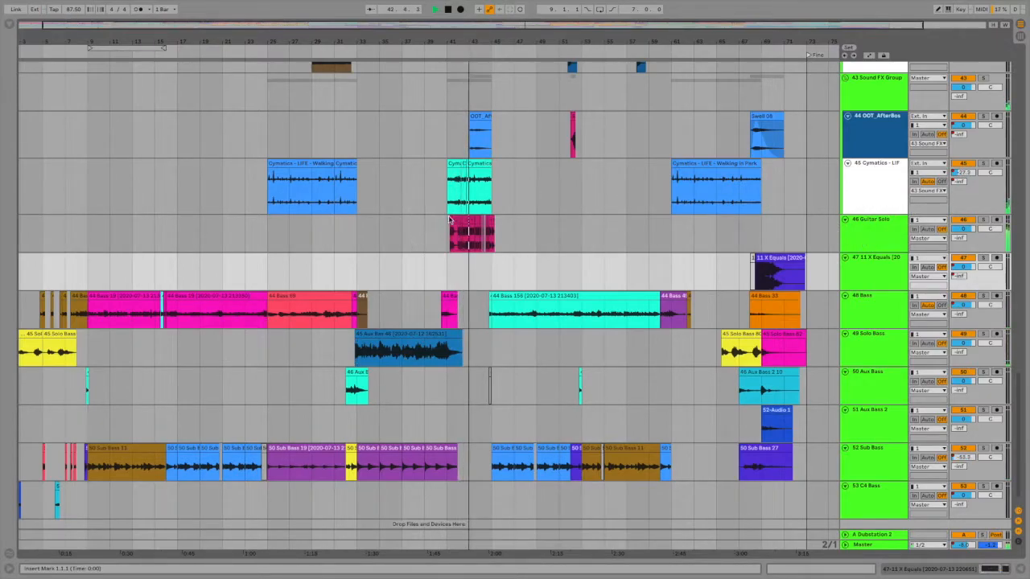
Examine the tracks from the bass section up to the drum and Melody Group tracks as playback moves through bars 42 to 48.
{"action": "scroll", "coordinate": [571, 164], "scroll_direction": "up", "scroll_amount": 3}
{"action": "scroll", "coordinate": [571, 164], "scroll_direction": "up", "scroll_amount": 9}
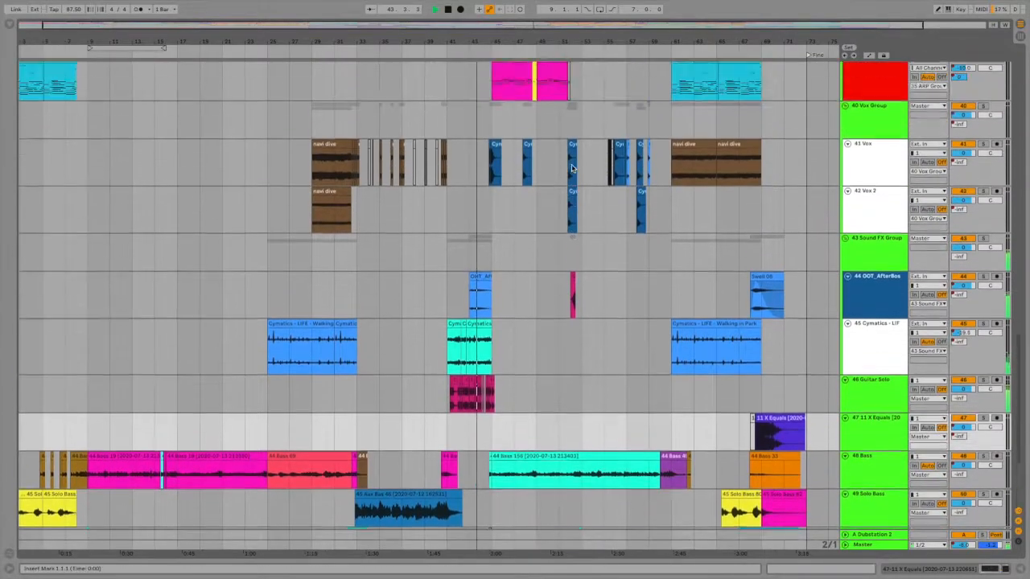
{"action": "scroll", "coordinate": [571, 164], "scroll_direction": "up", "scroll_amount": 5}
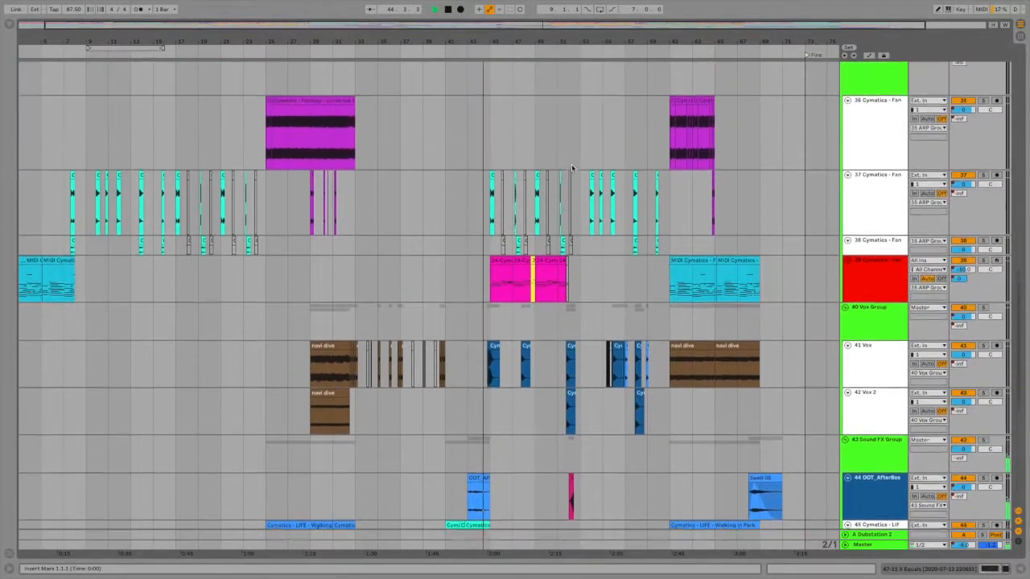
{"action": "scroll", "coordinate": [571, 165], "scroll_direction": "up", "scroll_amount": 4}
{"action": "scroll", "coordinate": [571, 164], "scroll_direction": "up", "scroll_amount": 9}
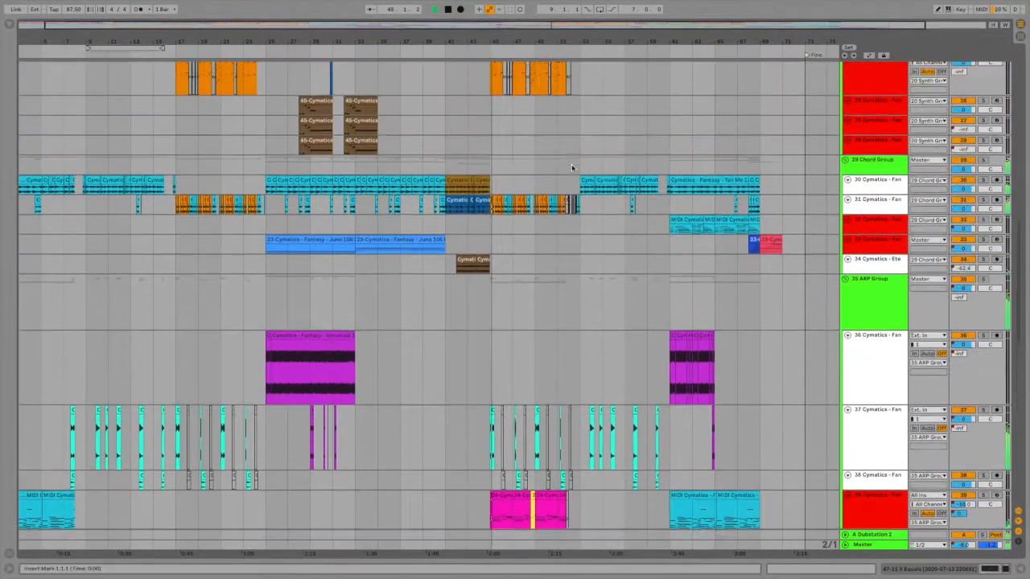
{"action": "scroll", "coordinate": [572, 167], "scroll_direction": "up", "scroll_amount": 5}
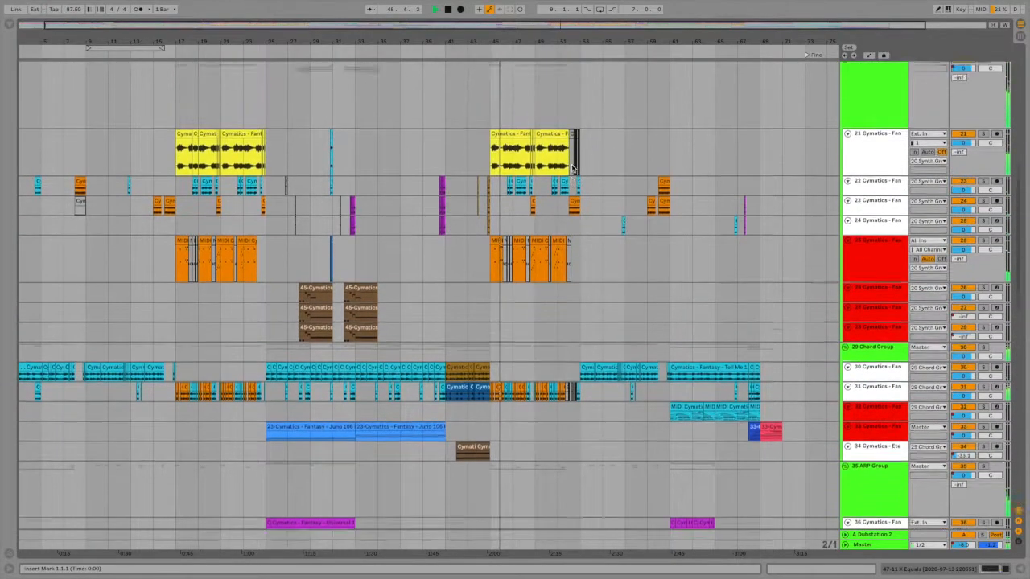
{"action": "scroll", "coordinate": [571, 164], "scroll_direction": "up", "scroll_amount": 6}
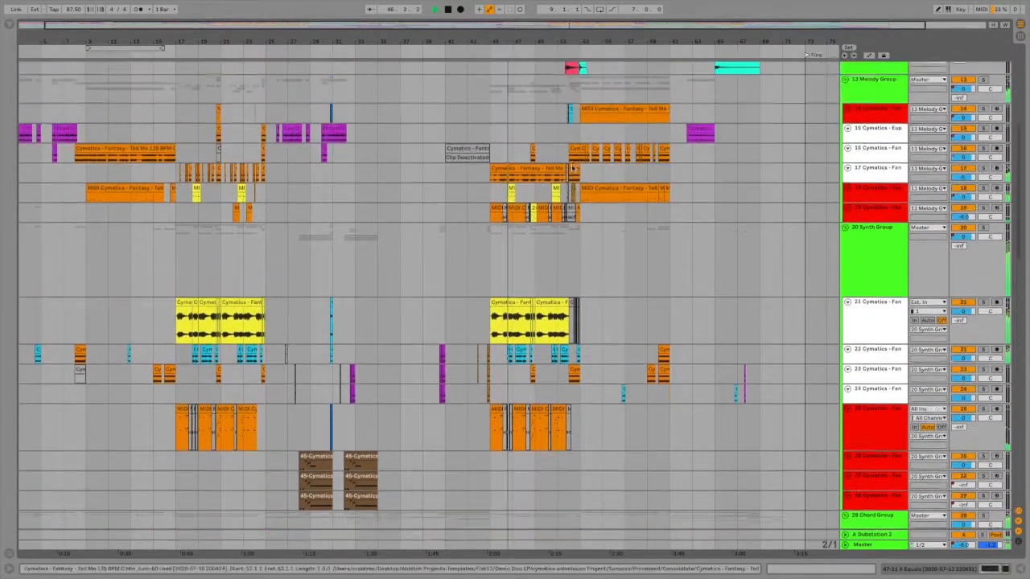
{"action": "scroll", "coordinate": [573, 168], "scroll_direction": "up", "scroll_amount": 1}
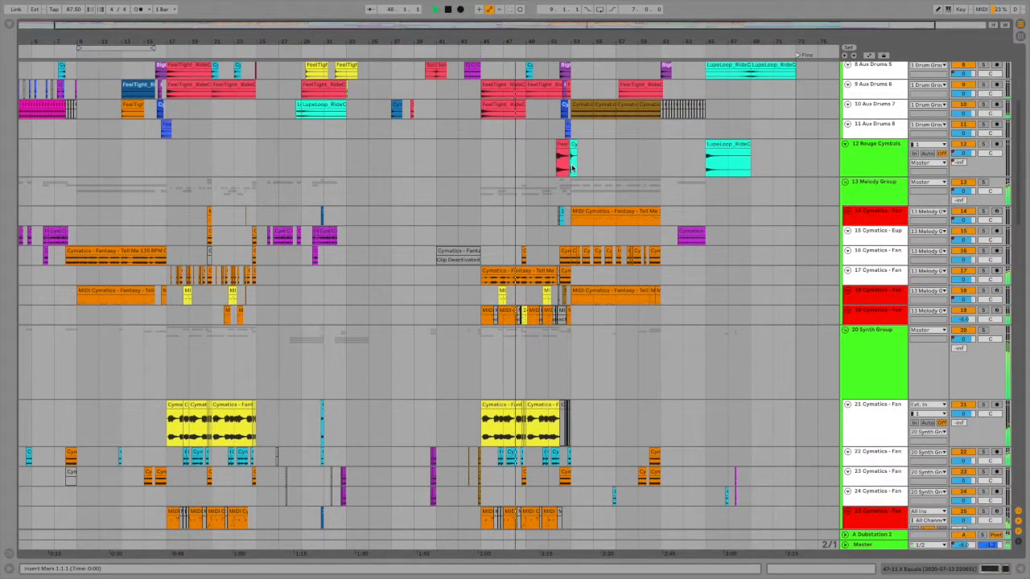
Follow bars 48 to 53 from the Melody and Synth Groups down through the chord, ARP, vox and bass tracks.
{"action": "scroll", "coordinate": [572, 166], "scroll_direction": "down", "scroll_amount": 3}
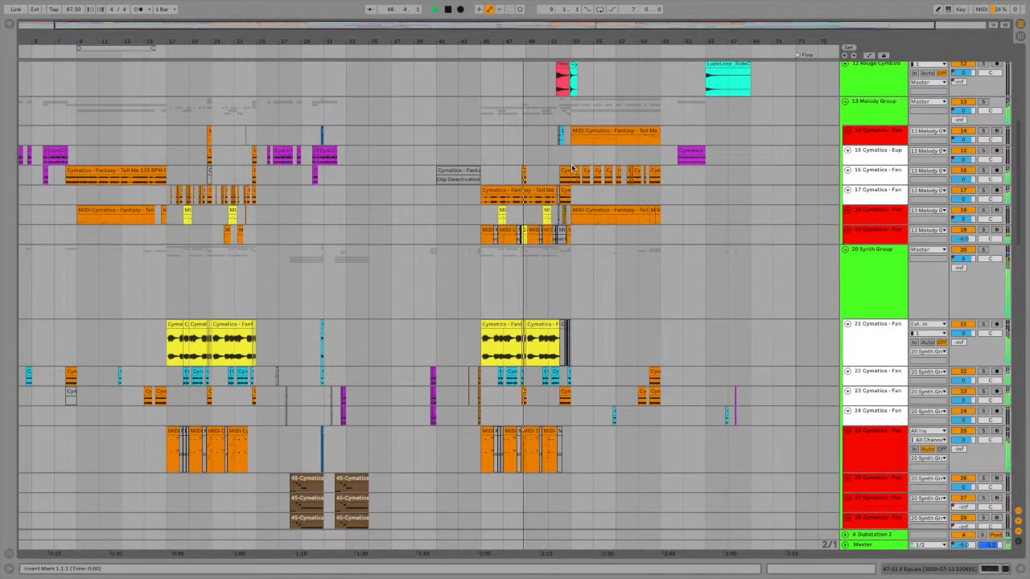
{"action": "scroll", "coordinate": [571, 164], "scroll_direction": "down", "scroll_amount": 5}
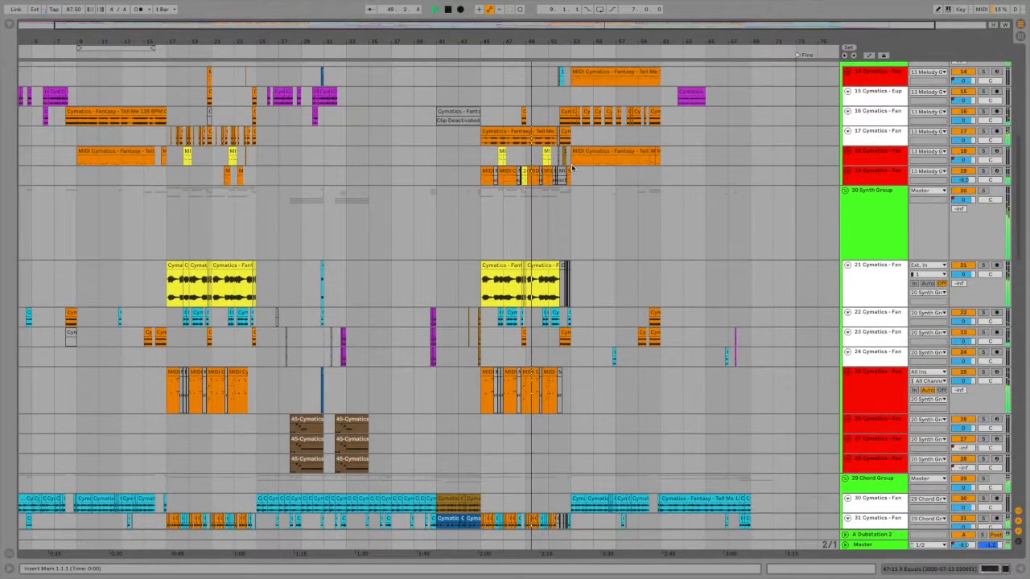
{"action": "scroll", "coordinate": [572, 164], "scroll_direction": "down", "scroll_amount": 10}
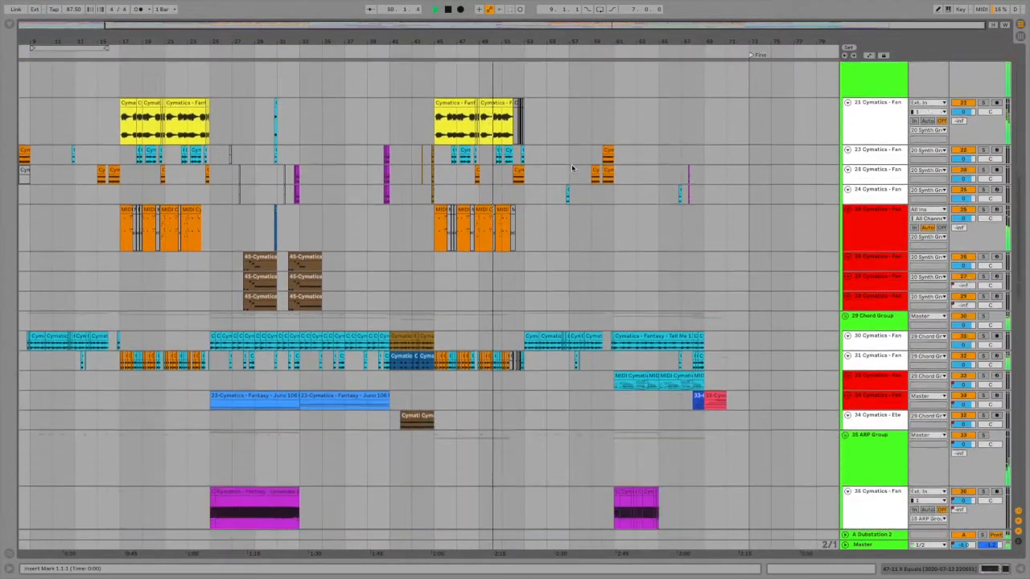
{"action": "scroll", "coordinate": [571, 164], "scroll_direction": "down", "scroll_amount": 10}
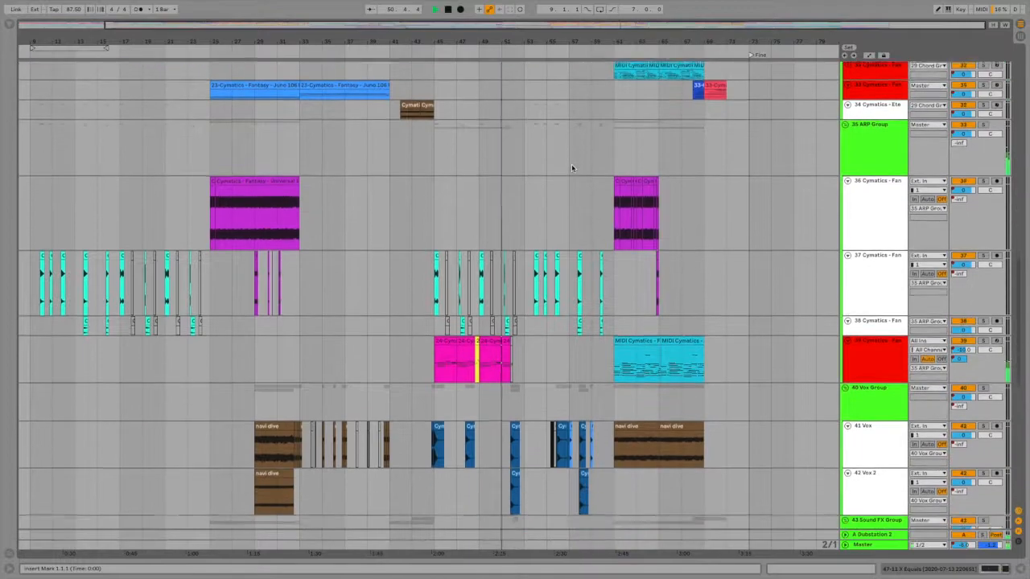
{"action": "scroll", "coordinate": [571, 164], "scroll_direction": "down", "scroll_amount": 3}
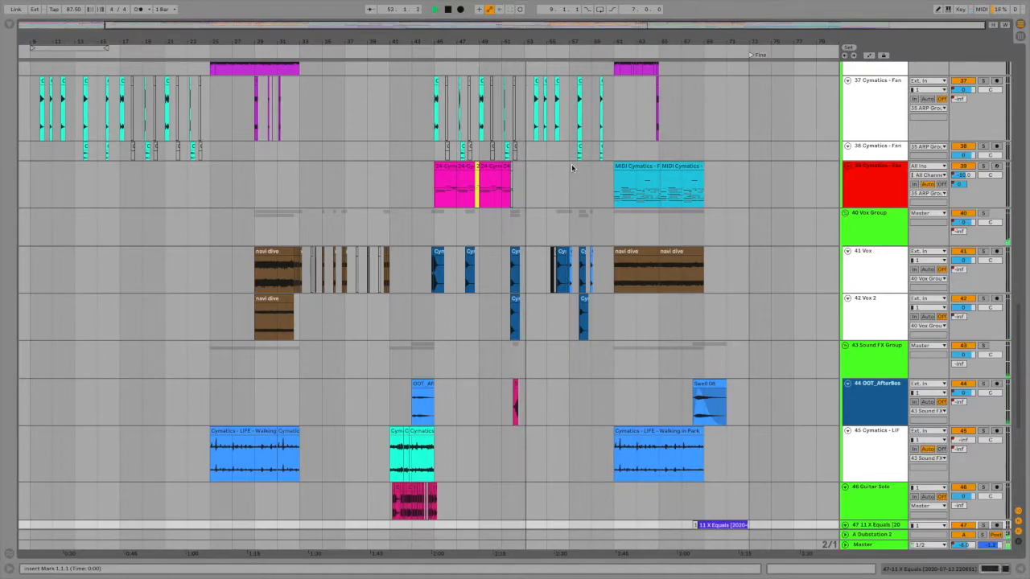
{"action": "scroll", "coordinate": [571, 164], "scroll_direction": "down", "scroll_amount": 11}
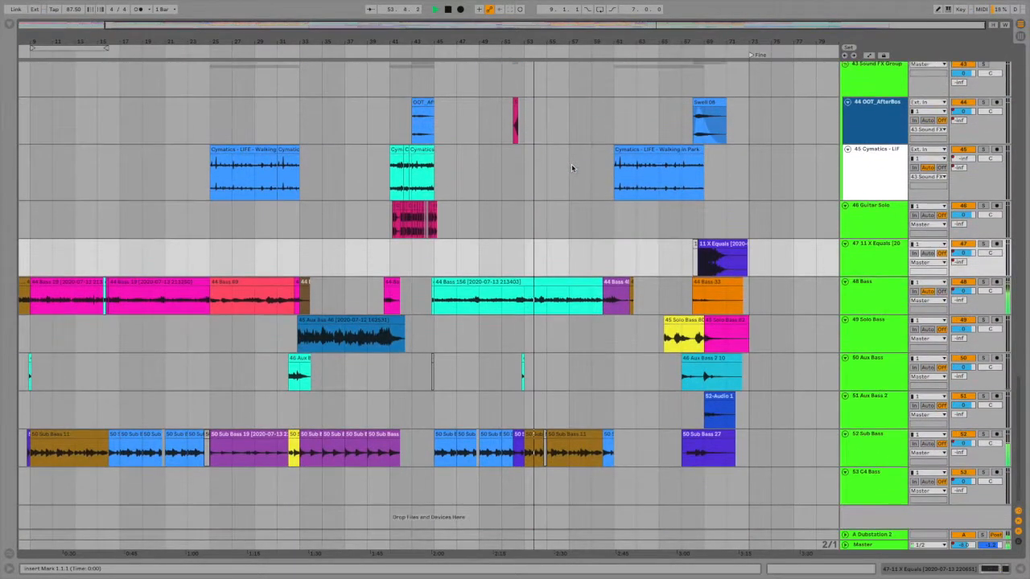
Examine the tracks from the bass section back up to the Drum Group while bars 54 to 59 play.
{"action": "scroll", "coordinate": [572, 167], "scroll_direction": "up", "scroll_amount": 3}
{"action": "scroll", "coordinate": [571, 168], "scroll_direction": "up", "scroll_amount": 14}
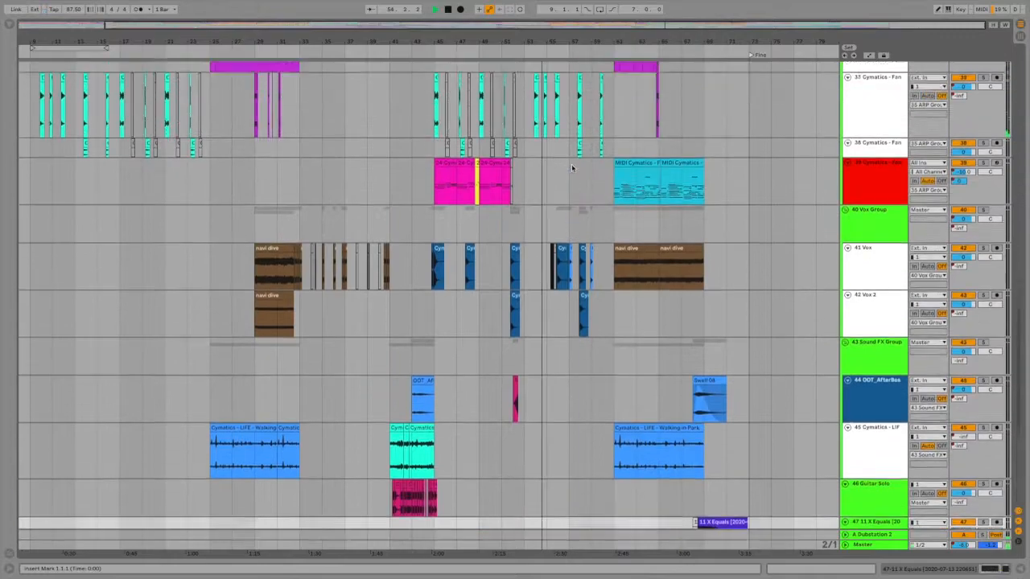
{"action": "scroll", "coordinate": [572, 168], "scroll_direction": "up", "scroll_amount": 9}
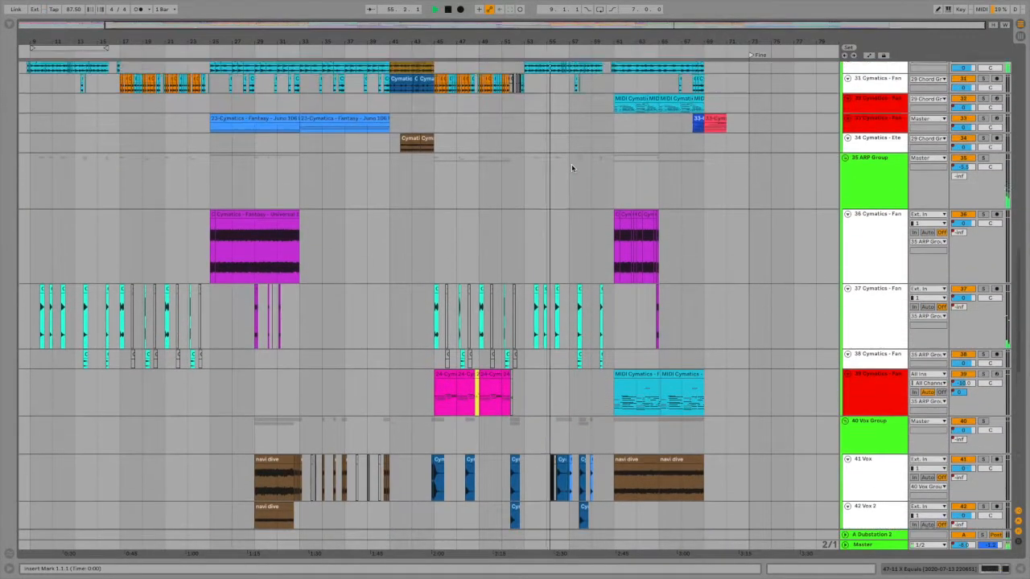
{"action": "scroll", "coordinate": [572, 167], "scroll_direction": "up", "scroll_amount": 6}
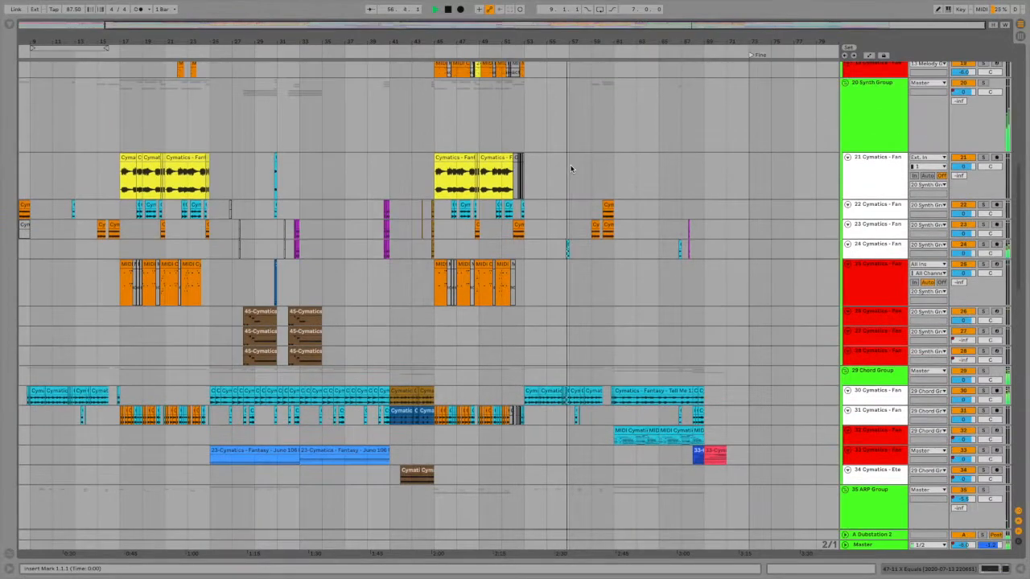
{"action": "scroll", "coordinate": [572, 167], "scroll_direction": "up", "scroll_amount": 4}
{"action": "scroll", "coordinate": [571, 169], "scroll_direction": "up", "scroll_amount": 1}
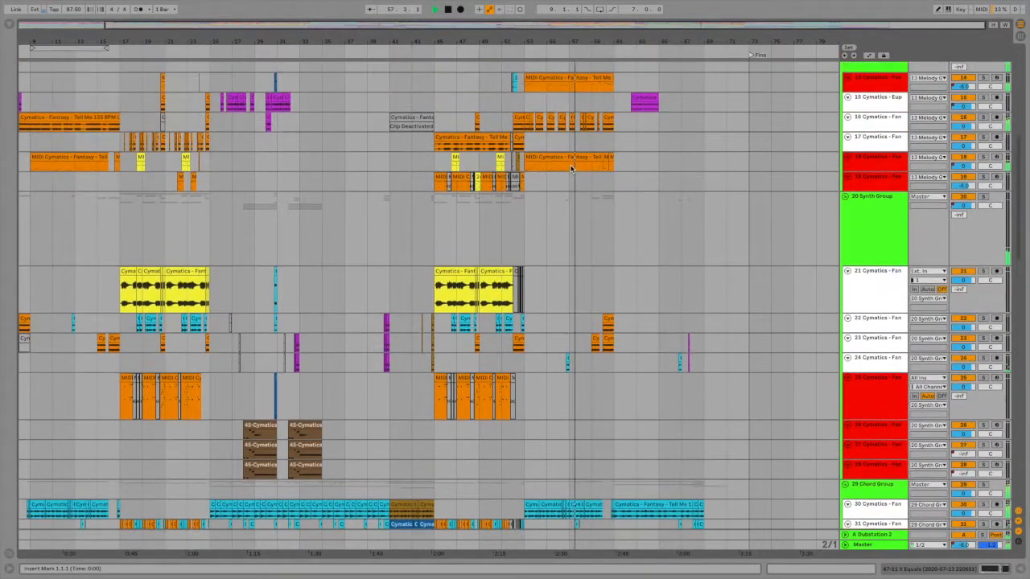
{"action": "scroll", "coordinate": [572, 167], "scroll_direction": "up", "scroll_amount": 4}
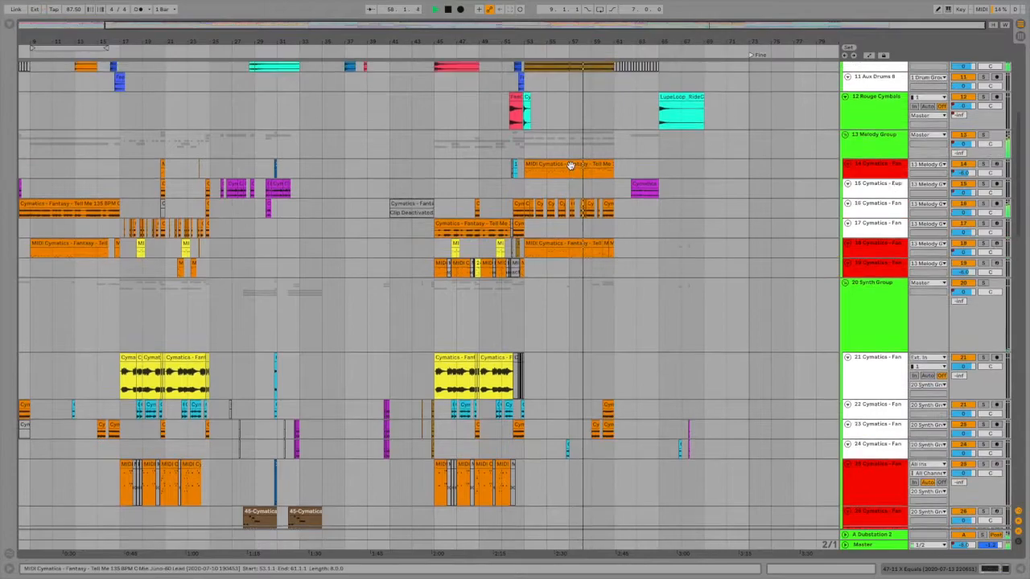
{"action": "scroll", "coordinate": [571, 168], "scroll_direction": "up", "scroll_amount": 2}
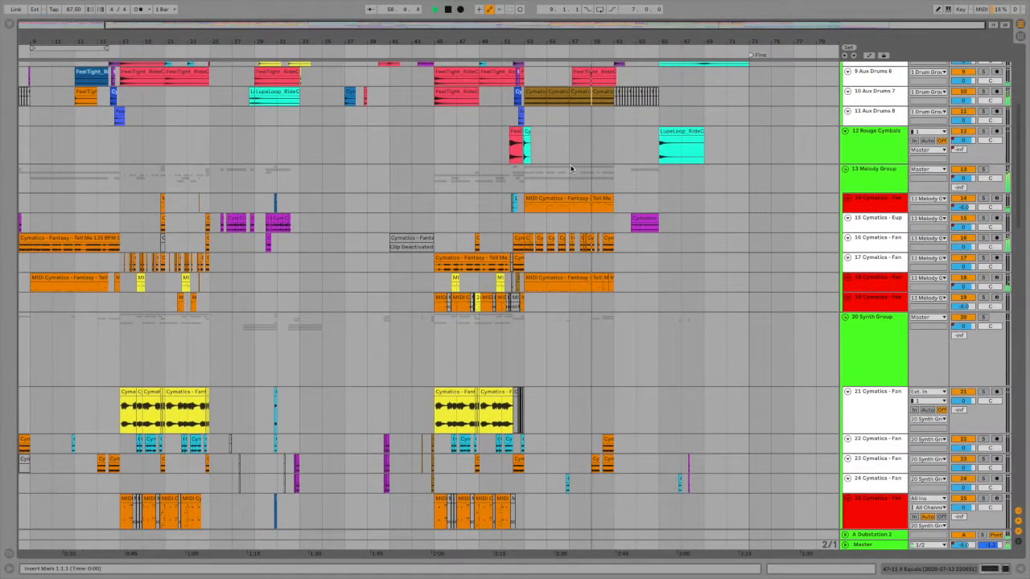
{"action": "scroll", "coordinate": [572, 168], "scroll_direction": "up", "scroll_amount": 10}
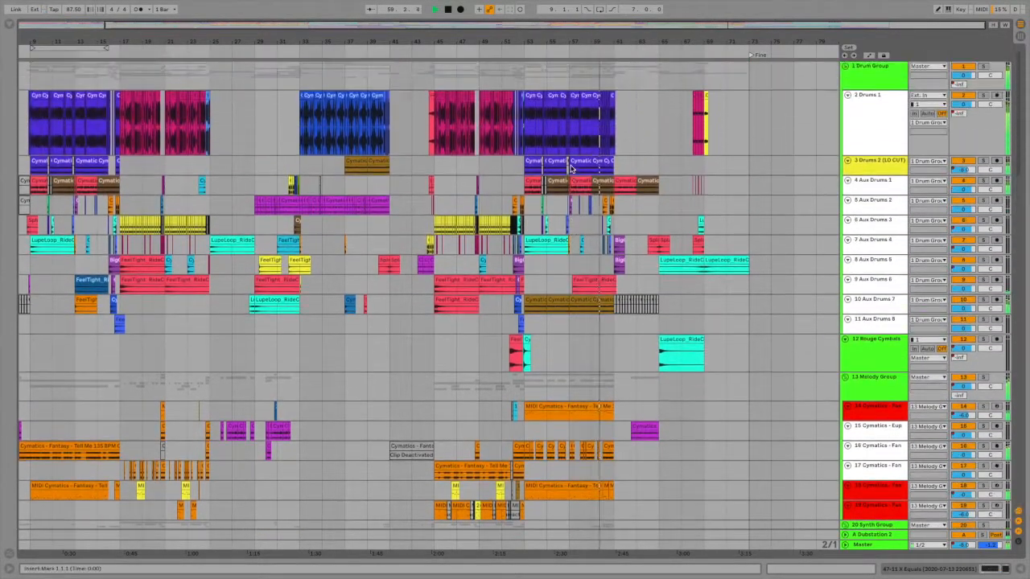
Select the Drum Group and follow the song's ending from bar 61 down to the bass tracks.
{"action": "left_click", "coordinate": [866, 83]}
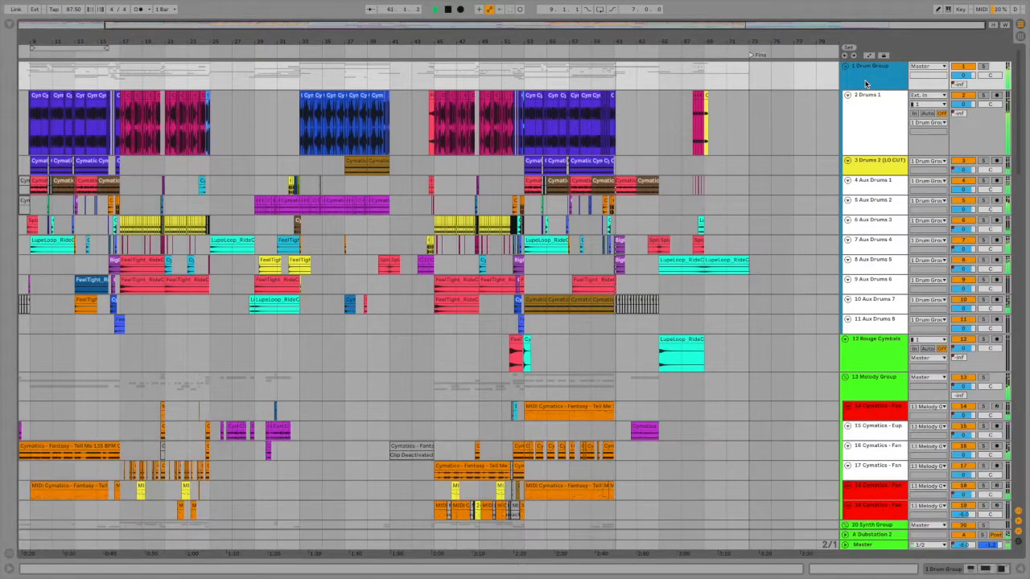
{"action": "scroll", "coordinate": [719, 152], "scroll_direction": "down", "scroll_amount": 4}
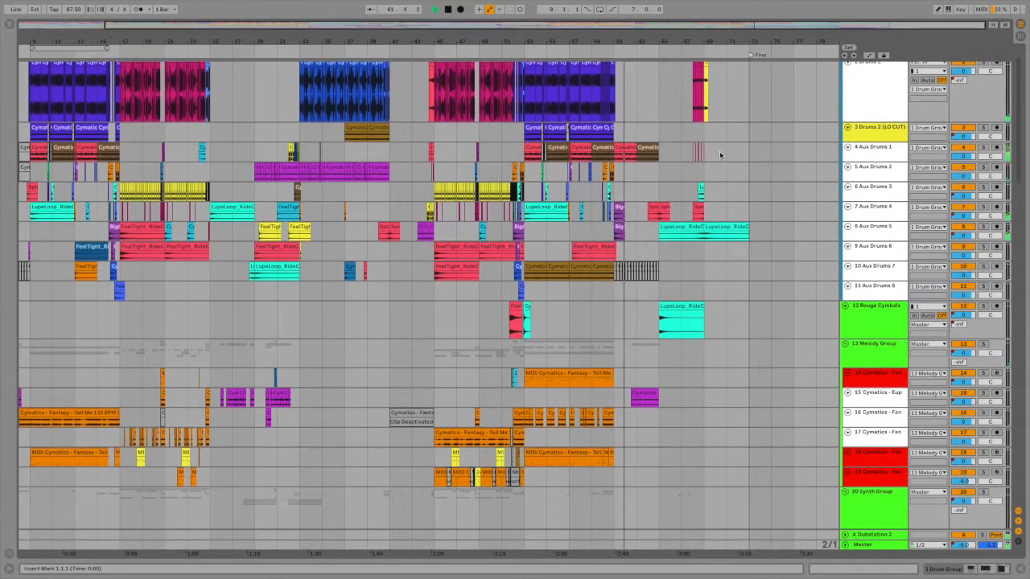
{"action": "scroll", "coordinate": [721, 155], "scroll_direction": "down", "scroll_amount": 6}
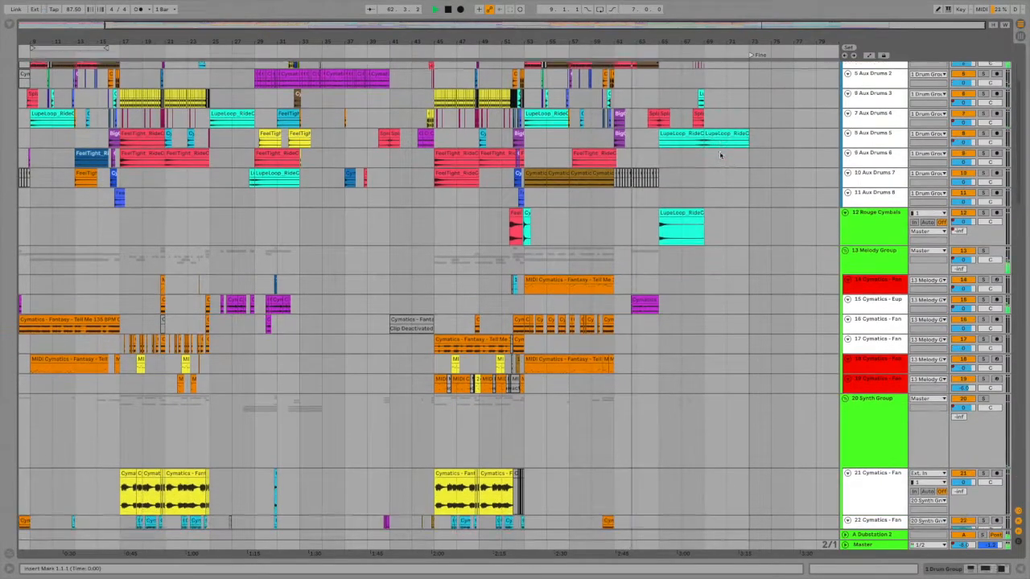
{"action": "scroll", "coordinate": [720, 155], "scroll_direction": "down", "scroll_amount": 5}
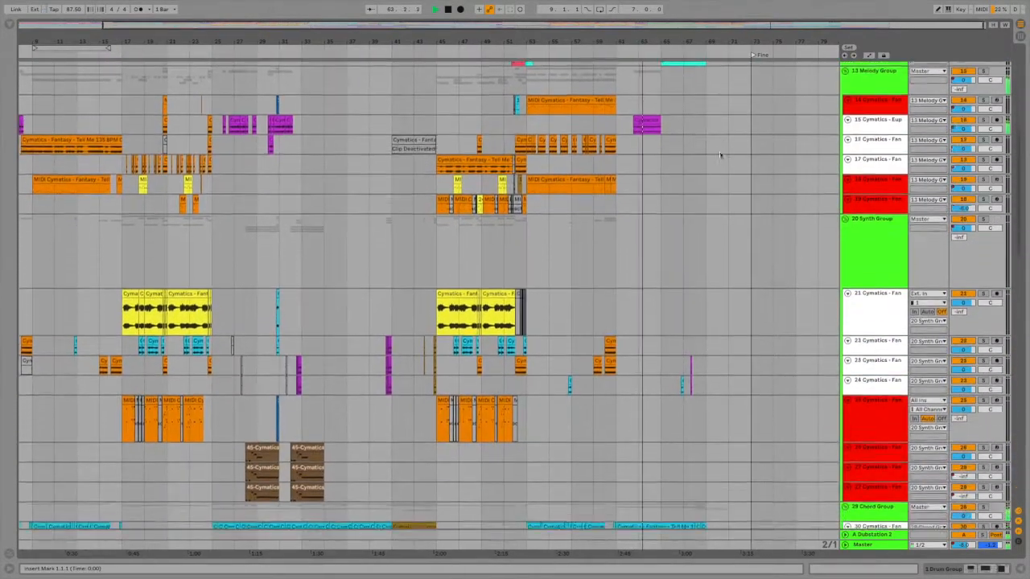
{"action": "scroll", "coordinate": [720, 155], "scroll_direction": "down", "scroll_amount": 7}
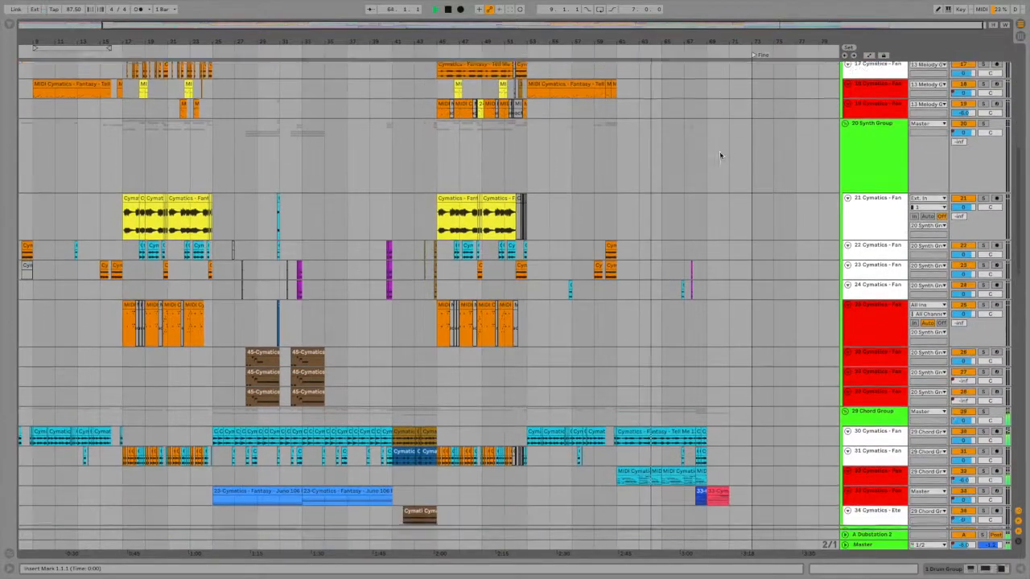
{"action": "scroll", "coordinate": [719, 151], "scroll_direction": "down", "scroll_amount": 8}
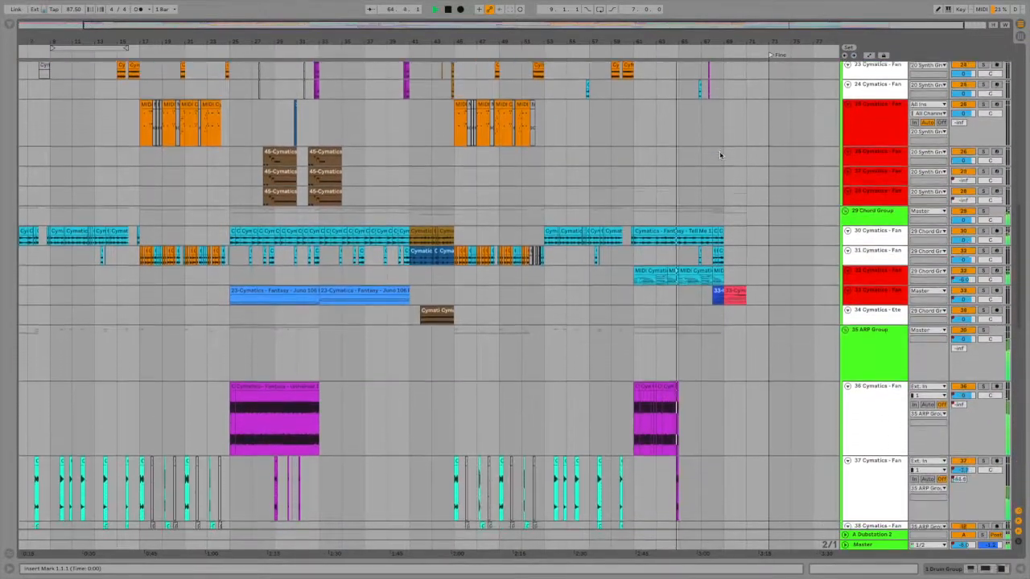
{"action": "scroll", "coordinate": [720, 151], "scroll_direction": "down", "scroll_amount": 20}
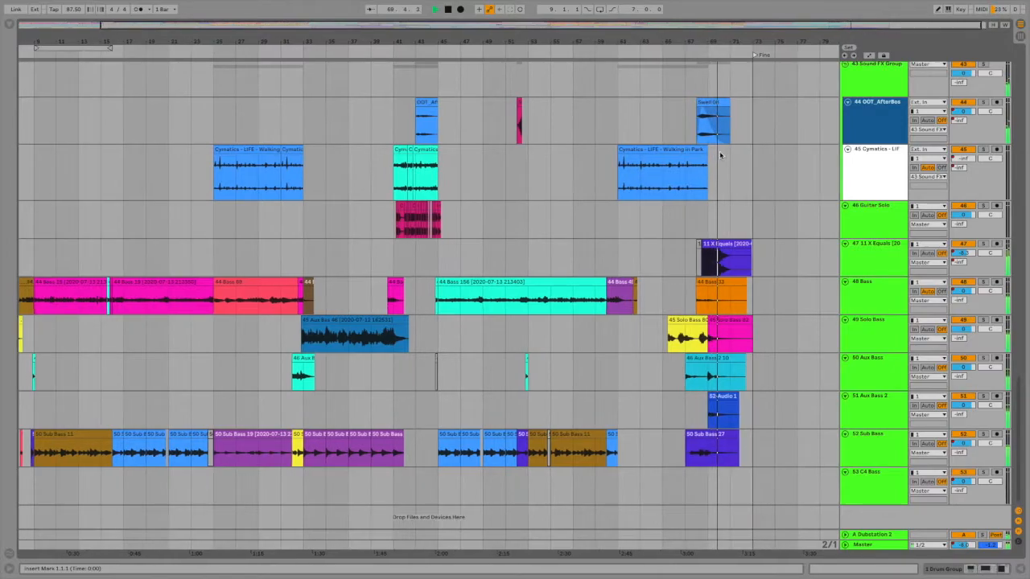
Fit the arrangement to the window's width and height, and stop playback at the end of the song.
{"action": "scroll", "coordinate": [720, 155], "scroll_direction": "left", "scroll_amount": 3}
{"action": "scroll", "coordinate": [719, 152], "scroll_direction": "up", "scroll_amount": 1}
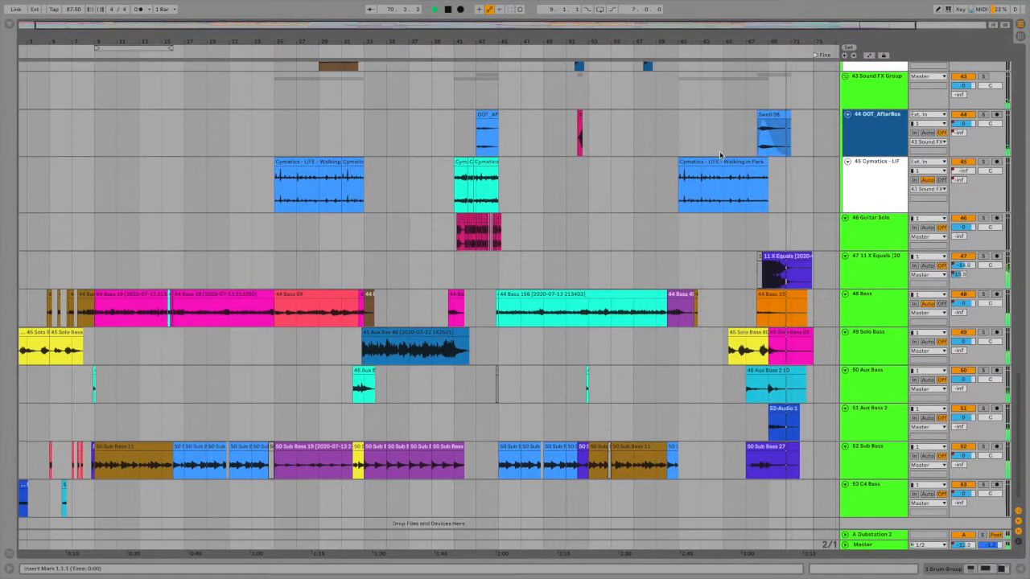
{"action": "key", "text": "w"}
{"action": "key", "text": "h"}
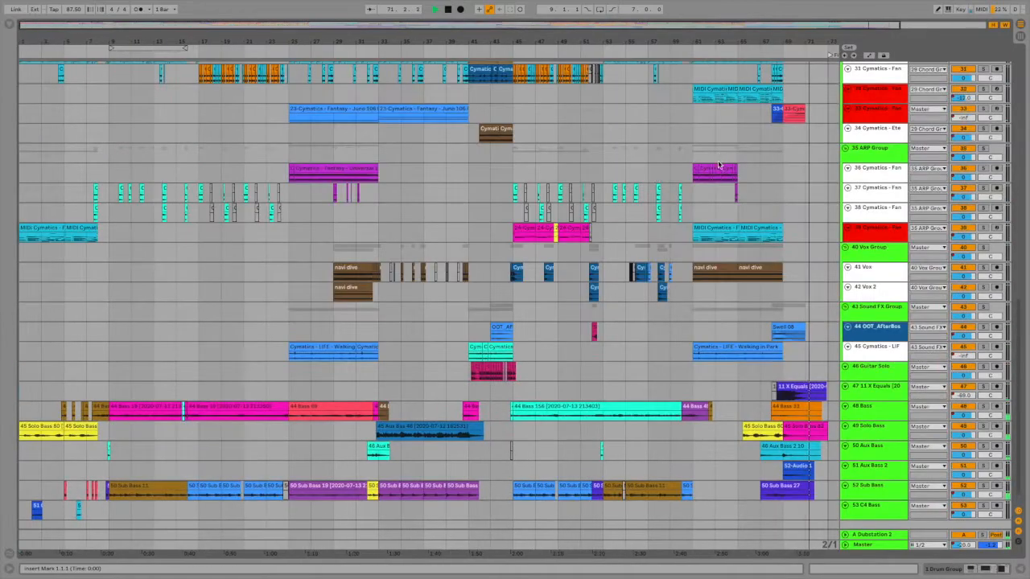
{"action": "key", "text": "space"}
{"action": "scroll", "coordinate": [535, 238], "scroll_direction": "up", "scroll_amount": 10}
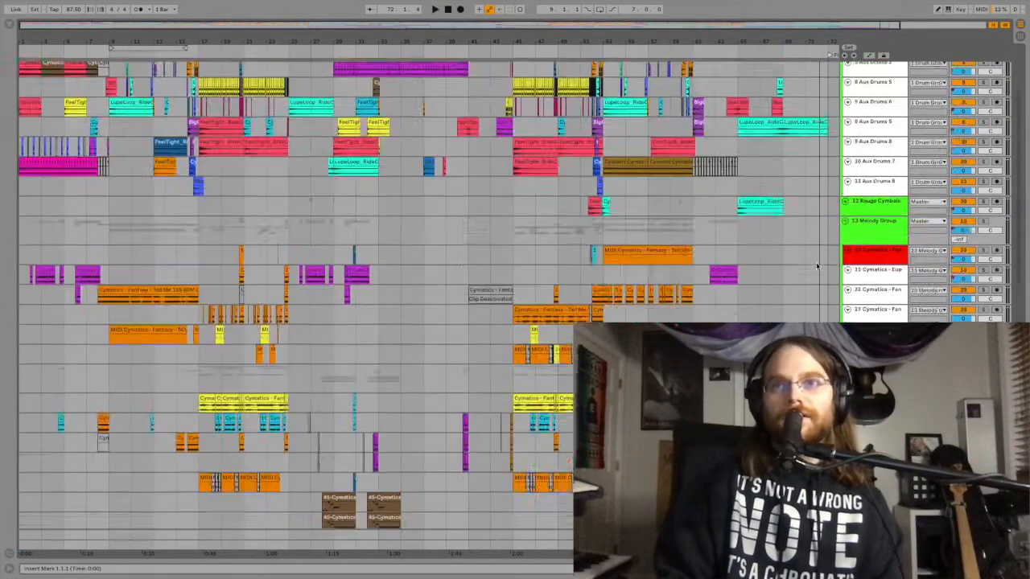
Show the device on the A Dubstation 2 return track, inspect the plug-in's delay settings, and close its window.
{"action": "scroll", "coordinate": [866, 237], "scroll_direction": "down", "scroll_amount": 10}
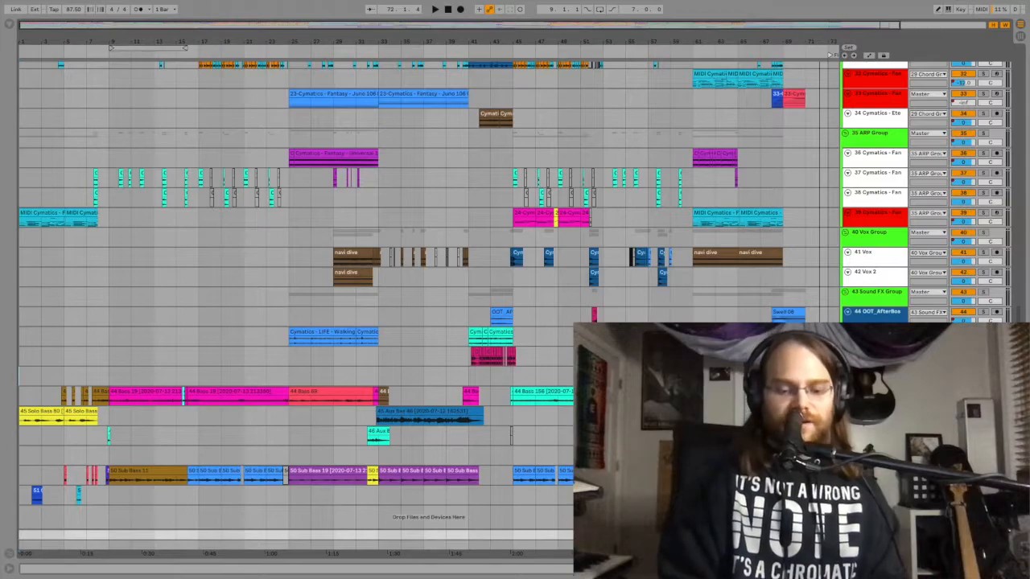
{"action": "key", "text": "shift+Tab"}
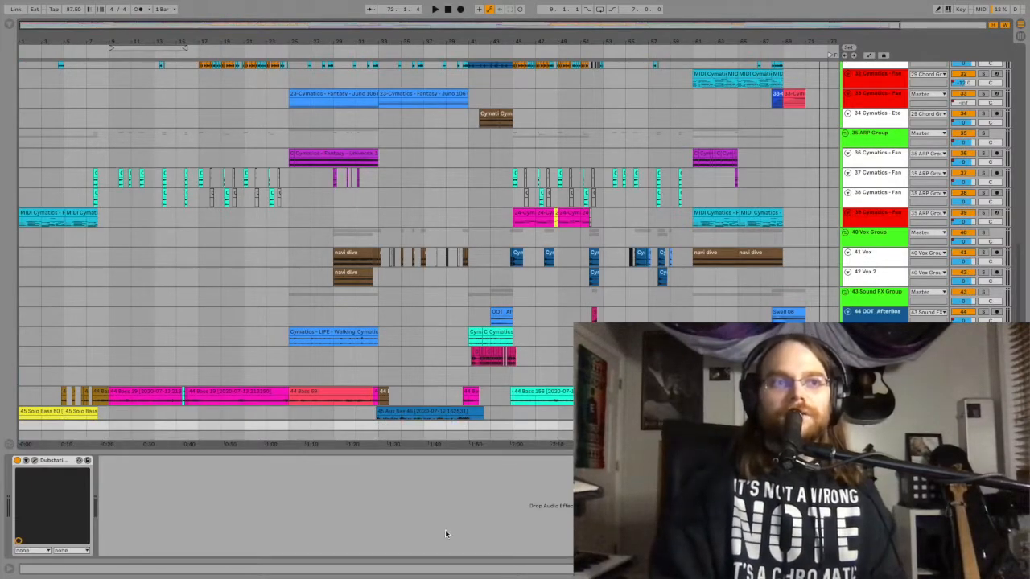
{"action": "left_click", "coordinate": [35, 462]}
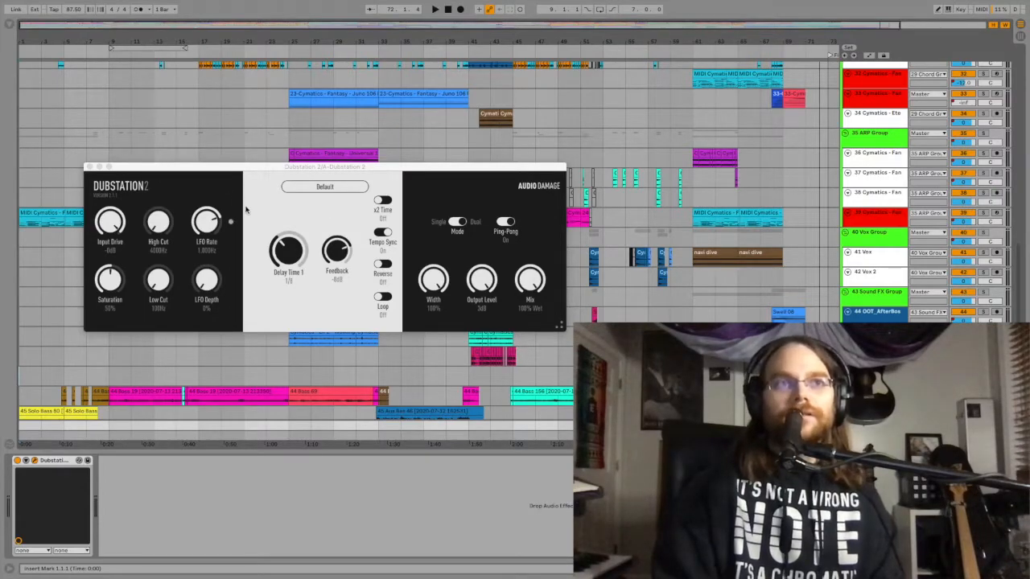
{"action": "left_click", "coordinate": [89, 166]}
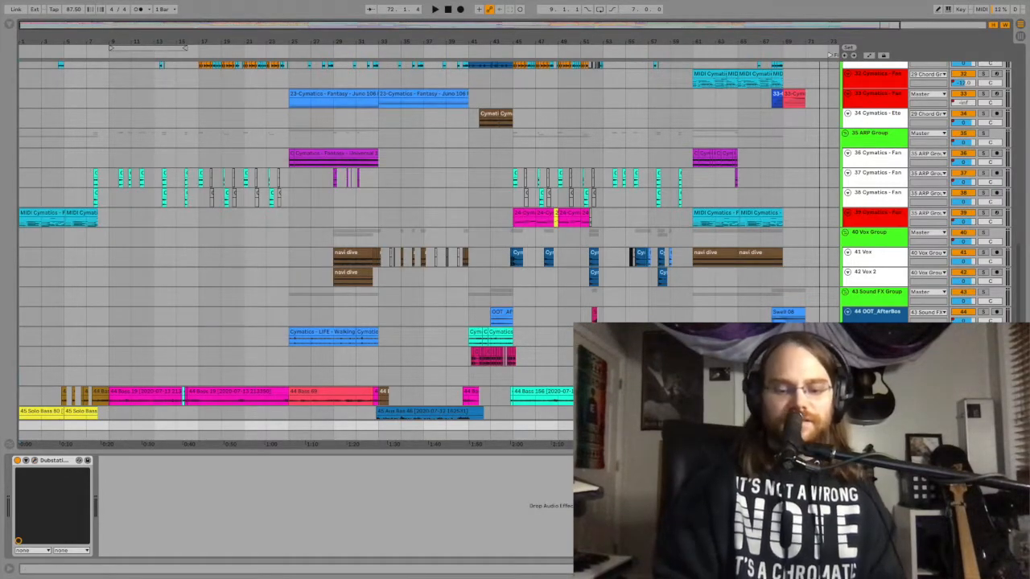
Hide the return track's device view and show the Master track's chain with EQ Eight and Mastering - Gentle Limiter.
{"action": "key", "text": "ctrl+alt+l"}
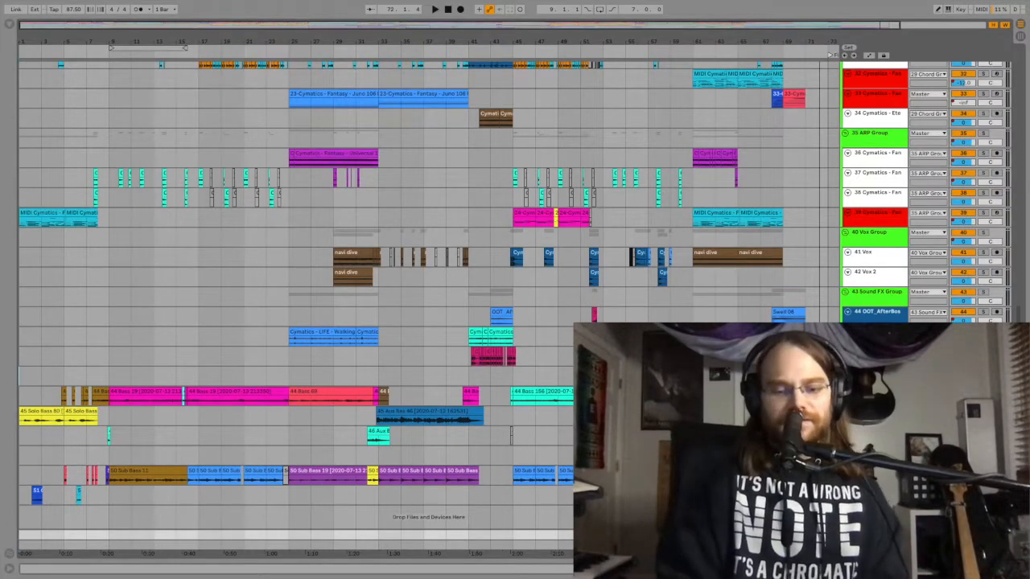
{"action": "key", "text": "ctrl+alt+l"}
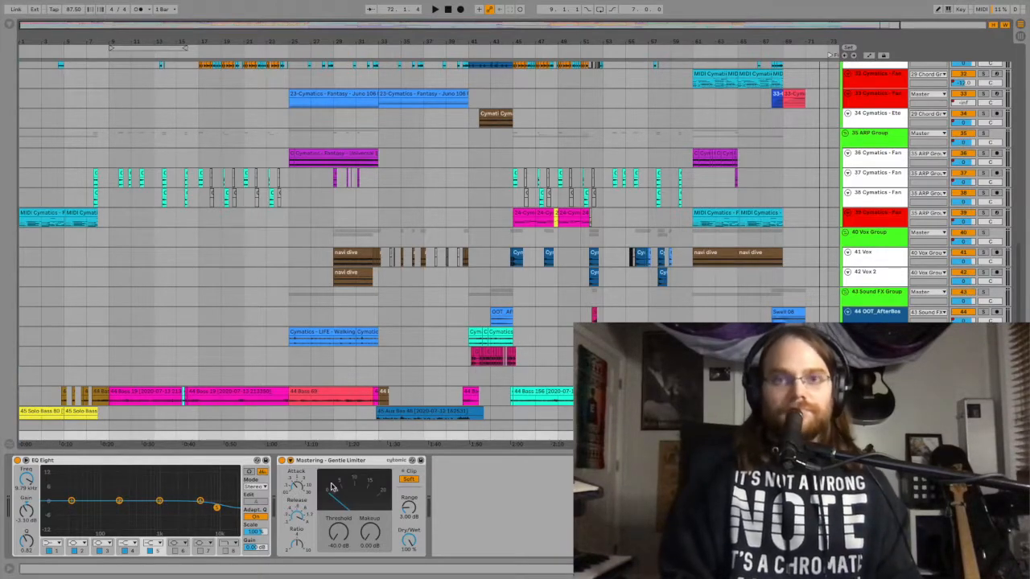
Hide the Master track's device view and show the device on the 4 Aux Drums 1 track.
{"action": "key", "text": "ctrl+alt+l"}
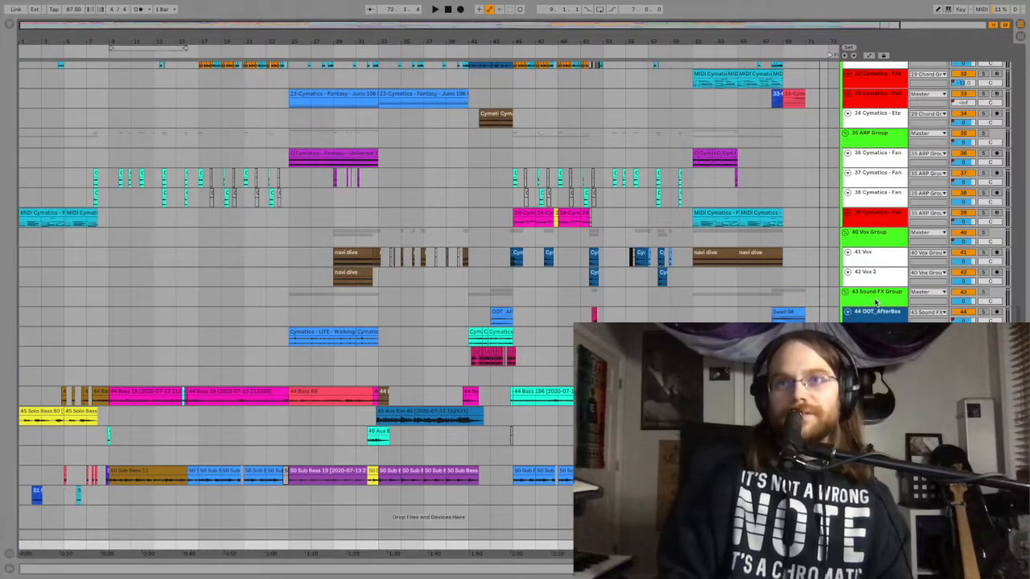
{"action": "scroll", "coordinate": [878, 312], "scroll_direction": "up", "scroll_amount": 15}
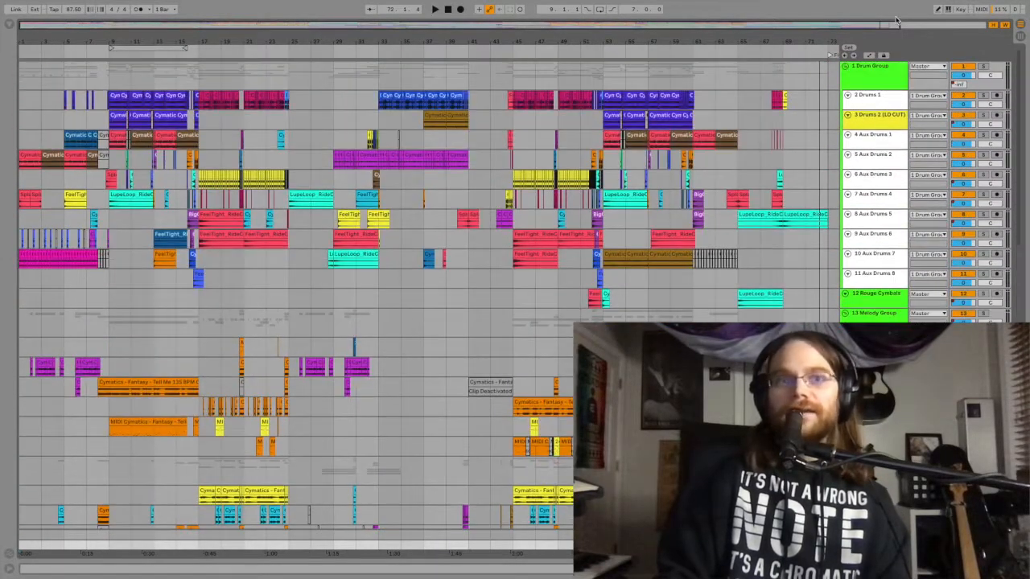
{"action": "left_click", "coordinate": [865, 97]}
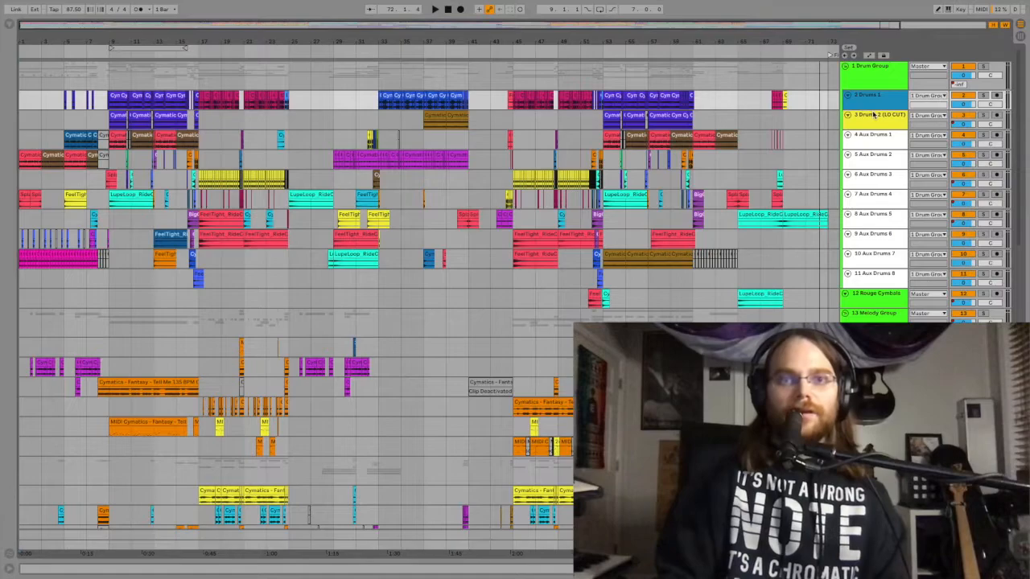
{"action": "key", "text": "ctrl+alt+l"}
{"action": "left_click", "coordinate": [874, 136]}
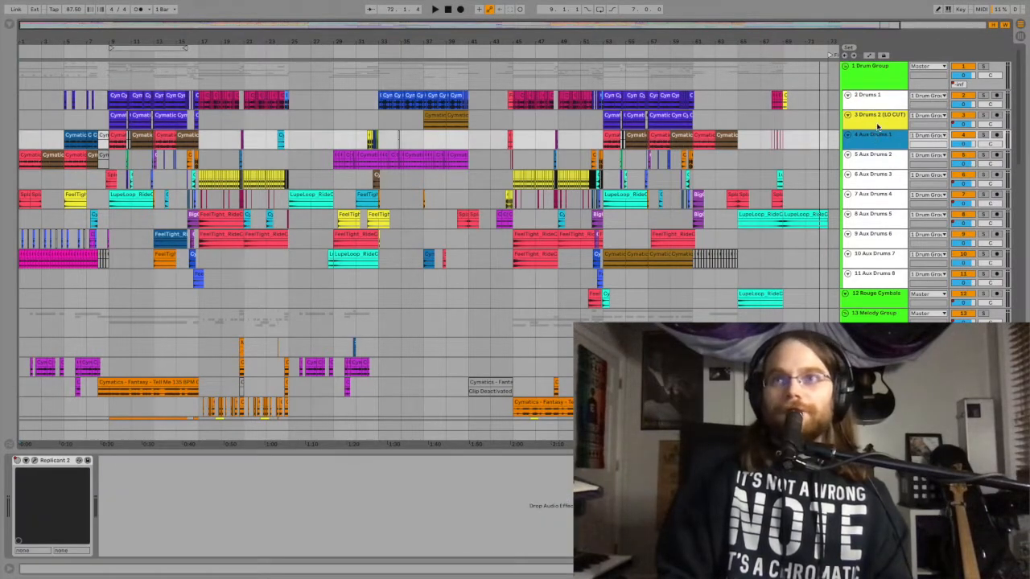
Open the Replicant 2 plug-in window on 4 Aux Drums 1, look over its settings, and close it.
{"action": "scroll", "coordinate": [194, 379], "scroll_direction": "down", "scroll_amount": 1}
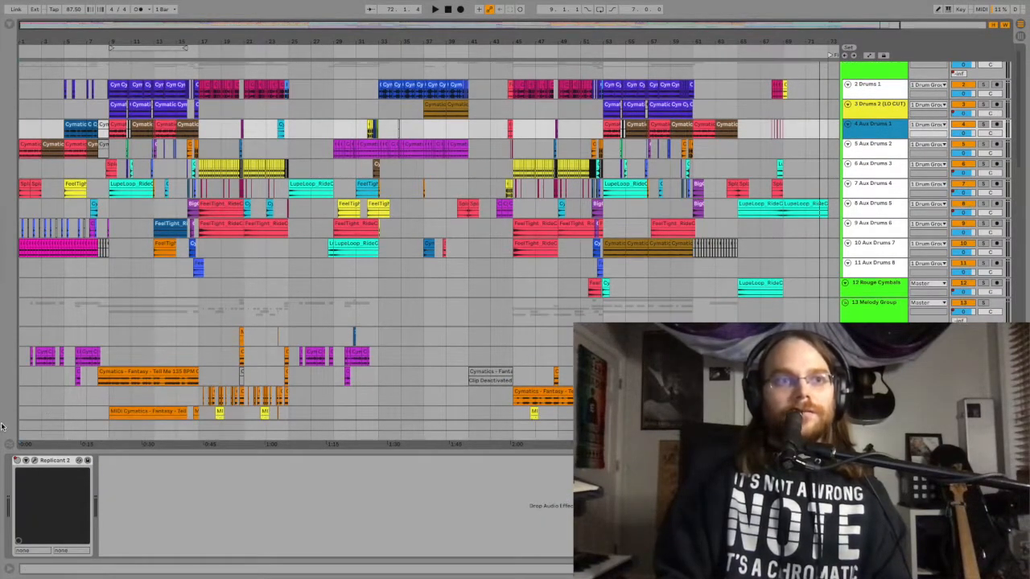
{"action": "left_click", "coordinate": [32, 462]}
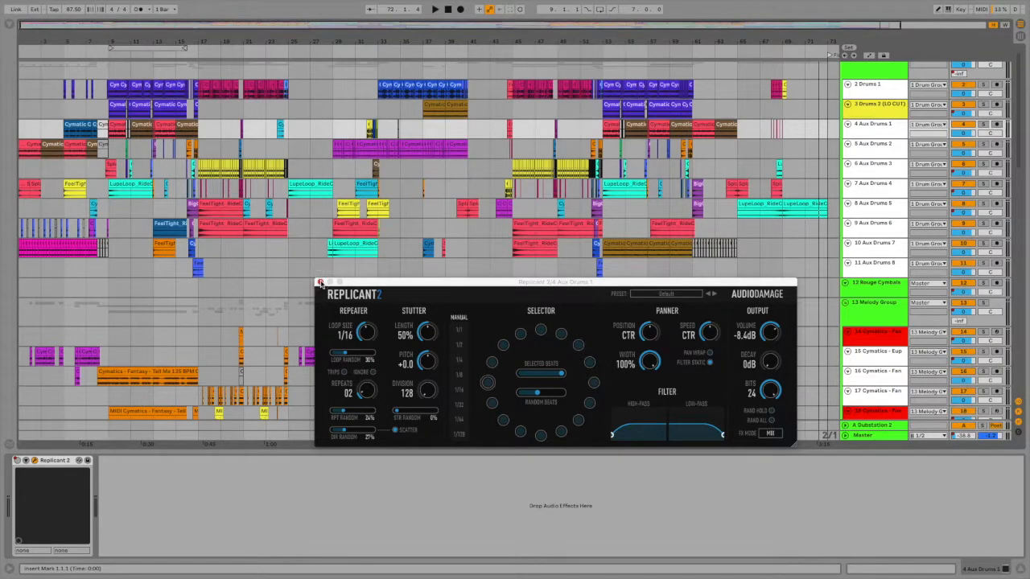
{"action": "left_click", "coordinate": [320, 282]}
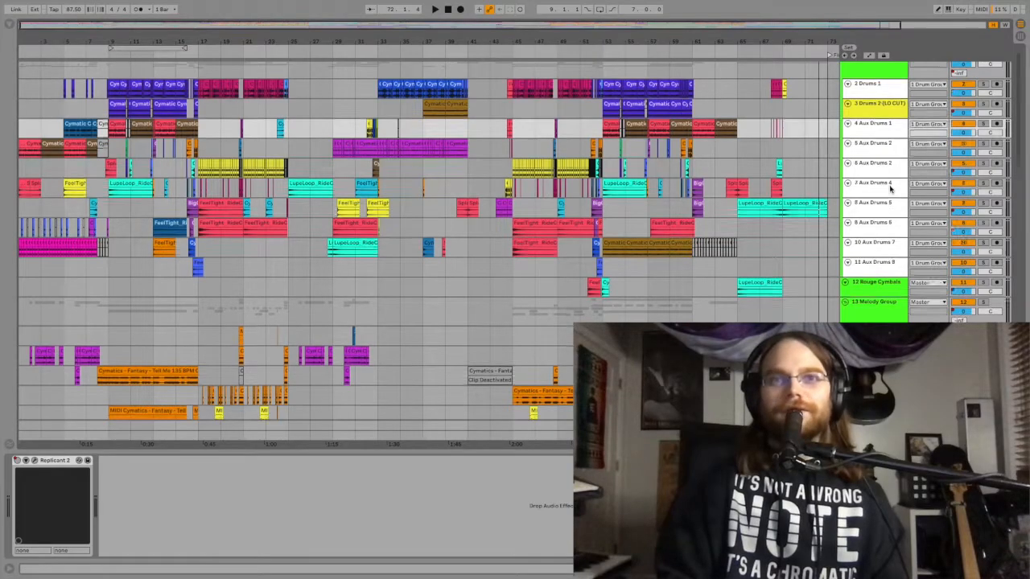
Focus the arrangement on bars 25 to 37 around the Synth Group and play the fill from 30.4.1 on track 22.
{"action": "scroll", "coordinate": [890, 188], "scroll_direction": "down", "scroll_amount": 10}
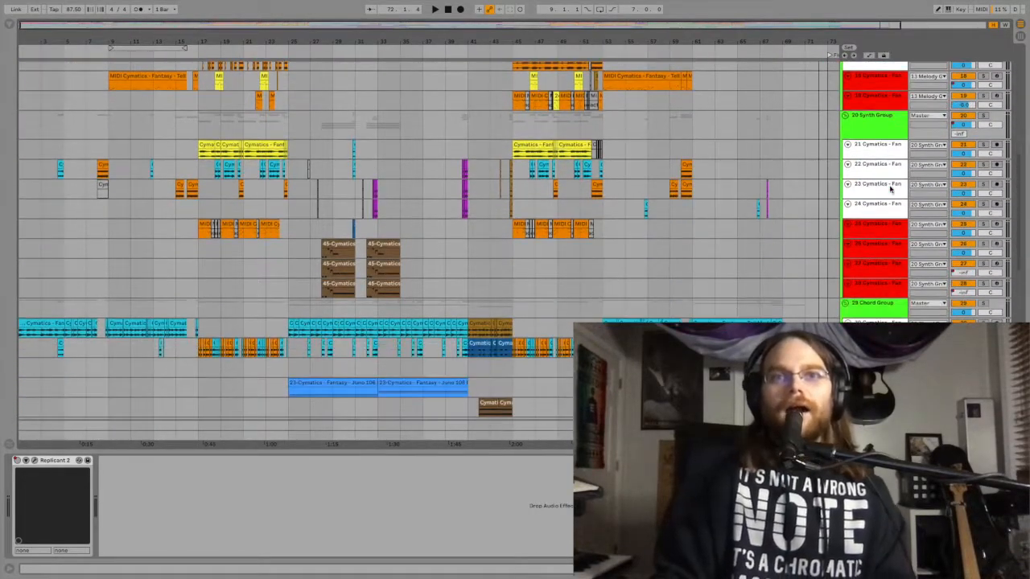
{"action": "scroll", "coordinate": [890, 188], "scroll_direction": "down", "scroll_amount": 8}
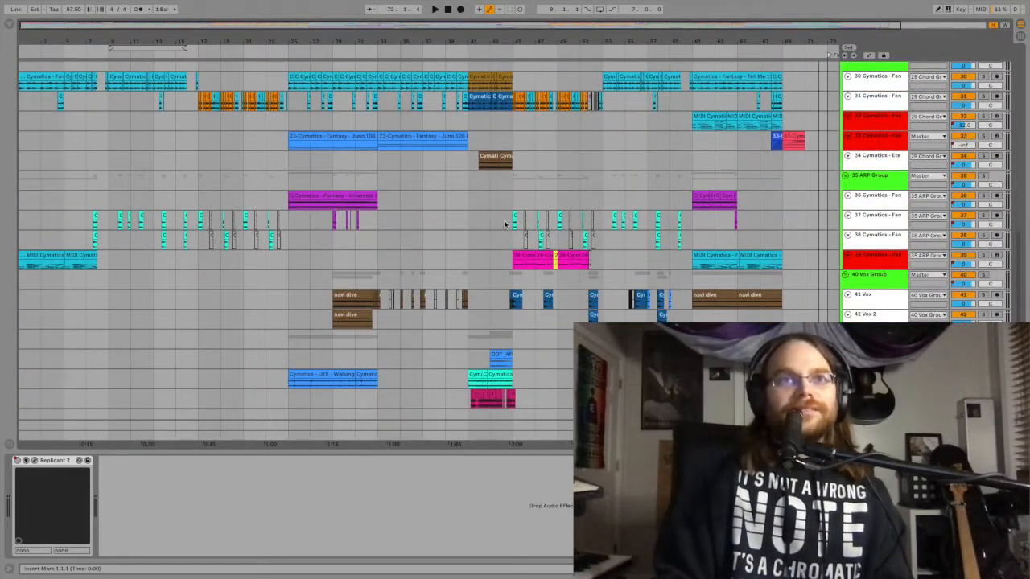
{"action": "scroll", "coordinate": [476, 192], "scroll_direction": "up", "scroll_amount": 10}
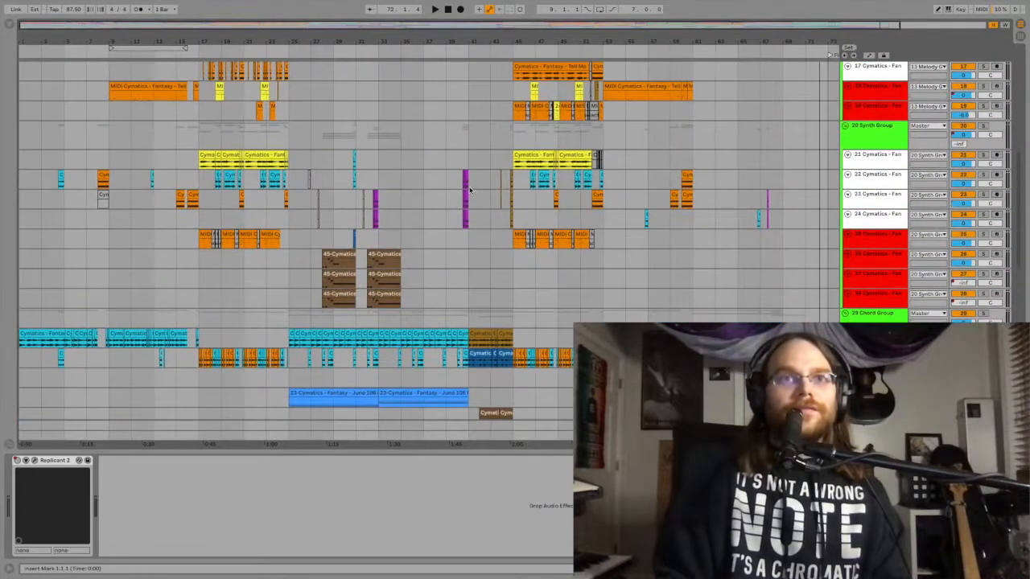
{"action": "left_click_drag", "start_coordinate": [418, 29], "coordinate": [343, 249]}
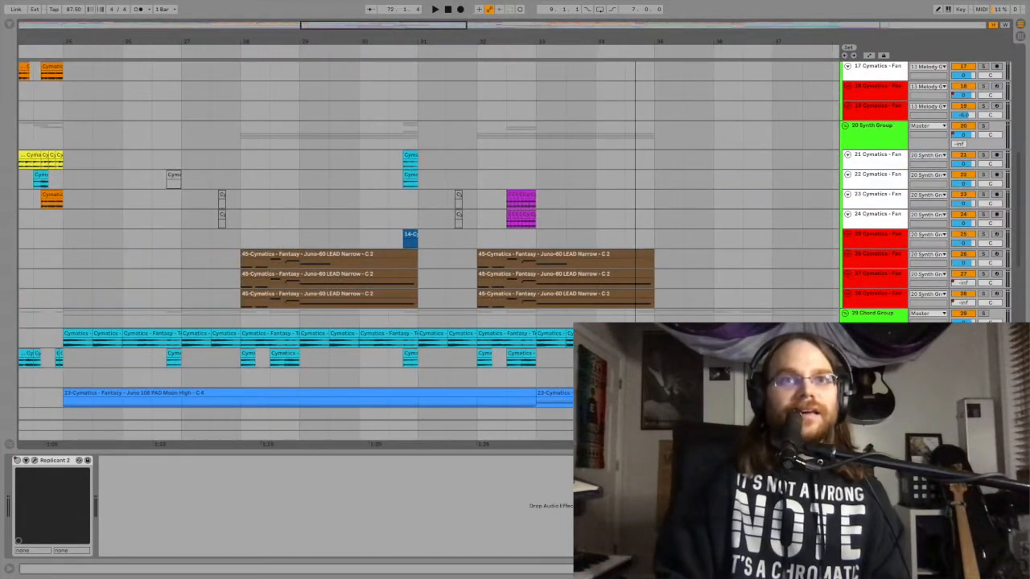
{"action": "left_click", "coordinate": [400, 180]}
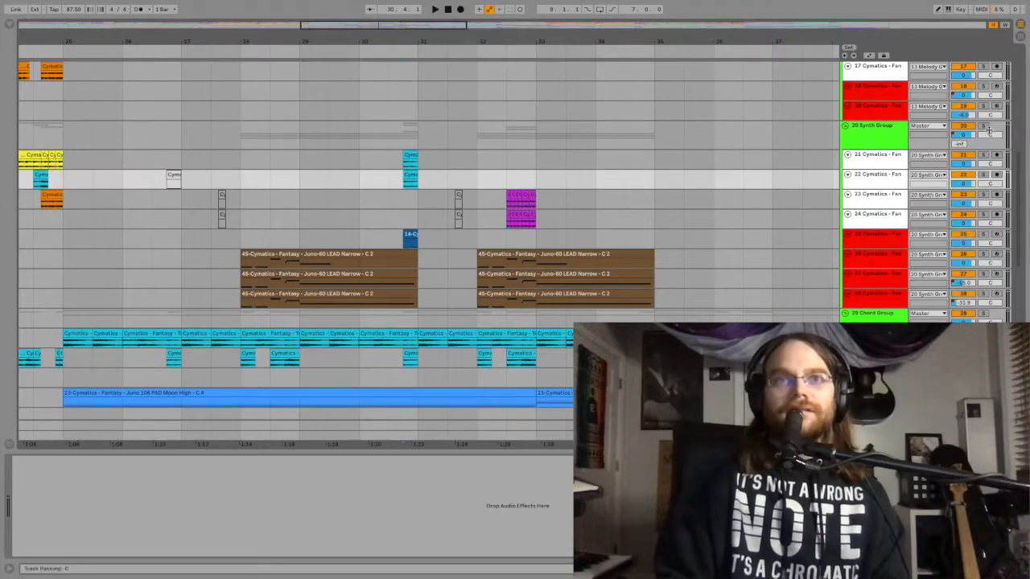
{"action": "key", "text": "space"}
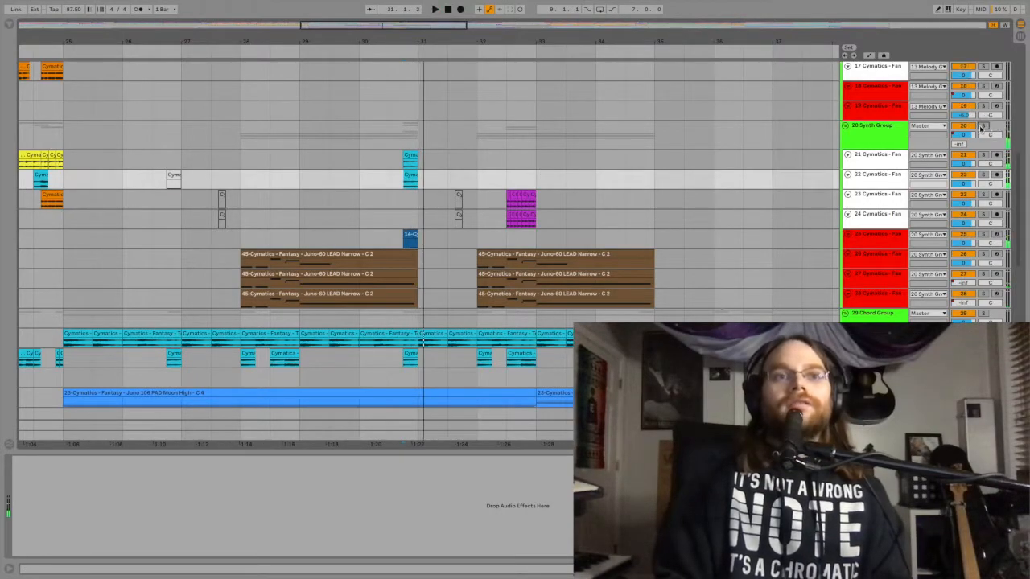
Play the short clip before bar 31 on track 21 and compare its sample settings with those of the clip on track 22.
{"action": "left_click", "coordinate": [412, 158]}
{"action": "key", "text": "space"}
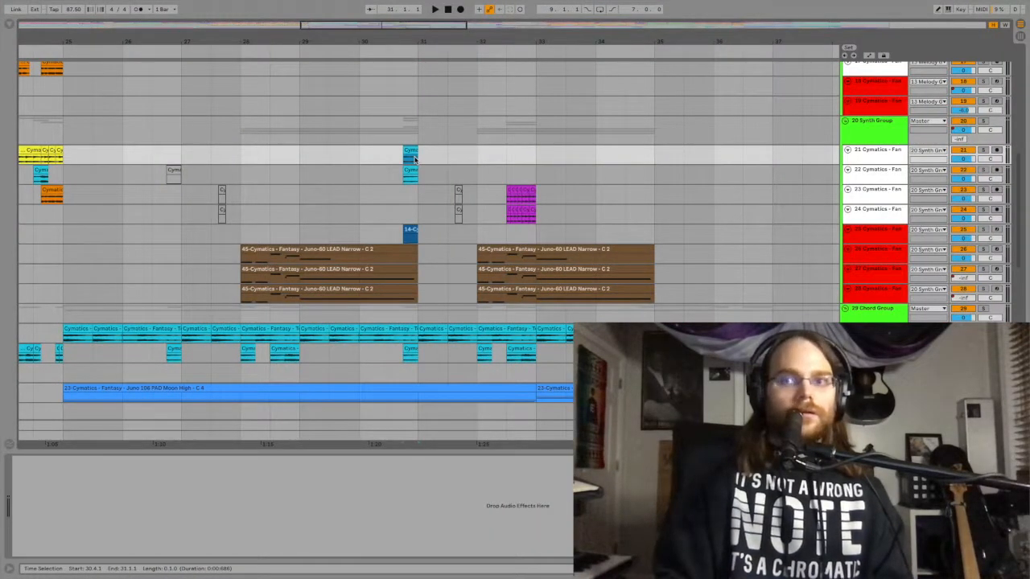
{"action": "key", "text": "shift+Tab"}
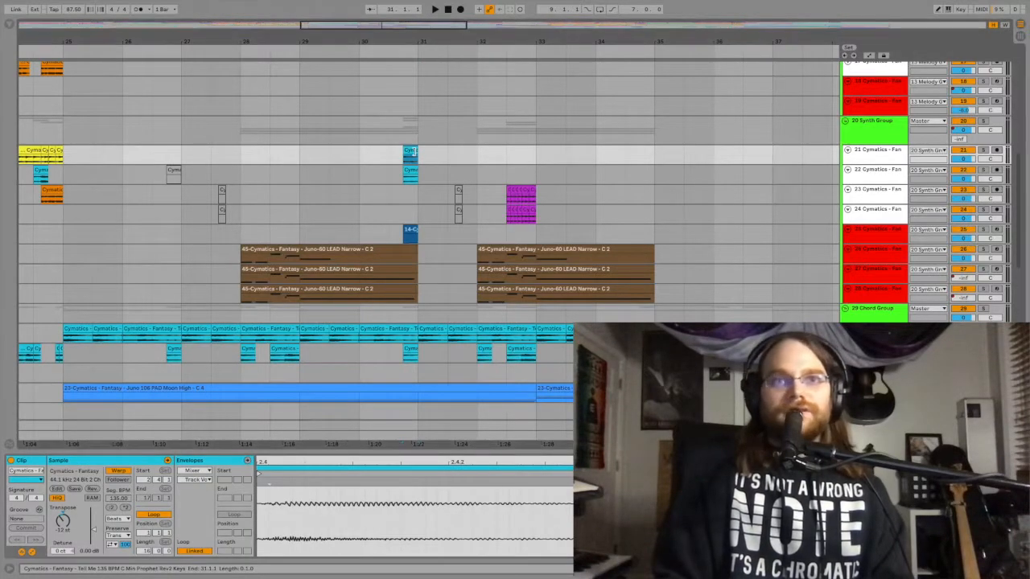
{"action": "left_click", "coordinate": [412, 171]}
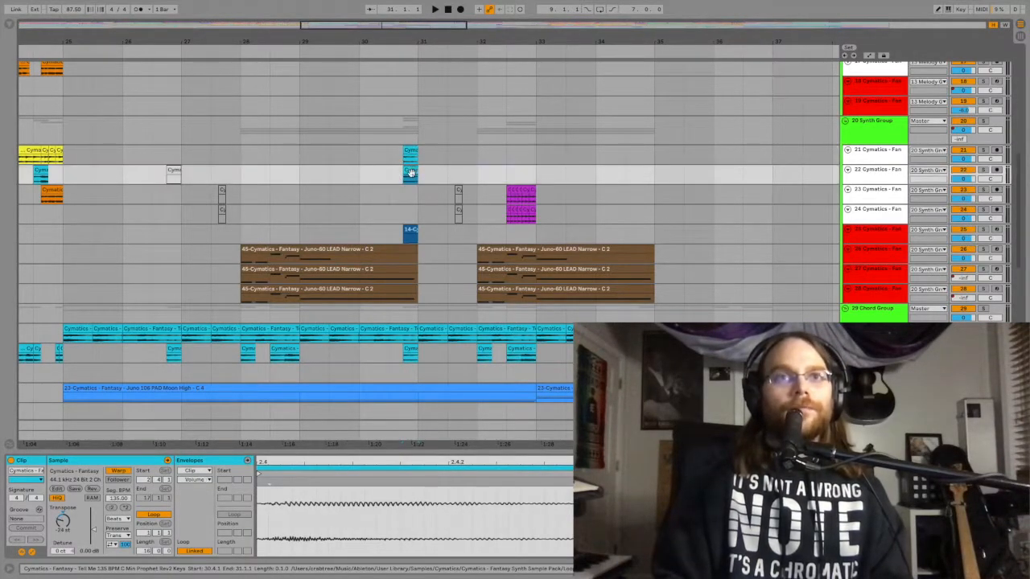
{"action": "left_click", "coordinate": [408, 149]}
{"action": "left_click", "coordinate": [413, 170]}
Place the insert mark at 30.3.1 on track 34 and play the transition into bar 31.
{"action": "scroll", "coordinate": [421, 226], "scroll_direction": "down", "scroll_amount": 5}
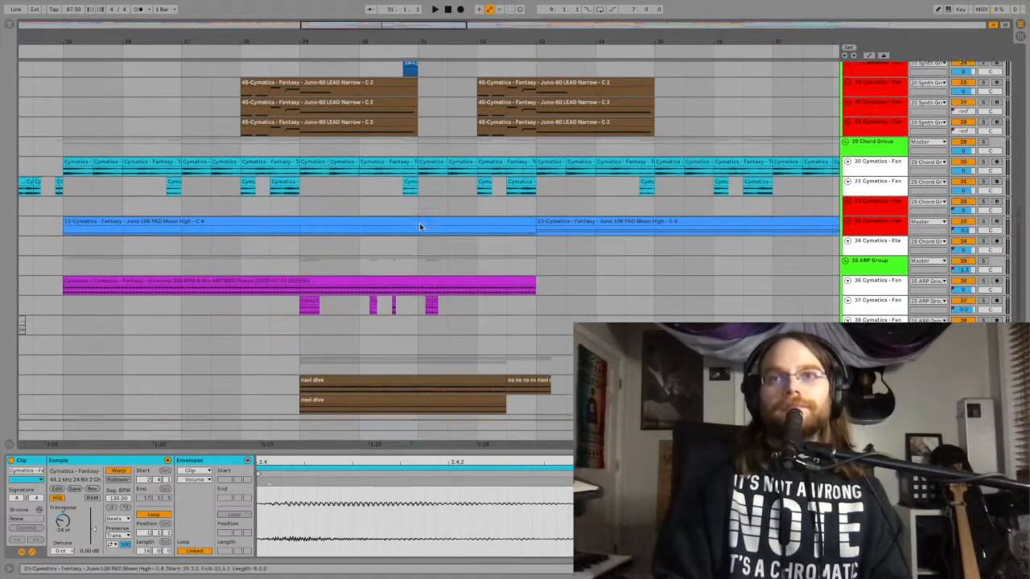
{"action": "scroll", "coordinate": [513, 195], "scroll_direction": "up", "scroll_amount": 4}
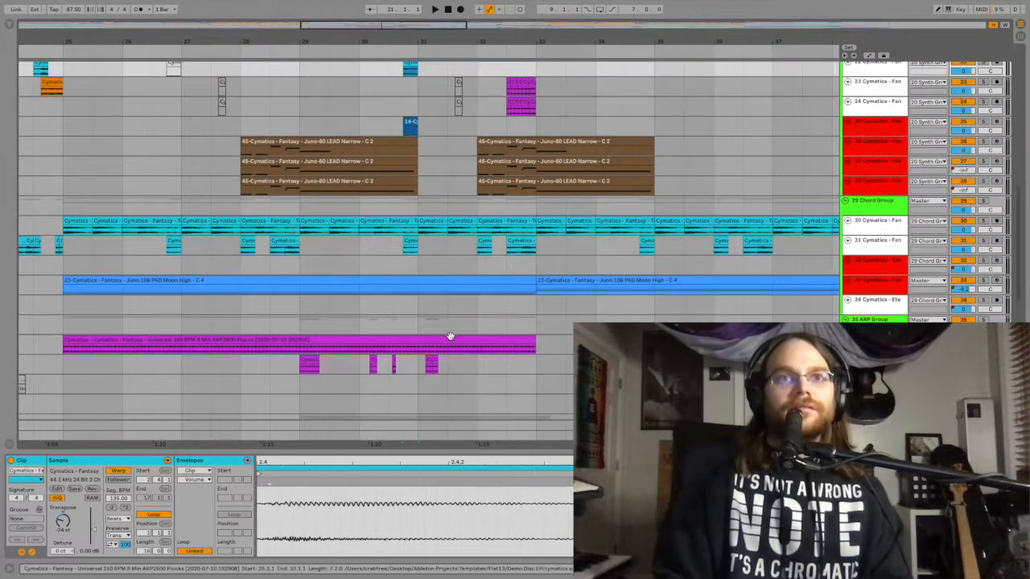
{"action": "left_click", "coordinate": [390, 306]}
{"action": "scroll", "coordinate": [391, 310], "scroll_direction": "left", "scroll_amount": 1}
{"action": "key", "text": "space"}
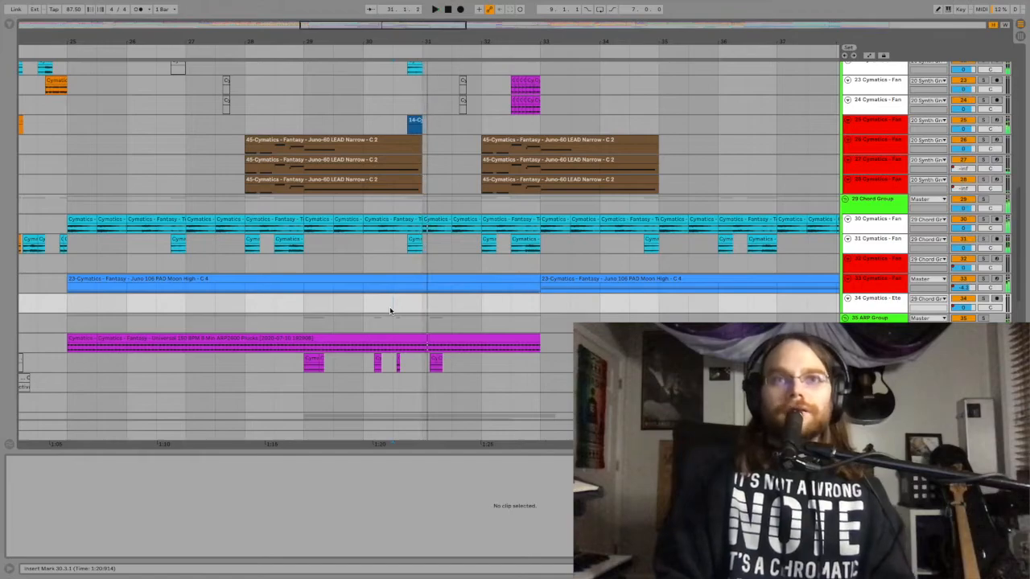
Place the insert mark at 43.3.1 on track 23 and play the short Synth Group fills leading to bar 44.
{"action": "scroll", "coordinate": [391, 313], "scroll_direction": "up", "scroll_amount": 15}
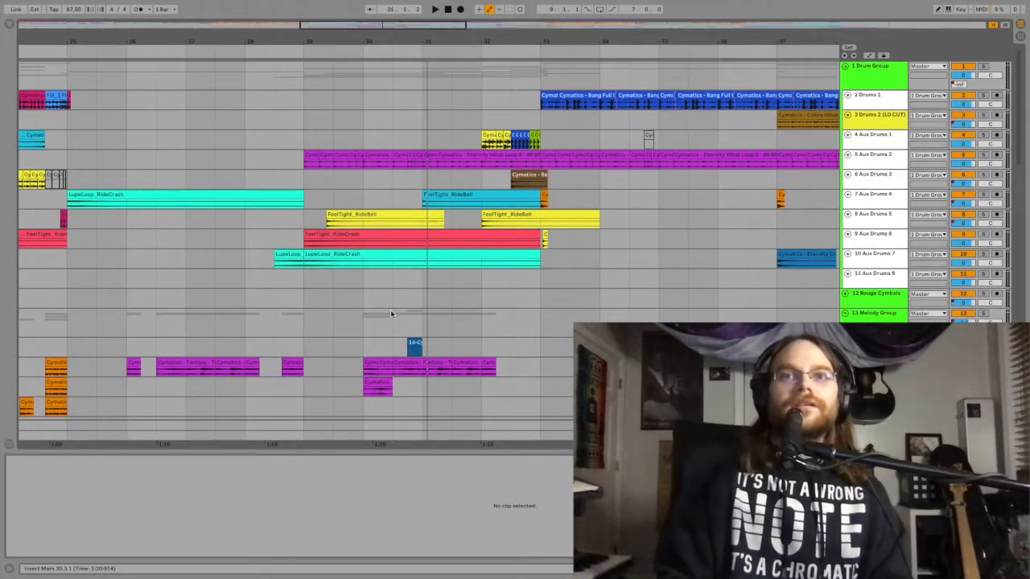
{"action": "scroll", "coordinate": [391, 312], "scroll_direction": "right", "scroll_amount": 10}
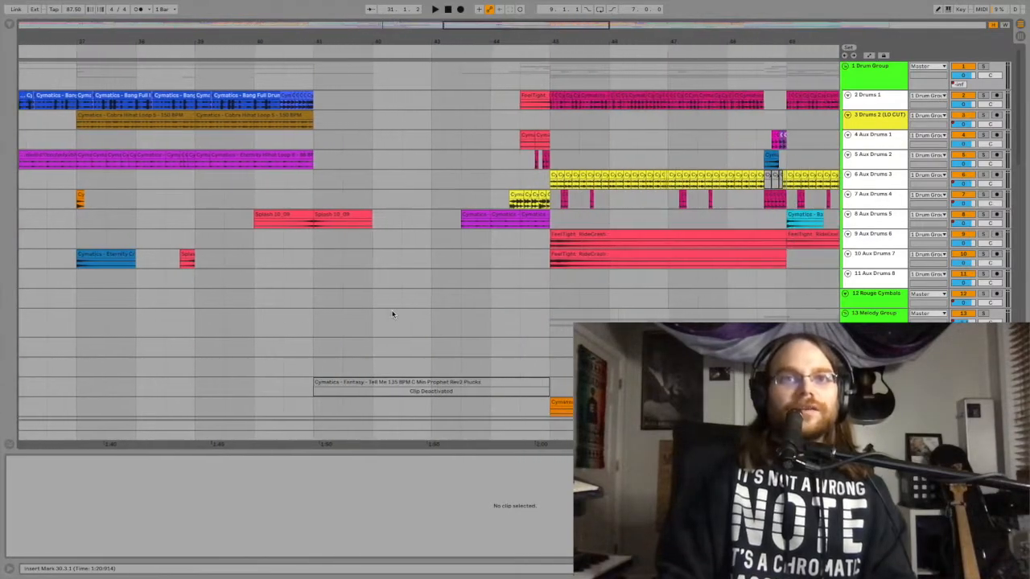
{"action": "scroll", "coordinate": [392, 314], "scroll_direction": "down", "scroll_amount": 14}
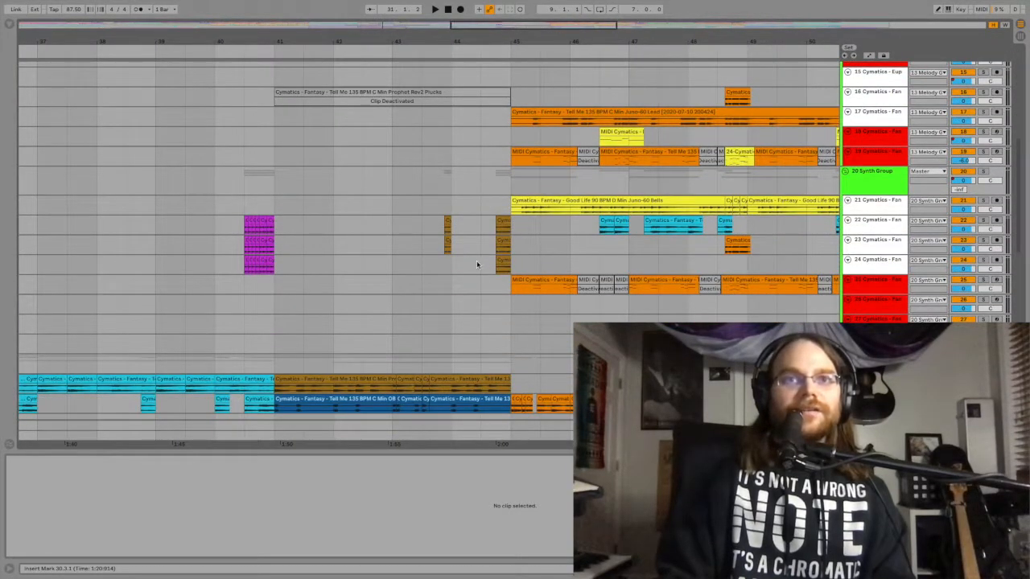
{"action": "left_click", "coordinate": [425, 249]}
{"action": "key", "text": "space"}
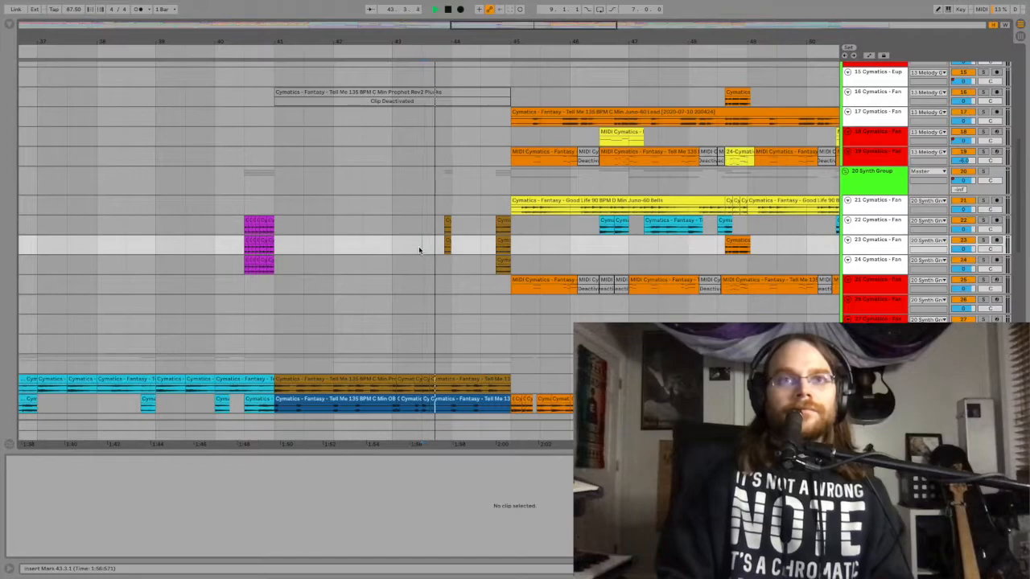
{"action": "key", "text": "space"}
Examine how short clips and fills are spread across the Melody, Synth, Chord and ARP groups from bar 15 to the song's ending.
{"action": "scroll", "coordinate": [331, 215], "scroll_direction": "left", "scroll_amount": 10}
{"action": "scroll", "coordinate": [331, 215], "scroll_direction": "up", "scroll_amount": 2}
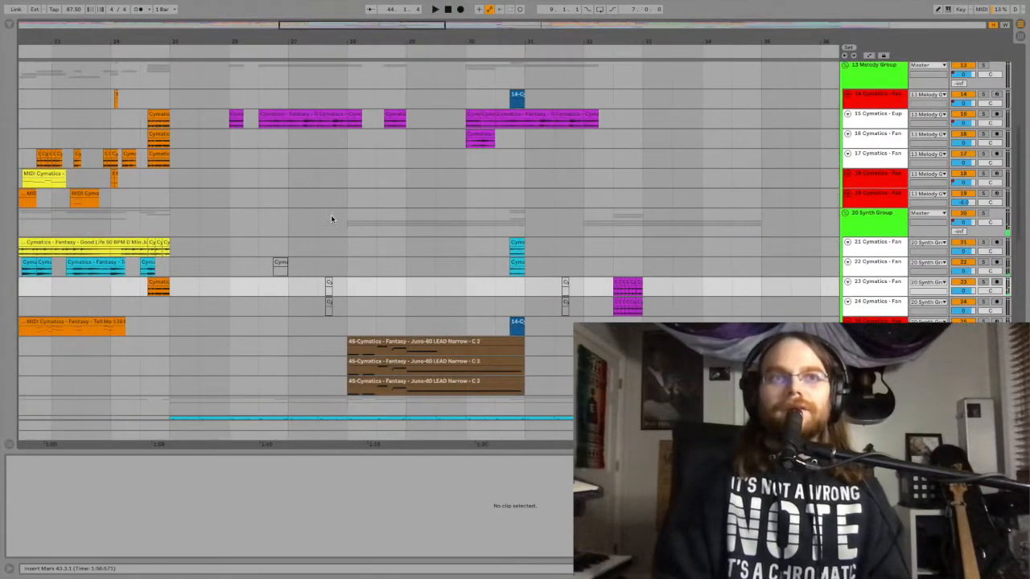
{"action": "scroll", "coordinate": [332, 219], "scroll_direction": "left", "scroll_amount": 4}
{"action": "scroll", "coordinate": [333, 218], "scroll_direction": "up", "scroll_amount": 1}
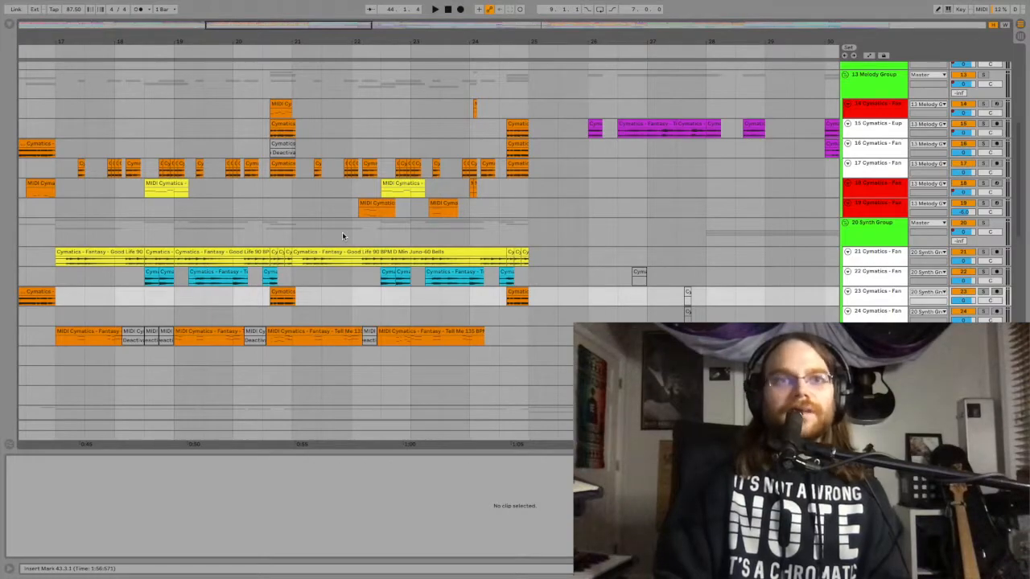
{"action": "scroll", "coordinate": [297, 314], "scroll_direction": "down", "scroll_amount": 5}
{"action": "scroll", "coordinate": [297, 314], "scroll_direction": "left", "scroll_amount": 2}
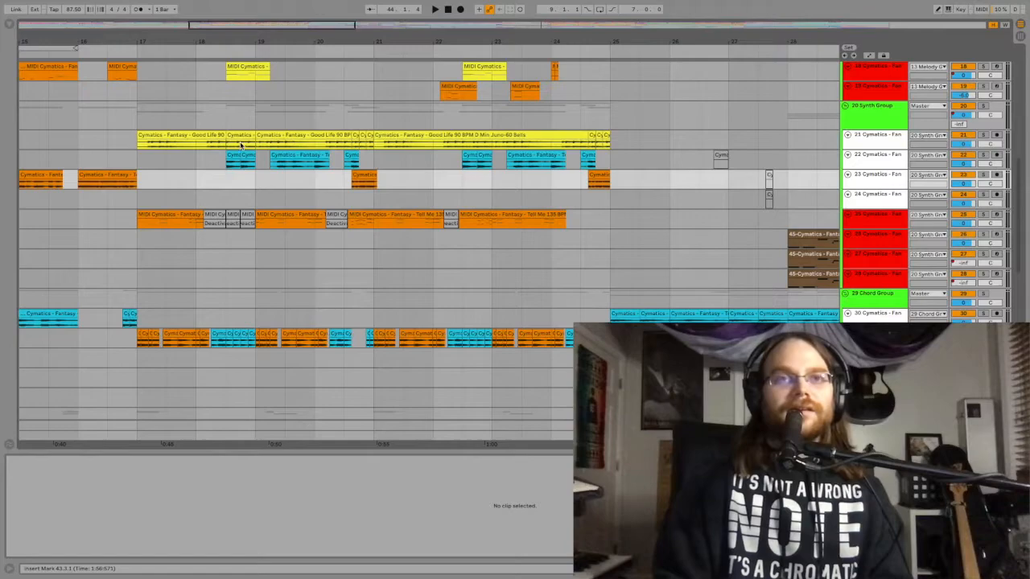
{"action": "scroll", "coordinate": [338, 145], "scroll_direction": "up", "scroll_amount": 10}
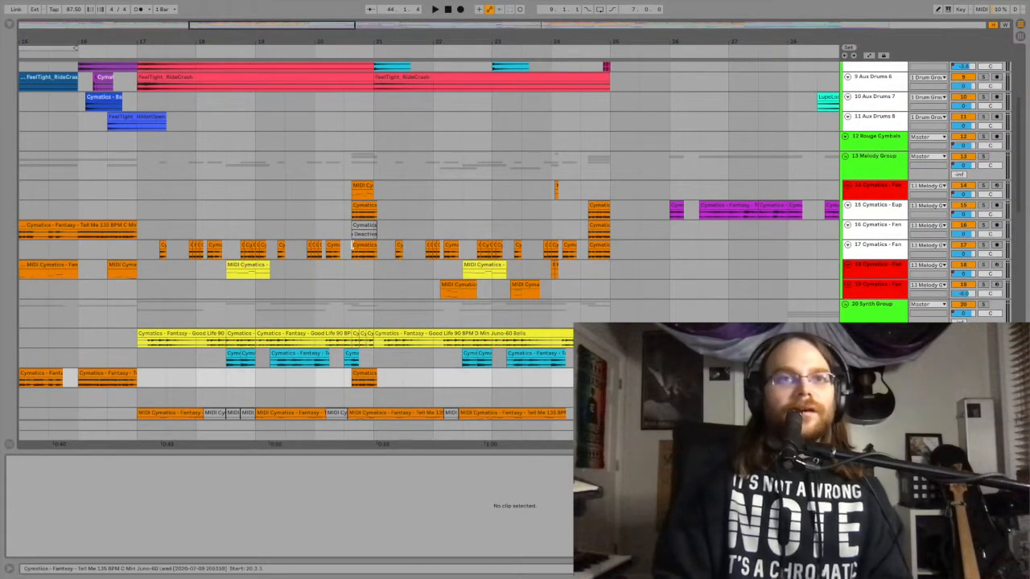
{"action": "scroll", "coordinate": [380, 208], "scroll_direction": "down", "scroll_amount": 15}
{"action": "scroll", "coordinate": [351, 248], "scroll_direction": "right", "scroll_amount": 15}
{"action": "scroll", "coordinate": [351, 248], "scroll_direction": "up", "scroll_amount": 10}
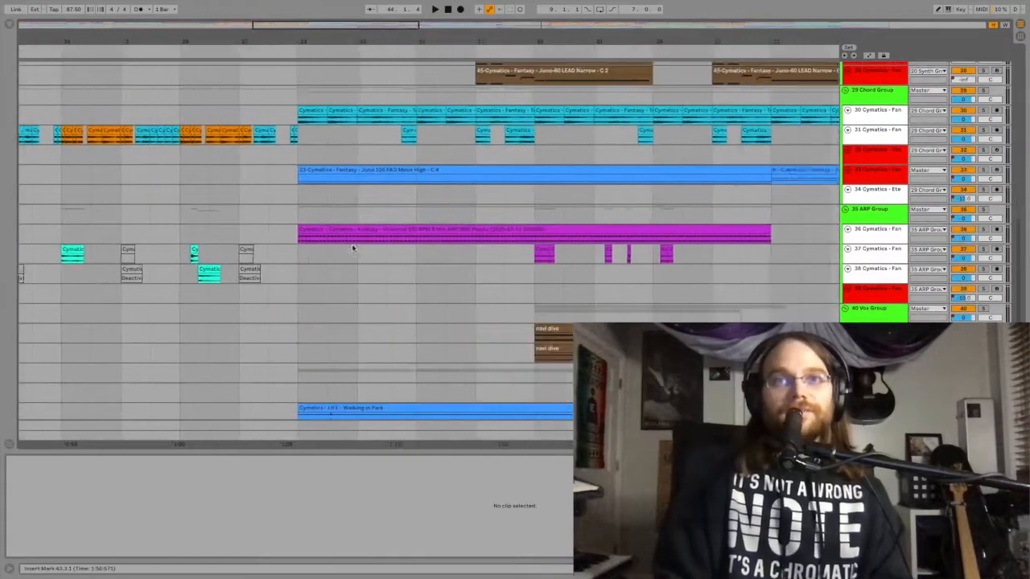
{"action": "scroll", "coordinate": [350, 248], "scroll_direction": "up", "scroll_amount": 12}
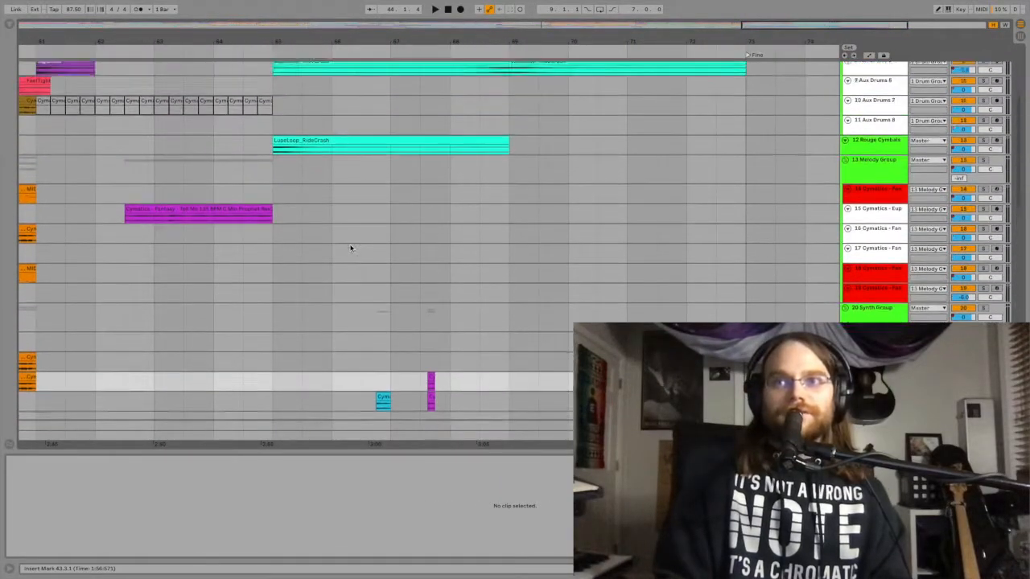
Select the 12 Rouge Cymbals track, fit bars 44 to 69 in view, and play from just before its first crash near bar 52.
{"action": "left_click", "coordinate": [866, 290]}
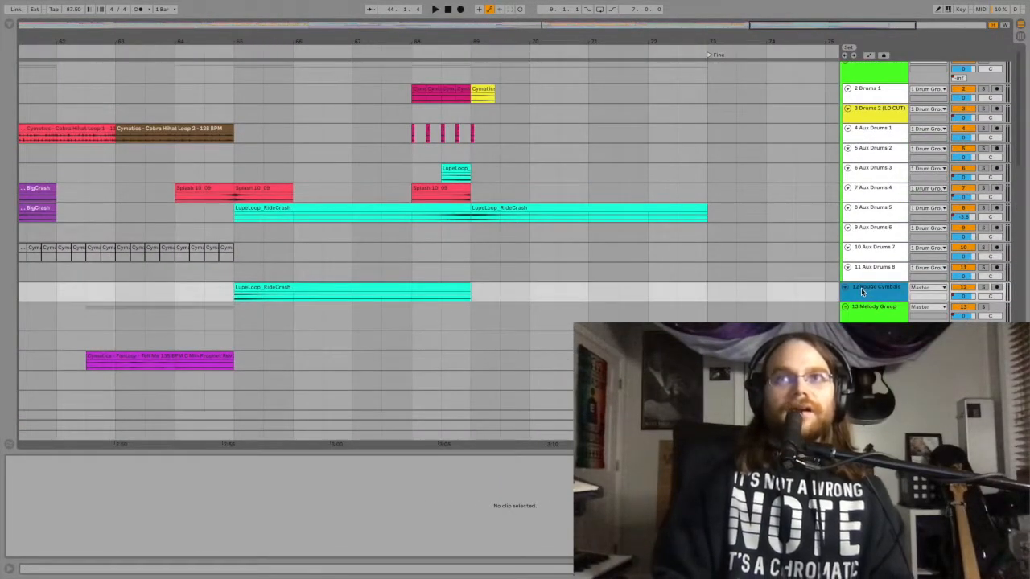
{"action": "left_click_drag", "start_coordinate": [767, 26], "coordinate": [568, 29]}
{"action": "left_click", "coordinate": [285, 290]}
{"action": "key", "text": "space"}
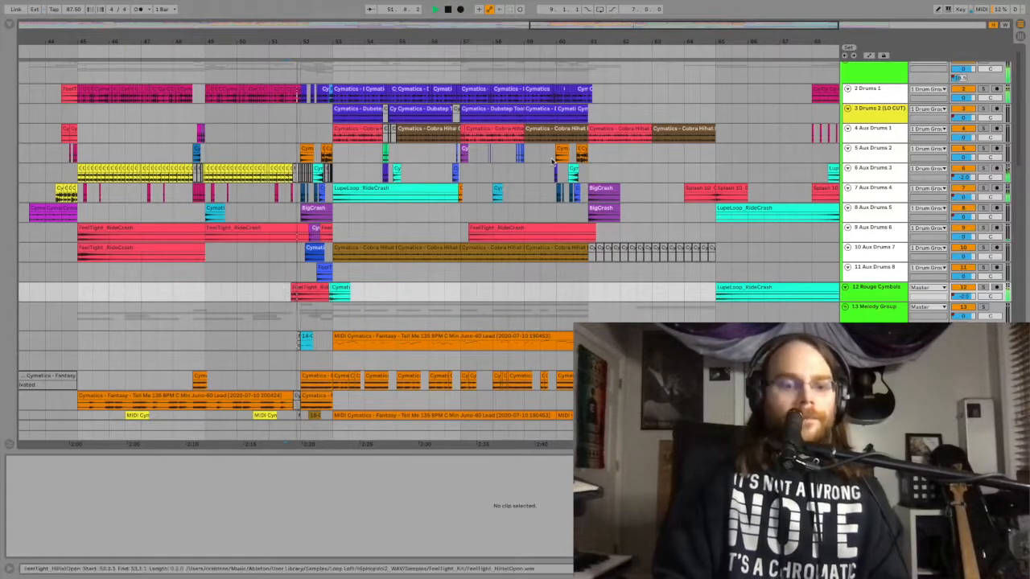
Select the Drum Group during playback, switch the detail view off and on, and stop with the insert mark at 54.3.1.
{"action": "left_click", "coordinate": [875, 69]}
{"action": "key", "text": "ctrl+alt+l"}
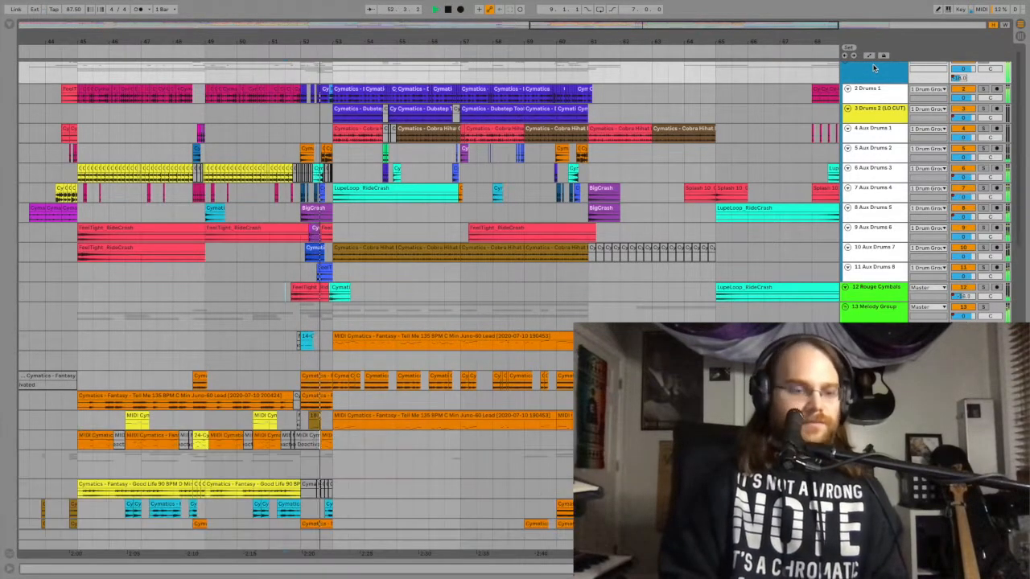
{"action": "key", "text": "ctrl+alt+l"}
{"action": "key", "text": "super+Tab"}
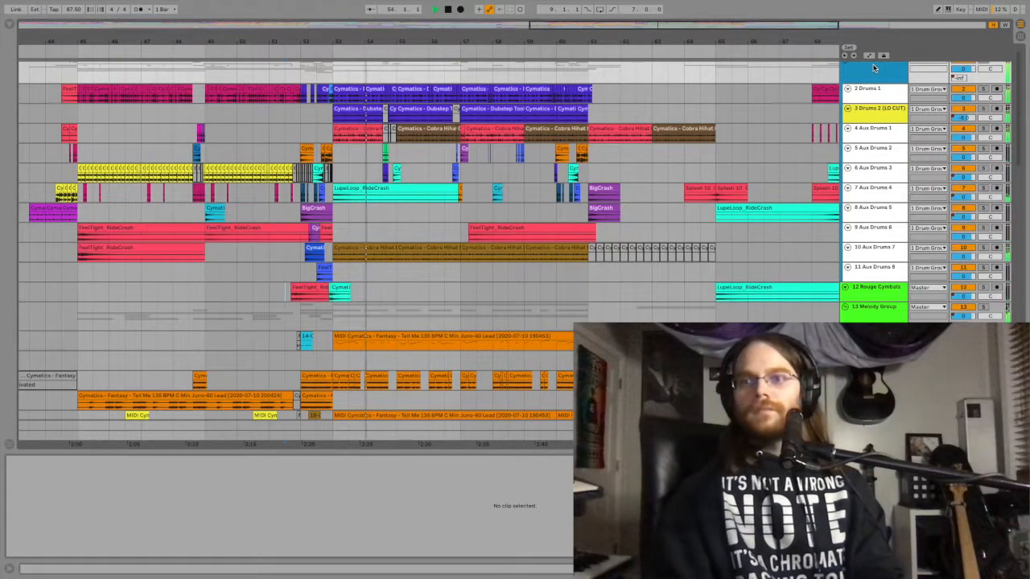
{"action": "key", "text": "super+z"}
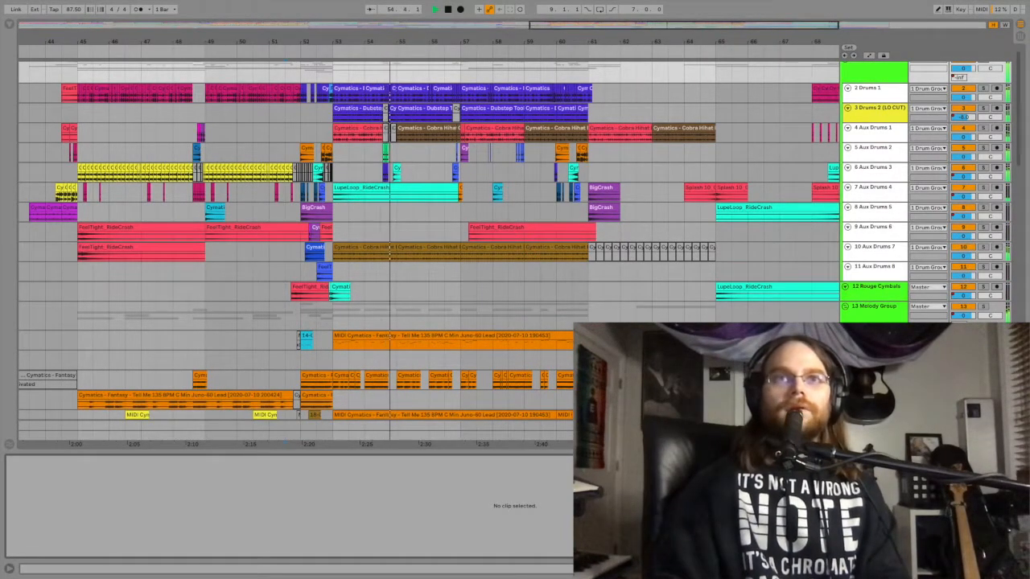
{"action": "left_click", "coordinate": [868, 78]}
{"action": "left_click", "coordinate": [384, 68]}
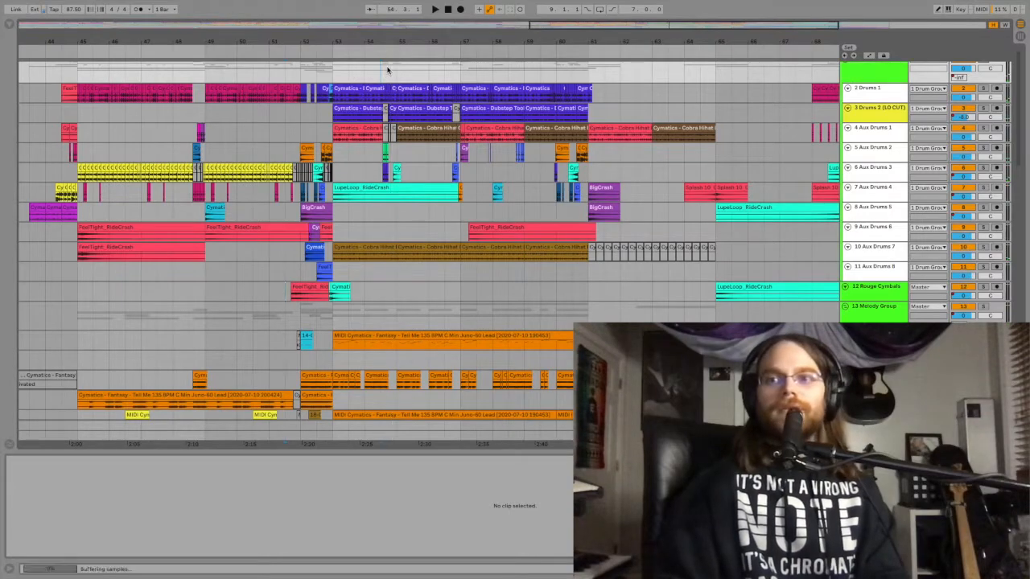
Play briefly from 54.3.1, then audition the drum transition from bar 51 into bar 53 with the Drum Group's effects displayed.
{"action": "key", "text": "space"}
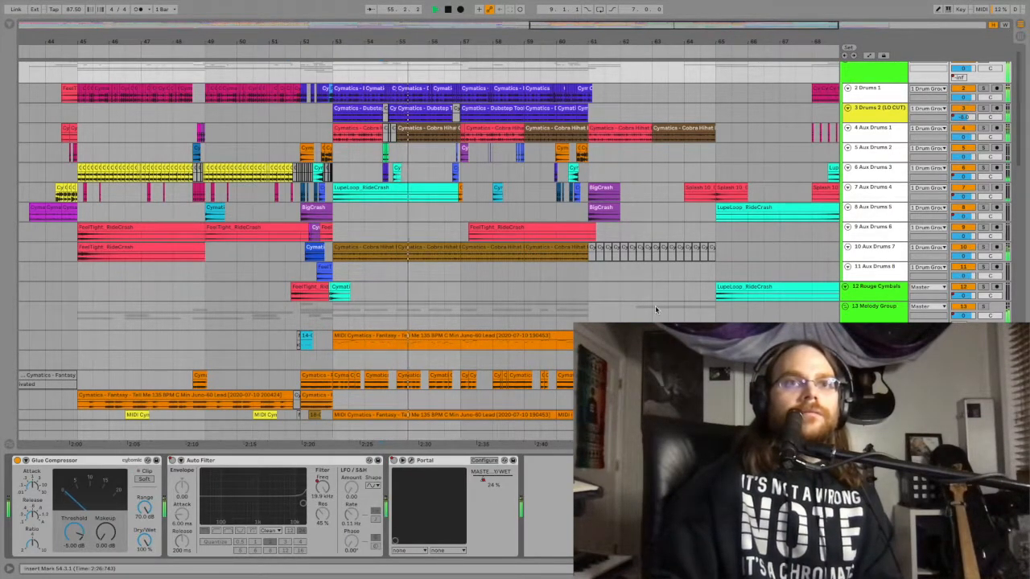
{"action": "key", "text": "space"}
{"action": "left_click", "coordinate": [298, 276]}
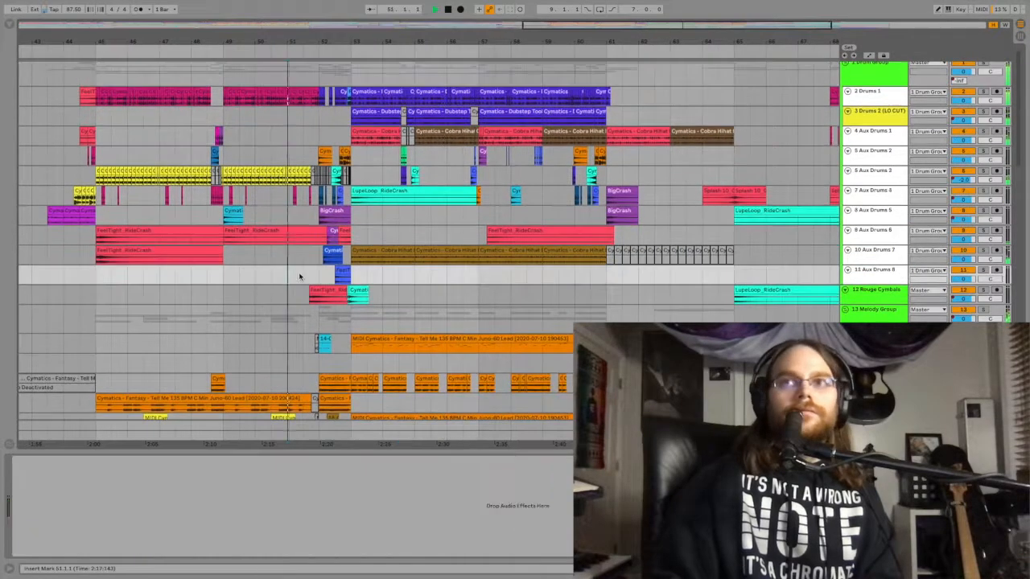
{"action": "left_click", "coordinate": [864, 70]}
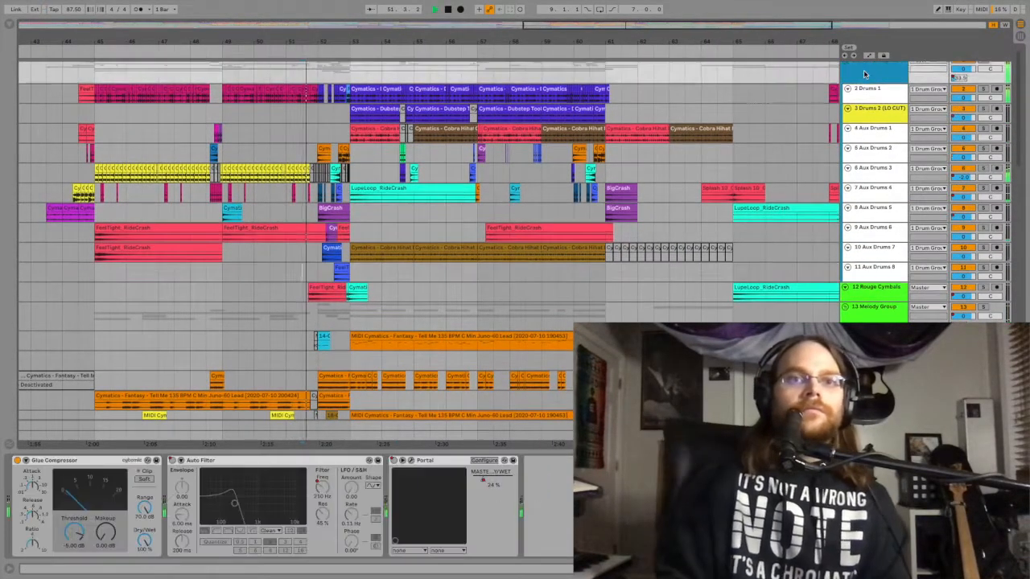
{"action": "key", "text": "space"}
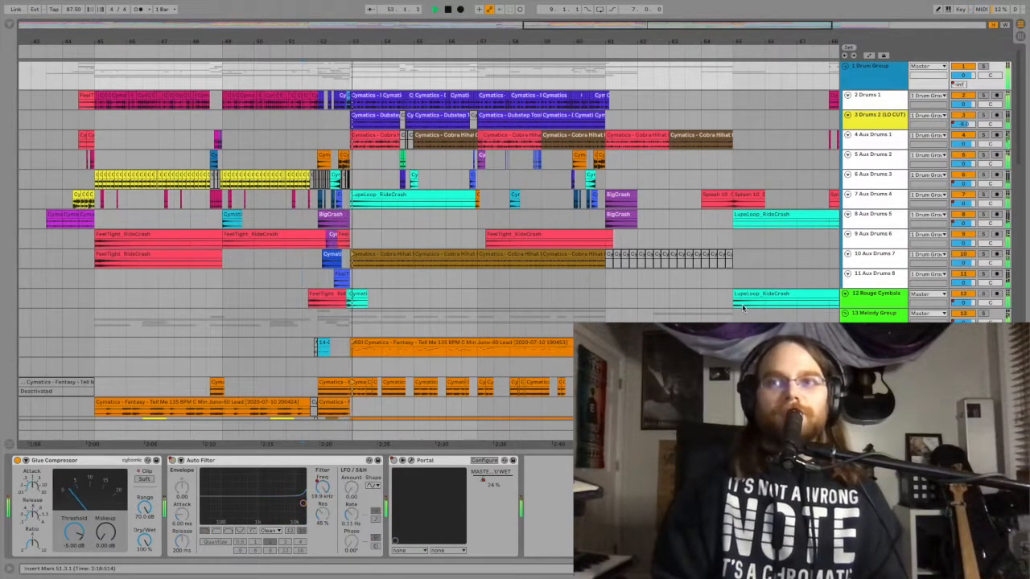
{"action": "key", "text": "space"}
Place the insert mark at 65.1.1 on the 12 Rouge Cymbals track, fit the whole song in view, and play the crash there.
{"action": "left_click", "coordinate": [797, 304]}
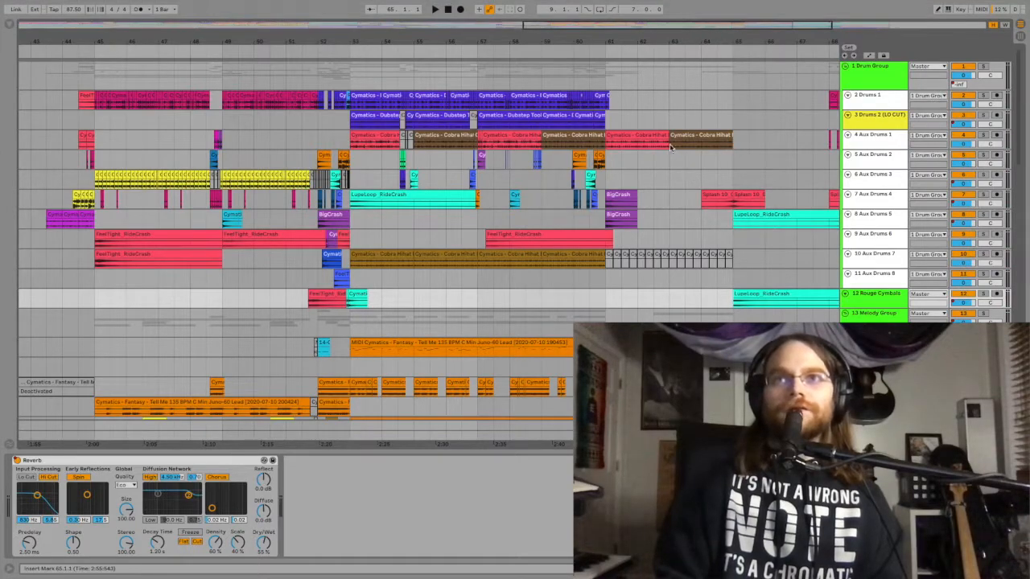
{"action": "left_click_drag", "start_coordinate": [729, 27], "coordinate": [730, 3]}
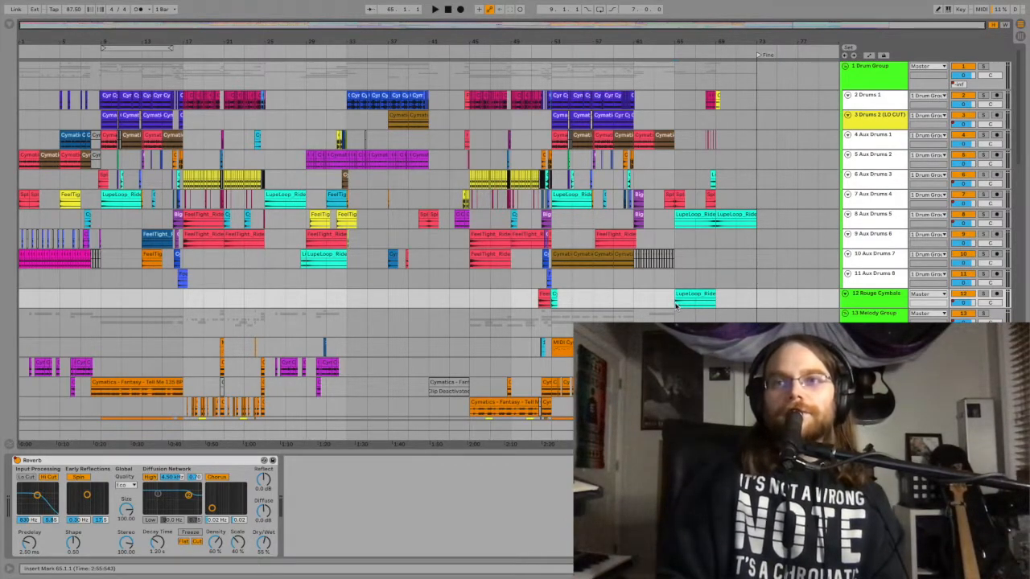
{"action": "key", "text": "space"}
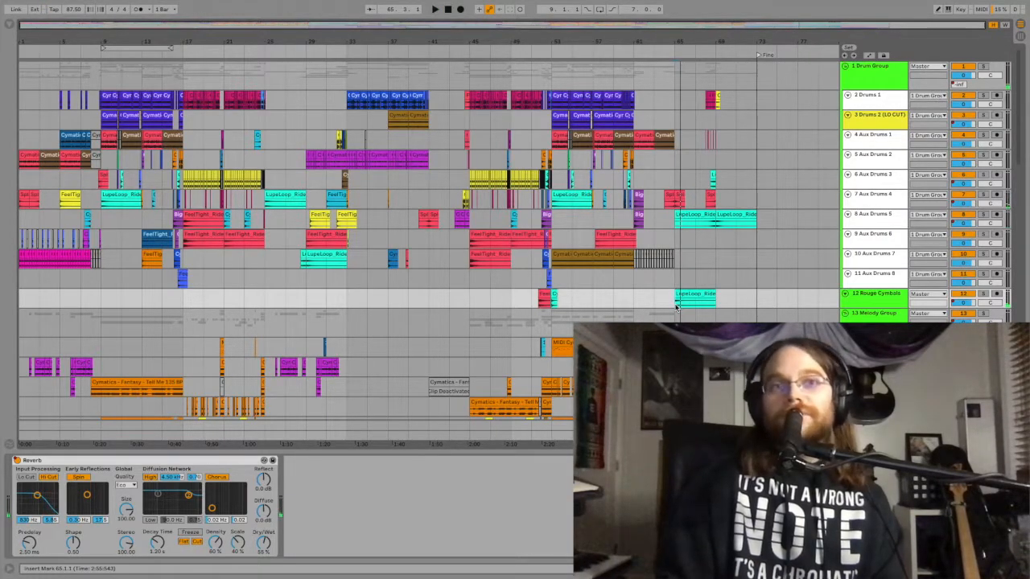
Examine how clips are layered across the full song, from the Drum Group through to the Sound FX Group and bass tracks.
{"action": "scroll", "coordinate": [676, 306], "scroll_direction": "down", "scroll_amount": 10}
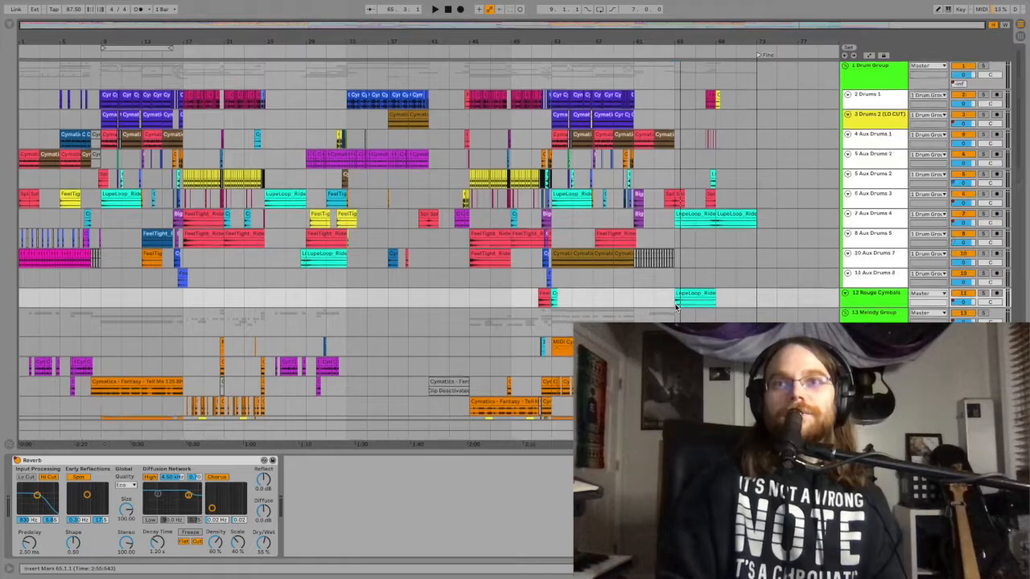
{"action": "scroll", "coordinate": [677, 306], "scroll_direction": "up", "scroll_amount": 10}
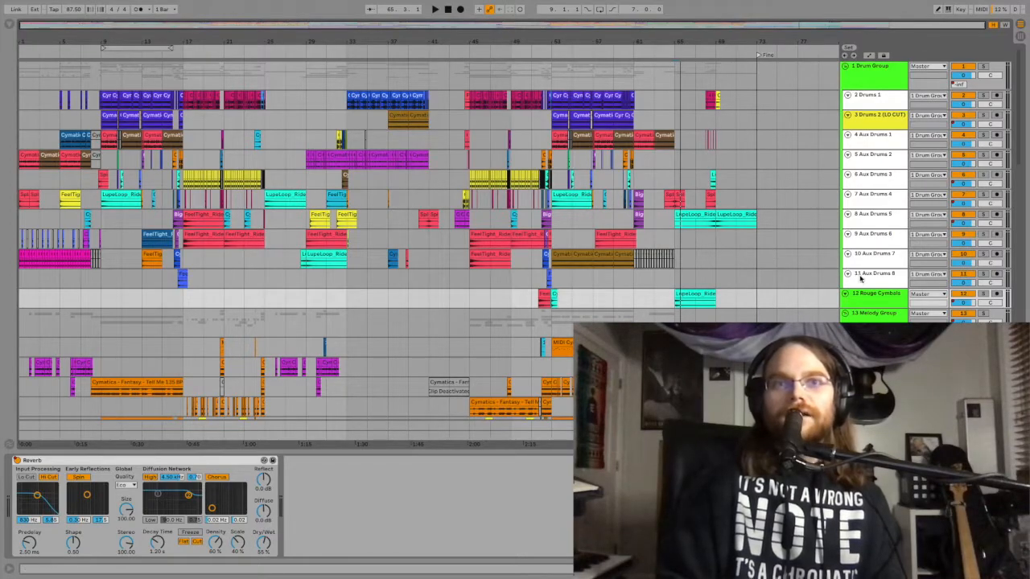
{"action": "scroll", "coordinate": [861, 278], "scroll_direction": "down", "scroll_amount": 10}
{"action": "scroll", "coordinate": [860, 278], "scroll_direction": "down", "scroll_amount": 6}
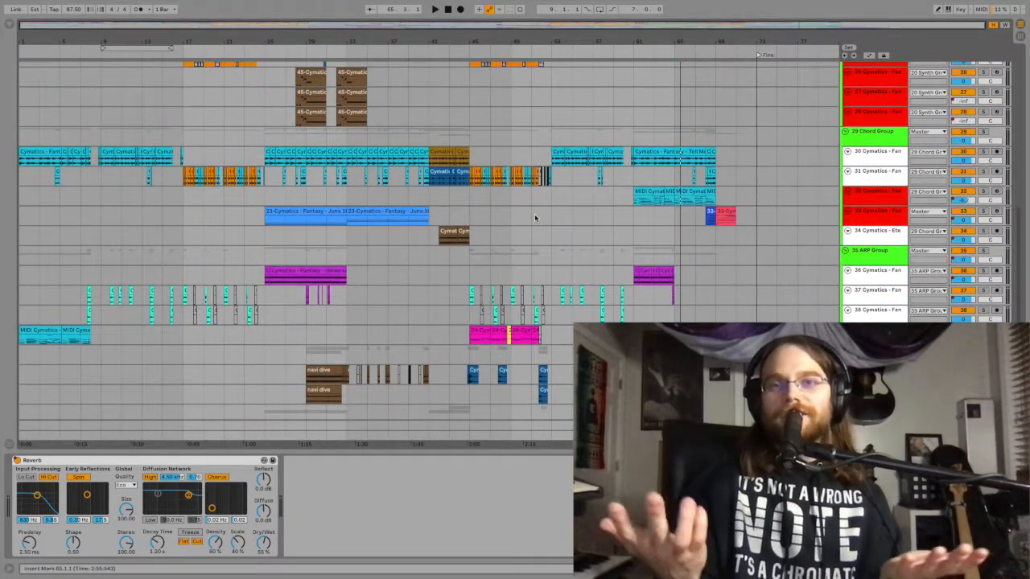
{"action": "scroll", "coordinate": [535, 217], "scroll_direction": "down", "scroll_amount": 6}
{"action": "scroll", "coordinate": [535, 217], "scroll_direction": "up", "scroll_amount": 20}
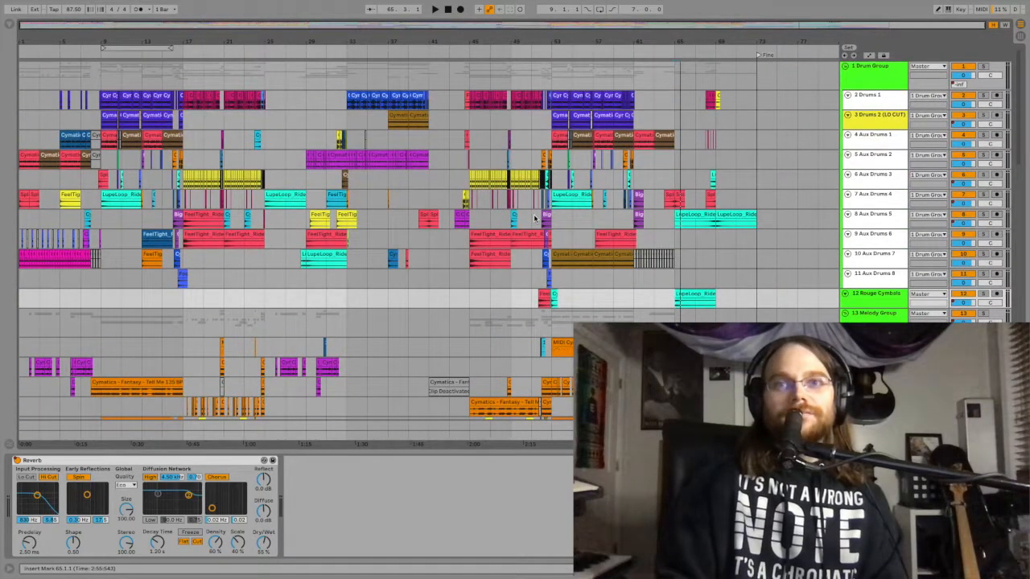
{"action": "scroll", "coordinate": [535, 218], "scroll_direction": "down", "scroll_amount": 20}
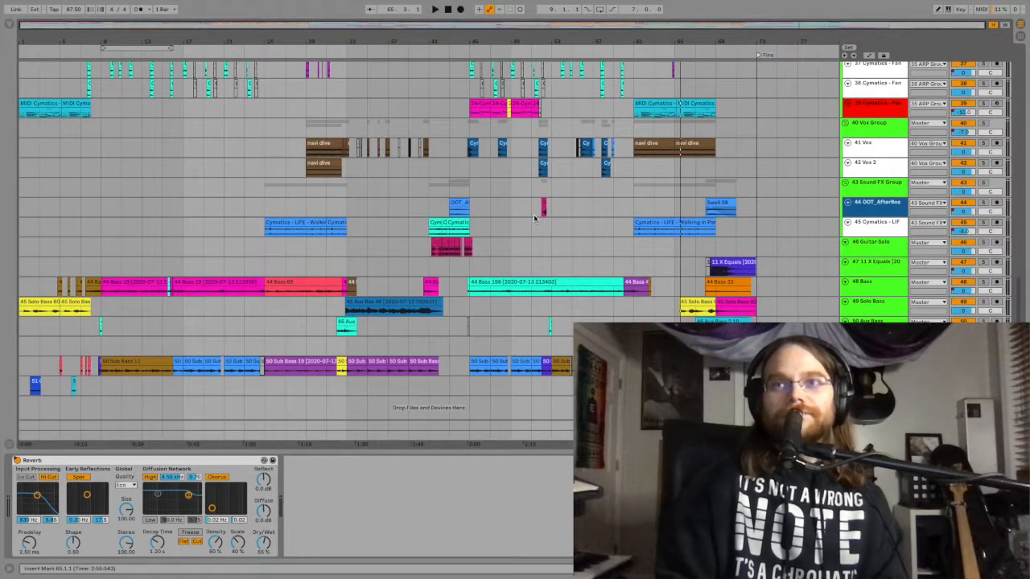
Fold the Sound FX, Vox, Synth, Chord and ARP groups into compact overviews.
{"action": "left_click", "coordinate": [846, 184]}
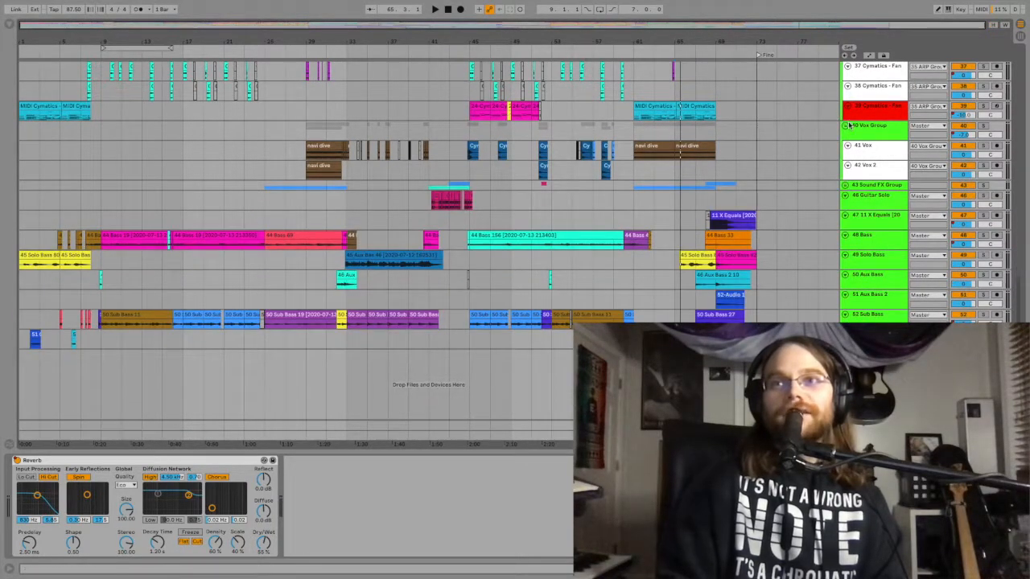
{"action": "left_click", "coordinate": [846, 125]}
{"action": "scroll", "coordinate": [845, 126], "scroll_direction": "up", "scroll_amount": 14}
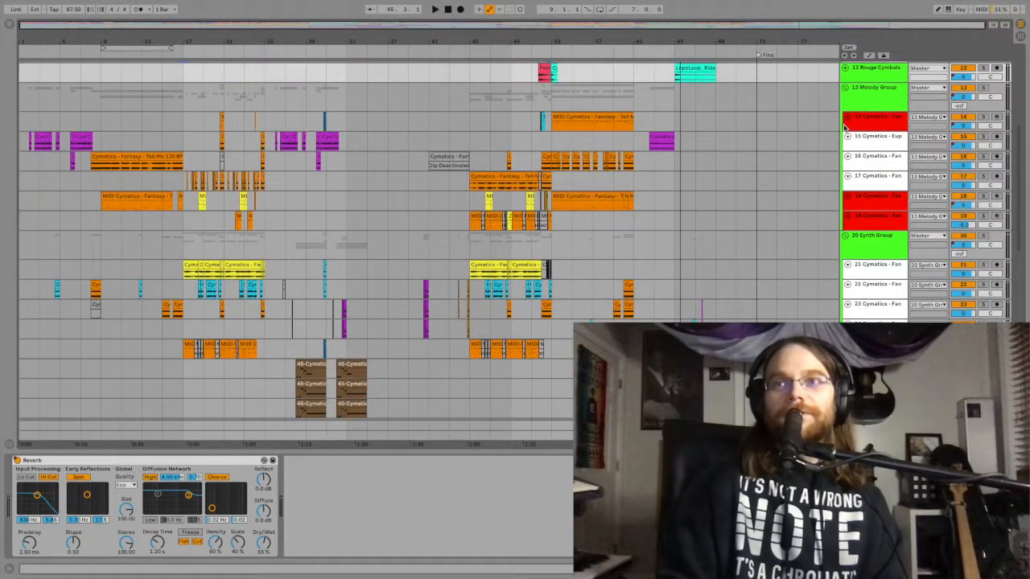
{"action": "left_click", "coordinate": [846, 237]}
{"action": "left_click", "coordinate": [846, 255]}
{"action": "left_click", "coordinate": [846, 265]}
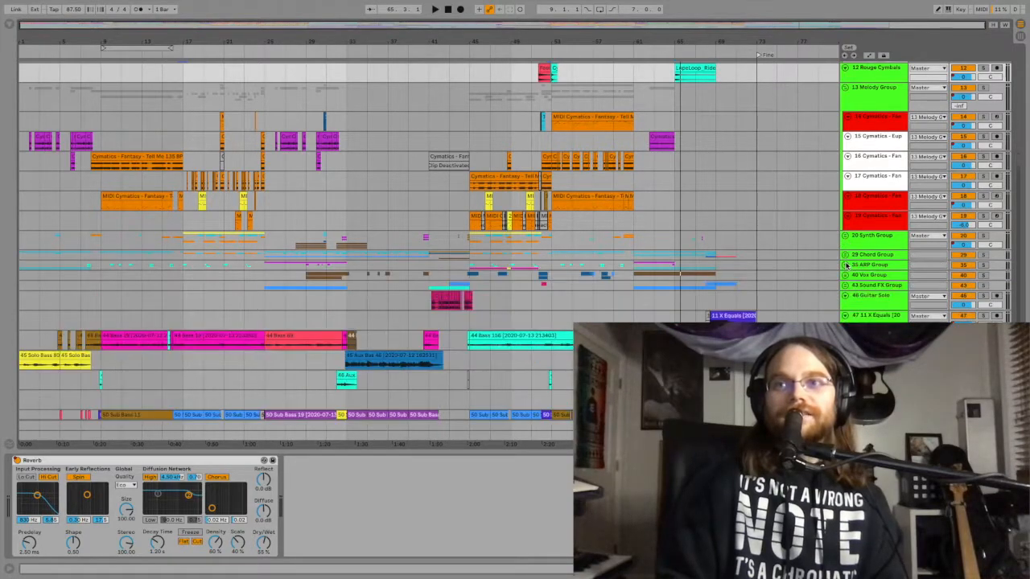
Fold the Melody Group, the 12 Rouge Cymbals track and the Drum Group to condense the rest of the arrangement.
{"action": "scroll", "coordinate": [846, 265], "scroll_direction": "up", "scroll_amount": 10}
{"action": "left_click", "coordinate": [846, 306]}
{"action": "left_click", "coordinate": [846, 285]}
{"action": "scroll", "coordinate": [844, 256], "scroll_direction": "up", "scroll_amount": 1}
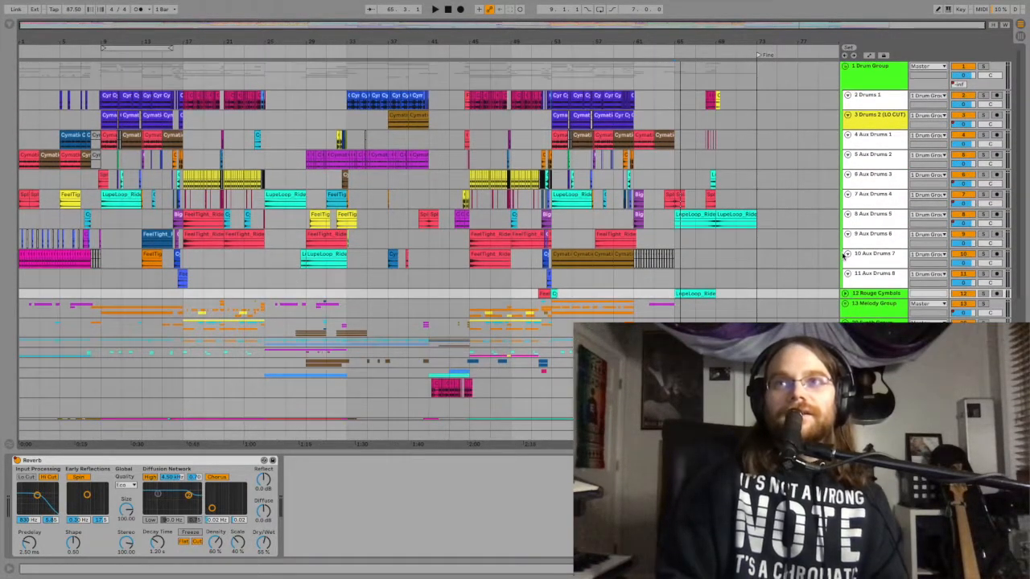
{"action": "left_click", "coordinate": [846, 67]}
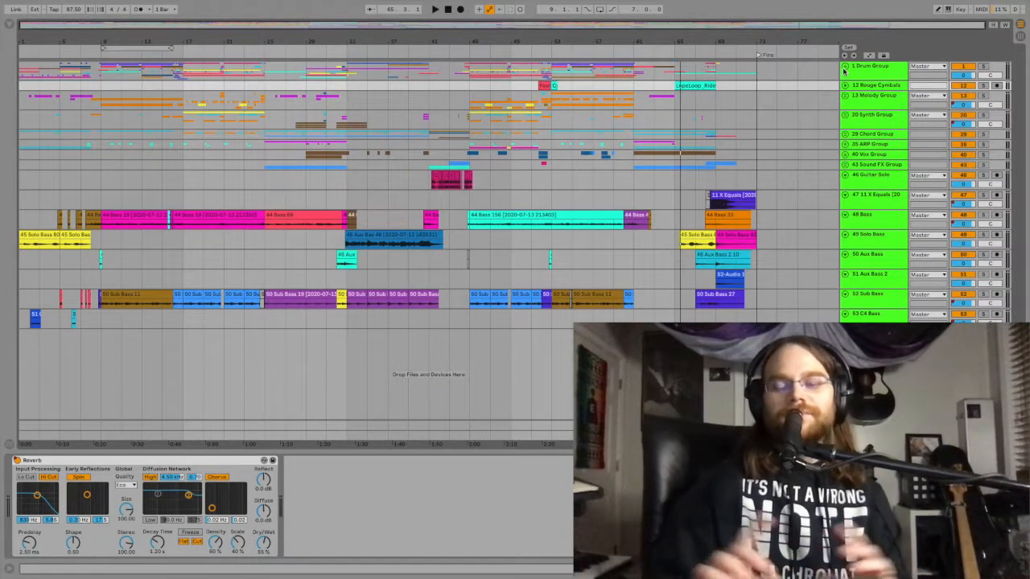